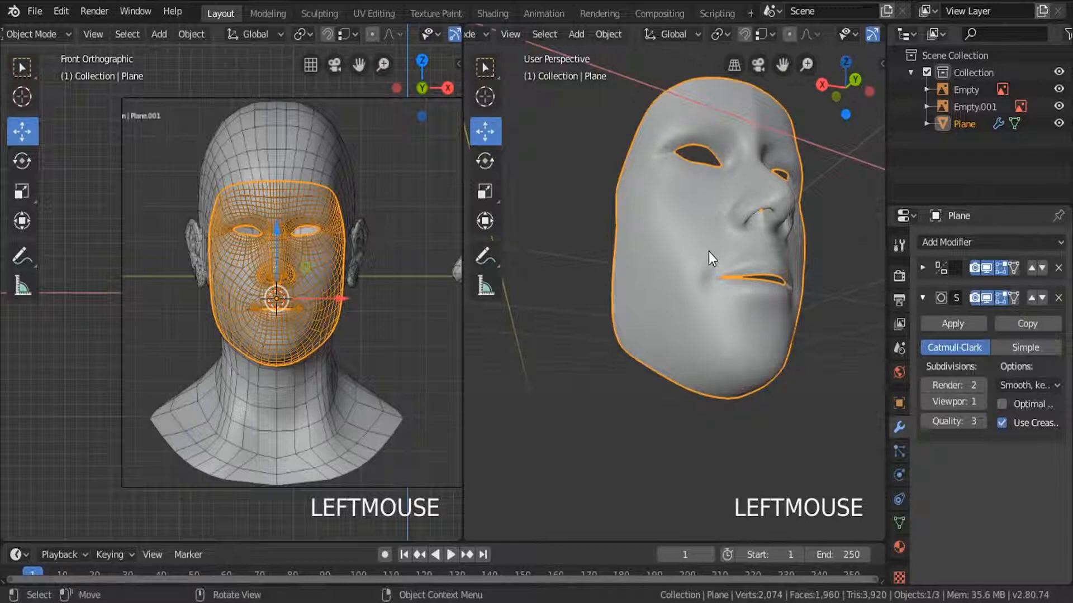
Set the perspective viewport to the right side view, turn off the Subdivision modifier's viewport display, and enter Edit Mode on the face mesh.
{"action": "key", "text": "KP_Decimal"}
{"action": "middle_click_drag", "start_coordinate": [743, 225], "coordinate": [768, 267]}
{"action": "scroll", "coordinate": [702, 253], "scroll_direction": "down", "scroll_amount": 2}
{"action": "scroll", "coordinate": [702, 253], "scroll_direction": "down", "scroll_amount": 2}
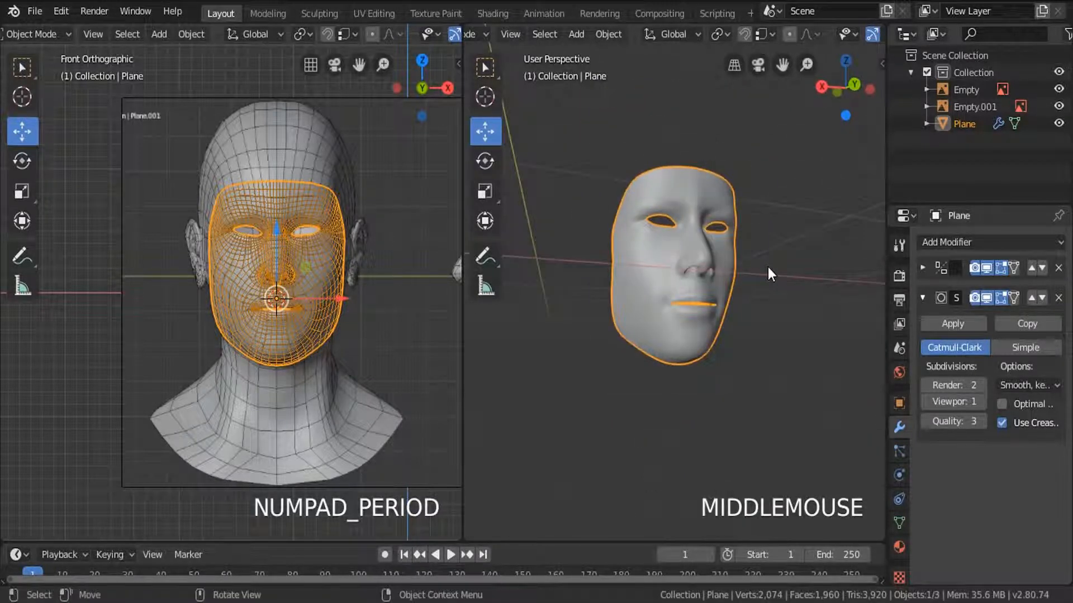
{"action": "key", "text": "KP_3"}
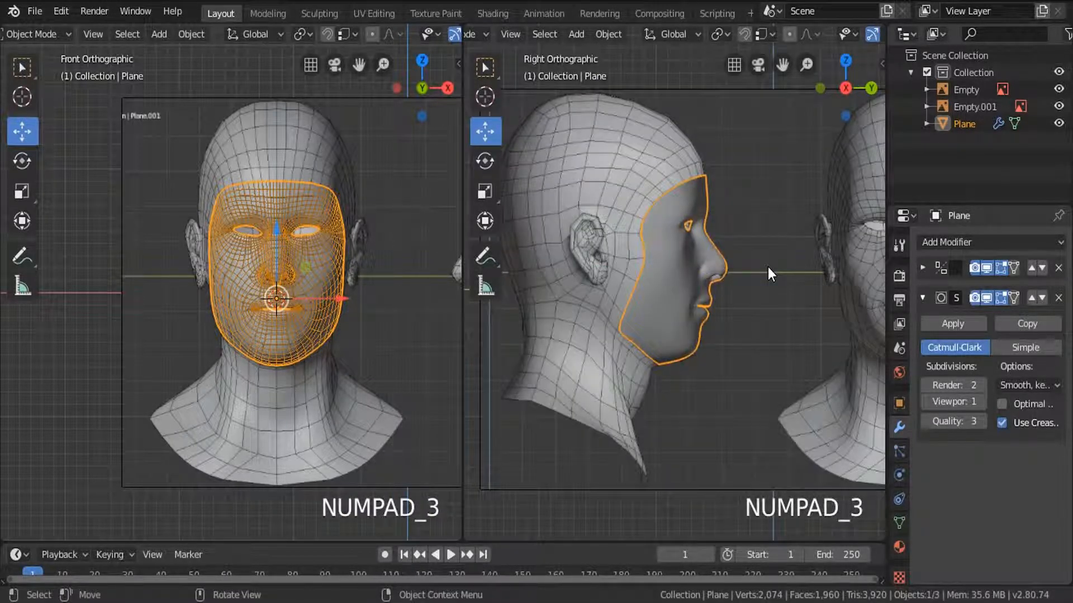
{"action": "middle_click_drag", "start_coordinate": [767, 267], "coordinate": [668, 225], "text": "shift"}
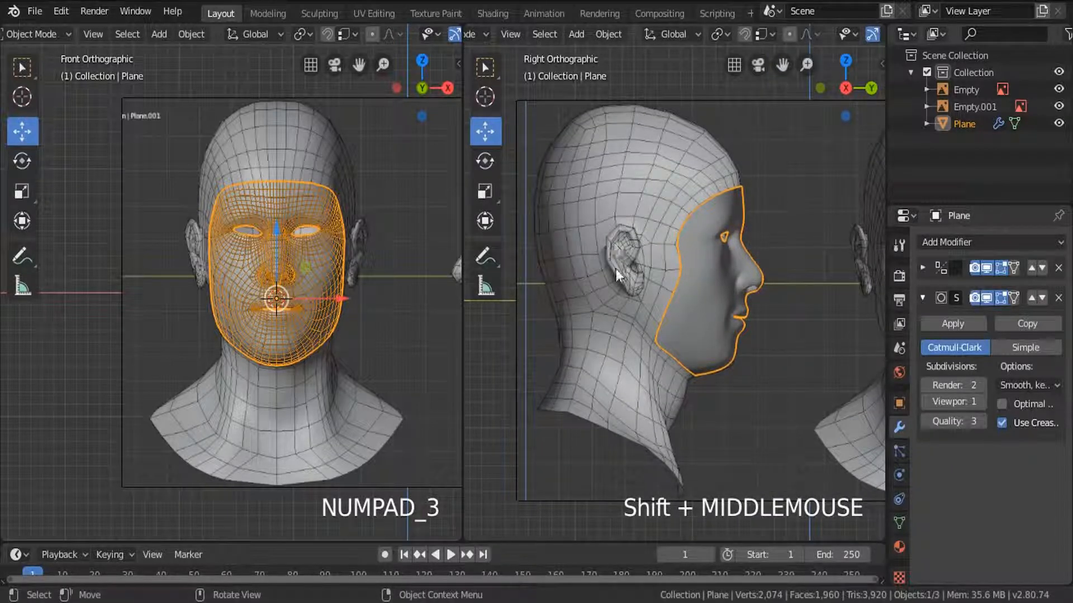
{"action": "middle_click_drag", "start_coordinate": [608, 361], "coordinate": [668, 320], "text": "shift"}
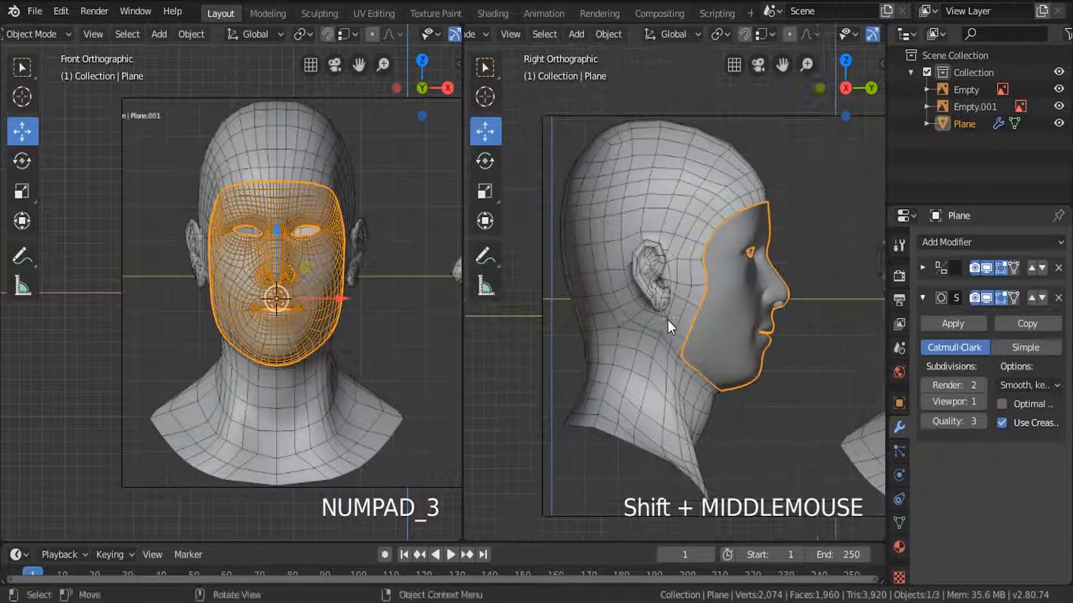
{"action": "left_click", "coordinate": [986, 298]}
{"action": "key", "text": "Tab"}
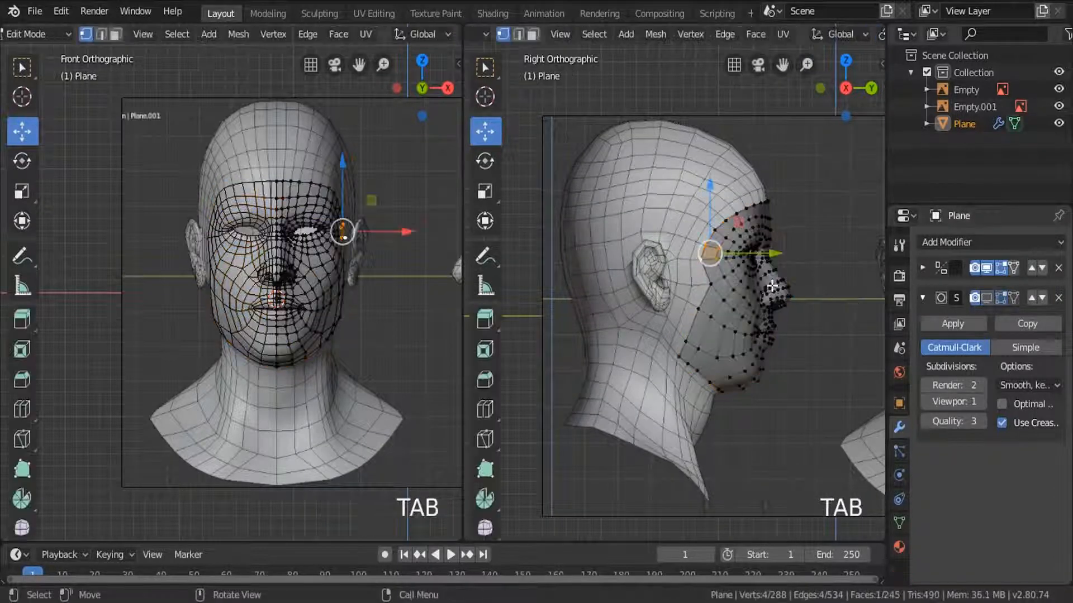
Select the upper border edge loop of the face from the forehead centre to the temple, deselecting the cheek and jaw part.
{"action": "left_click", "coordinate": [741, 210], "text": "alt"}
{"action": "scroll", "coordinate": [739, 211], "scroll_direction": "up", "scroll_amount": 5}
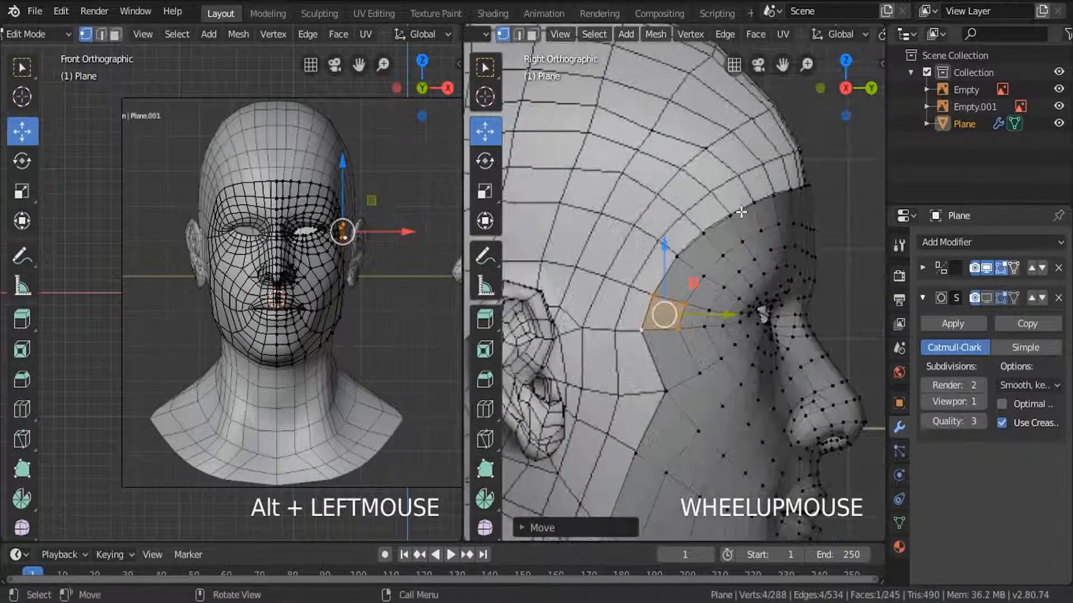
{"action": "left_click", "coordinate": [738, 211], "text": "alt"}
{"action": "scroll", "coordinate": [738, 210], "scroll_direction": "down", "scroll_amount": 4}
{"action": "key", "text": "c"}
{"action": "middle_click_drag", "start_coordinate": [712, 297], "coordinate": [687, 340]}
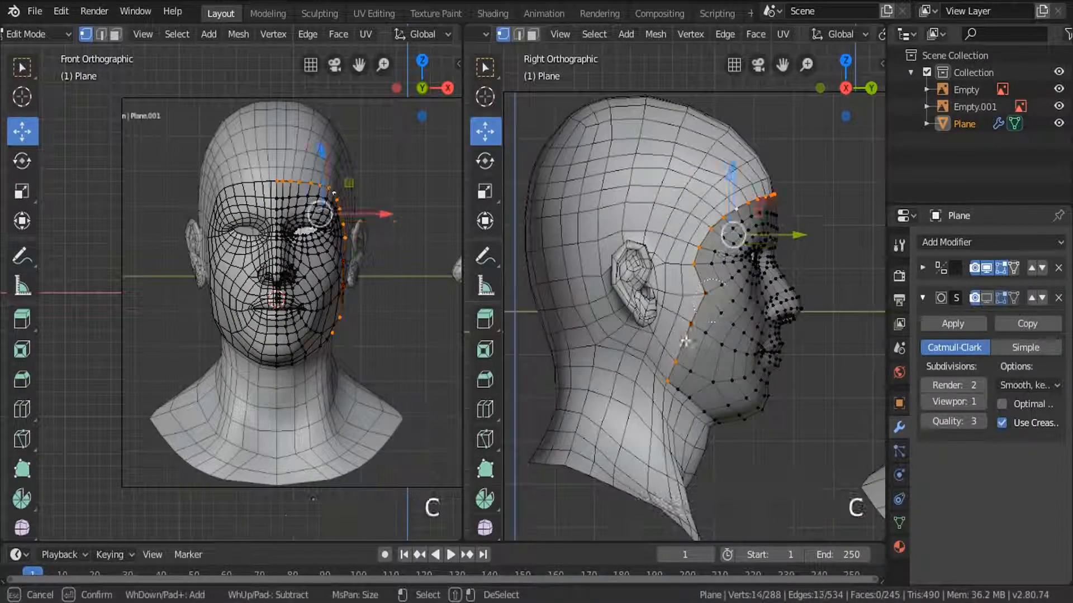
{"action": "scroll", "coordinate": [702, 291], "scroll_direction": "up", "scroll_amount": 3}
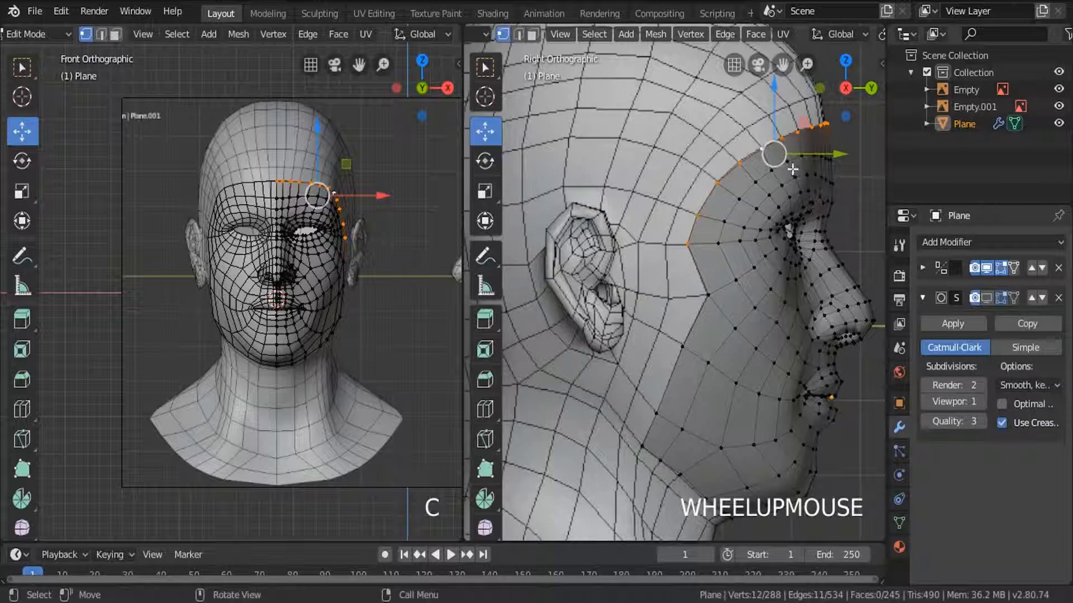
{"action": "middle_click_drag", "start_coordinate": [793, 169], "coordinate": [846, 334], "text": "shift"}
Extrude the selected forehead border up and back into a new row of faces, and set the viewport shading to Wireframe.
{"action": "key", "text": "e"}
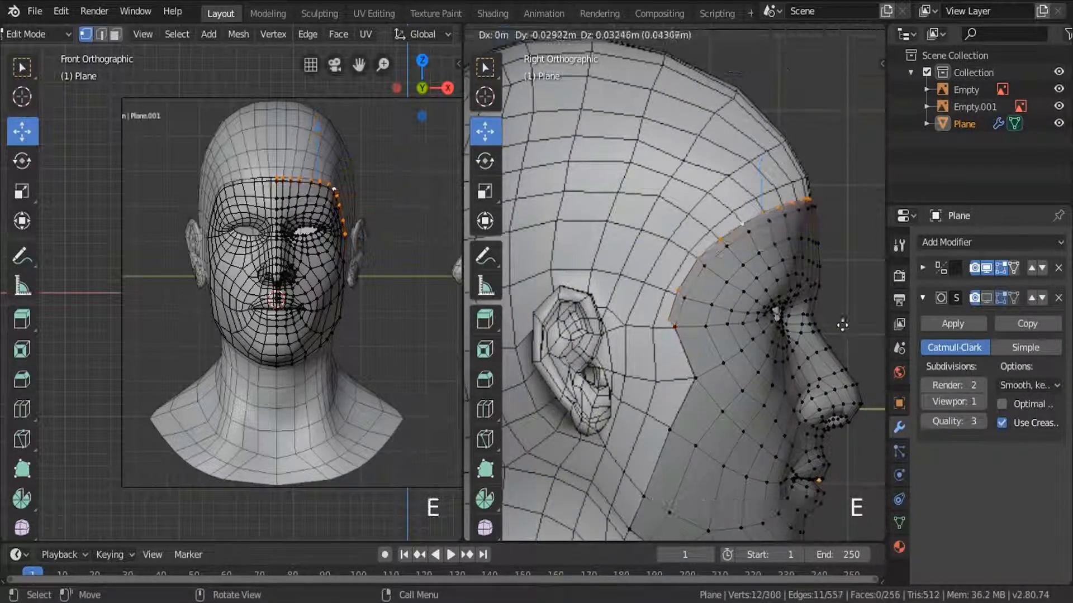
{"action": "left_click", "coordinate": [833, 320]}
{"action": "key", "text": "z"}
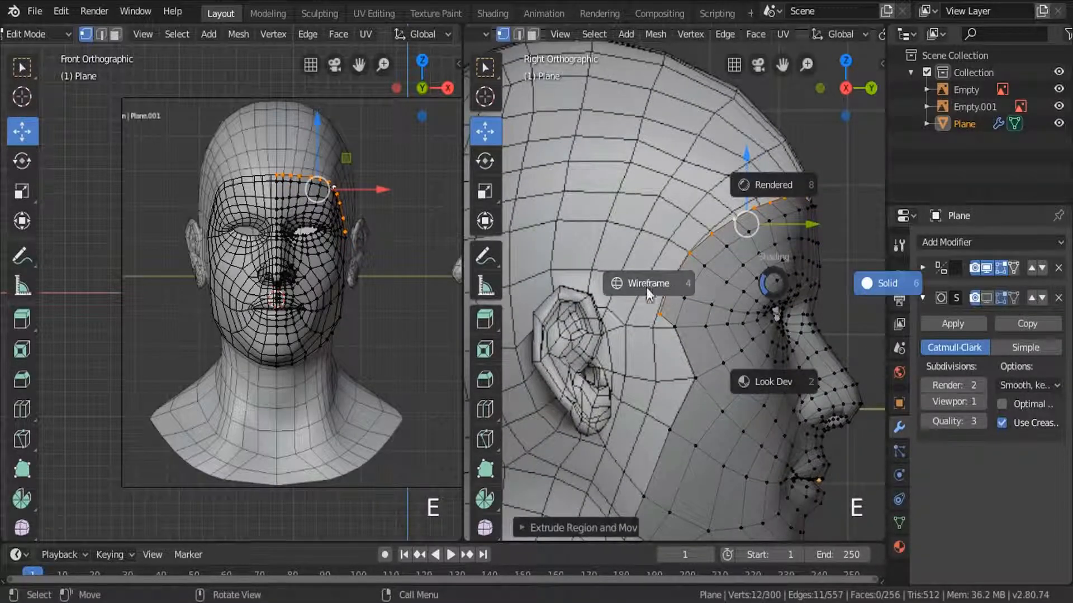
{"action": "left_click", "coordinate": [639, 288]}
{"action": "scroll", "coordinate": [346, 198], "scroll_direction": "up", "scroll_amount": 4}
{"action": "scroll", "coordinate": [346, 198], "scroll_direction": "up", "scroll_amount": 2}
Move the extruded forehead row up and forward to the next grid line of the reference head.
{"action": "middle_click_drag", "start_coordinate": [342, 201], "coordinate": [354, 285], "text": "shift"}
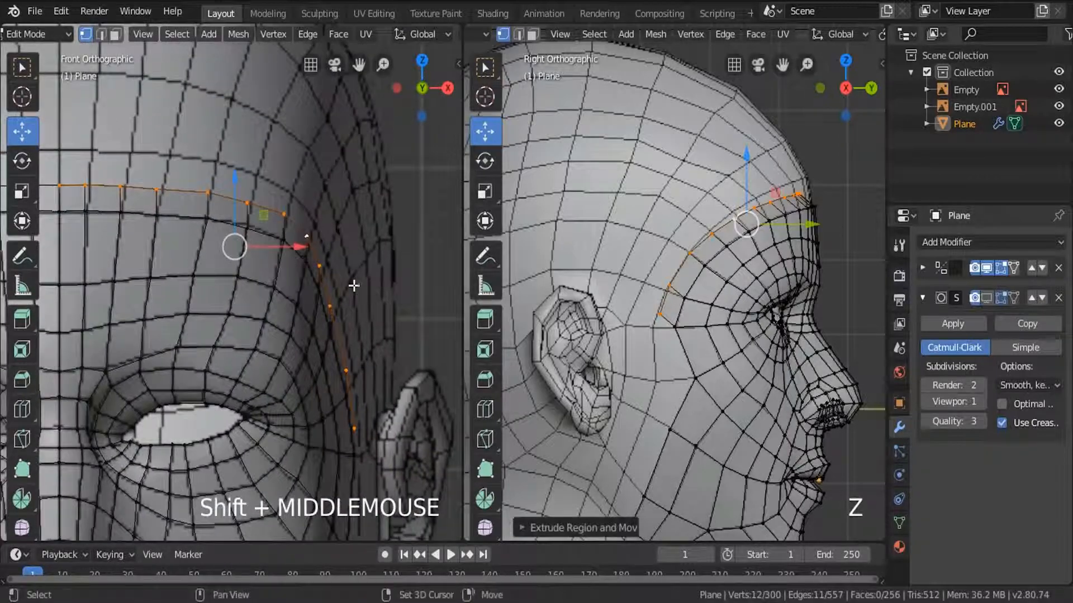
{"action": "middle_click_drag", "start_coordinate": [603, 273], "coordinate": [606, 319], "text": "shift"}
{"action": "scroll", "coordinate": [816, 239], "scroll_direction": "up", "scroll_amount": 3}
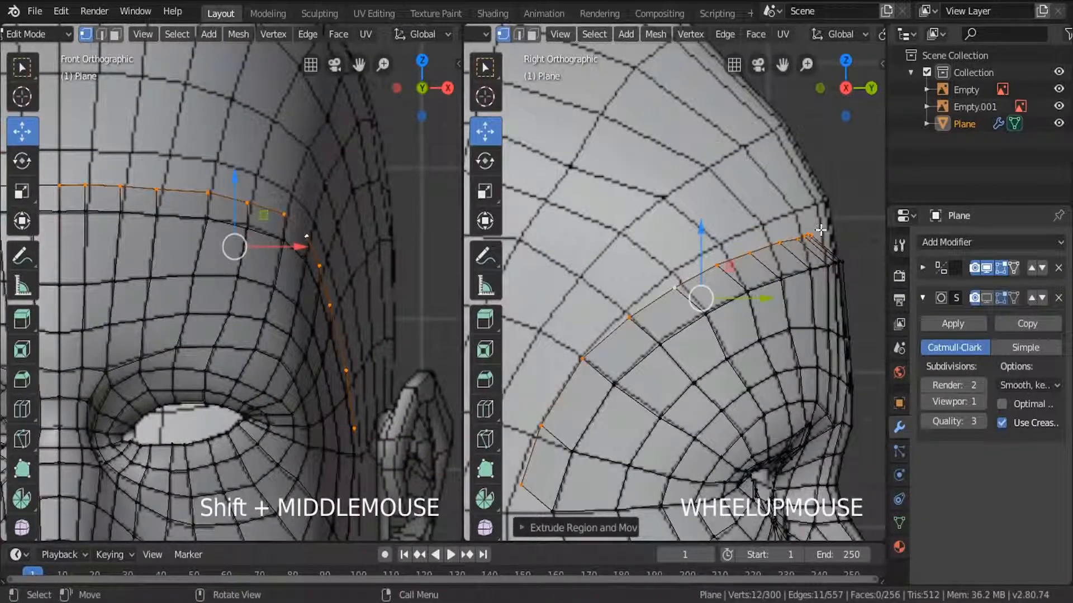
{"action": "left_click_drag", "start_coordinate": [703, 247], "coordinate": [706, 217]}
{"action": "left_click_drag", "start_coordinate": [756, 269], "coordinate": [771, 267]}
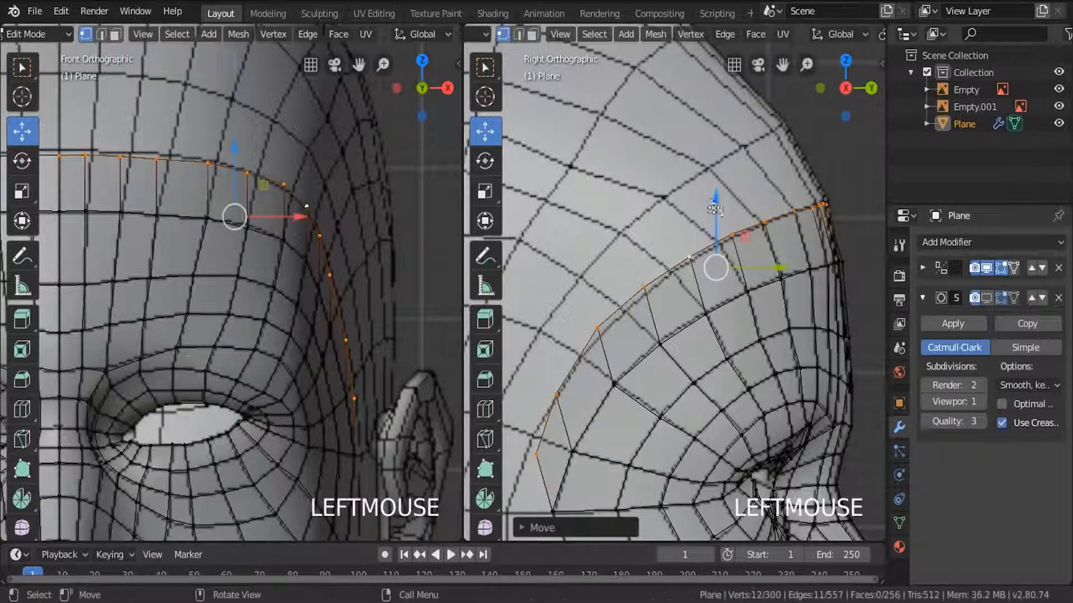
{"action": "left_click_drag", "start_coordinate": [715, 209], "coordinate": [777, 206]}
{"action": "scroll", "coordinate": [828, 197], "scroll_direction": "up", "scroll_amount": 2}
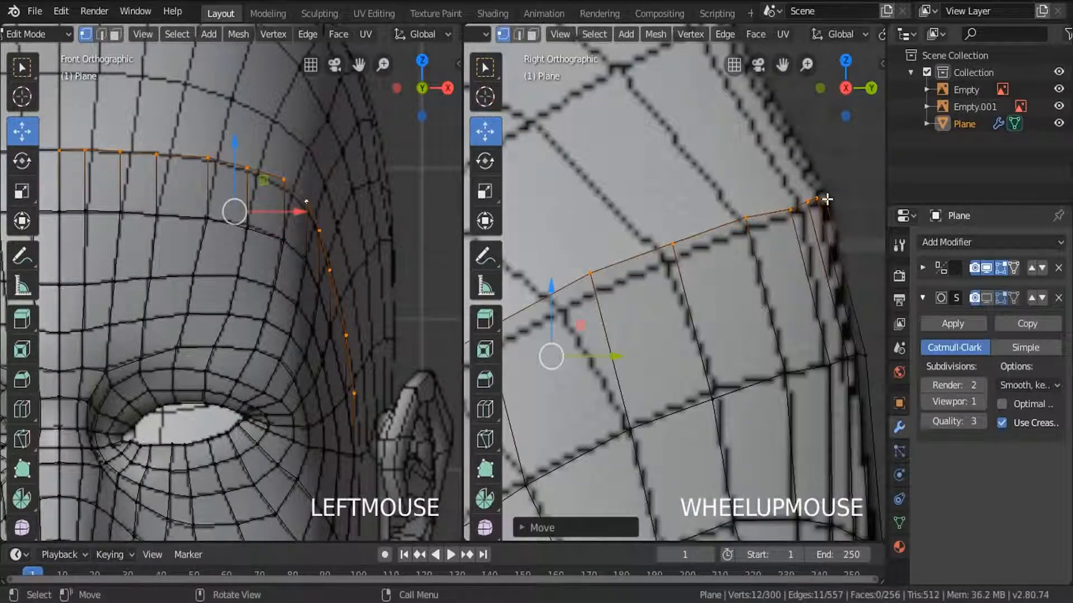
Shift the forehead vertices of the new row and the row beneath sideways in the front view to match the reference lines.
{"action": "middle_click_drag", "start_coordinate": [258, 229], "coordinate": [348, 234], "text": "shift"}
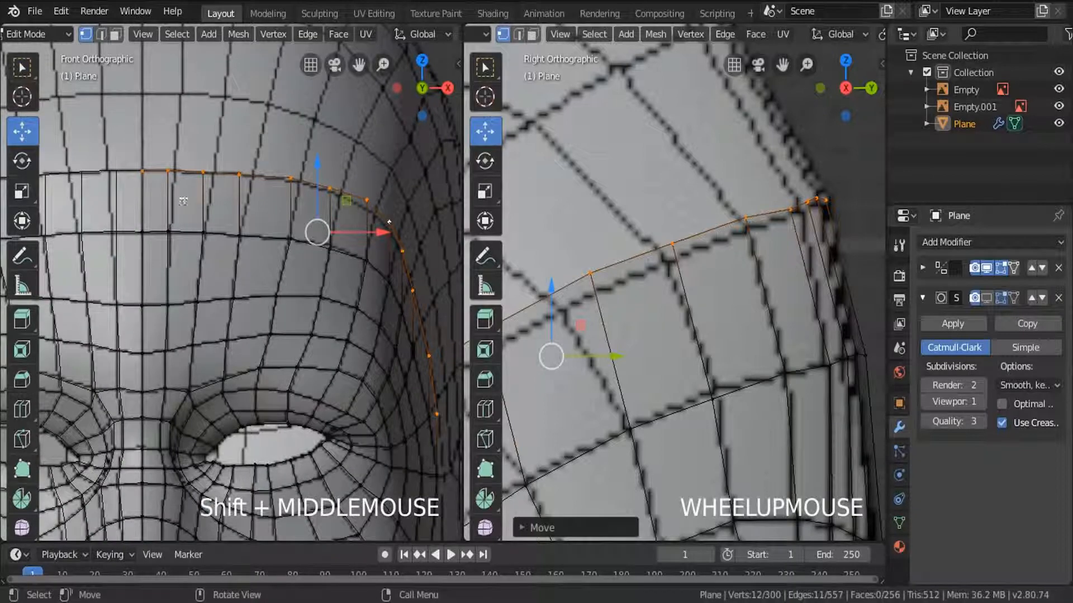
{"action": "left_click", "coordinate": [166, 174]}
{"action": "left_click_drag", "start_coordinate": [205, 172], "coordinate": [213, 172]}
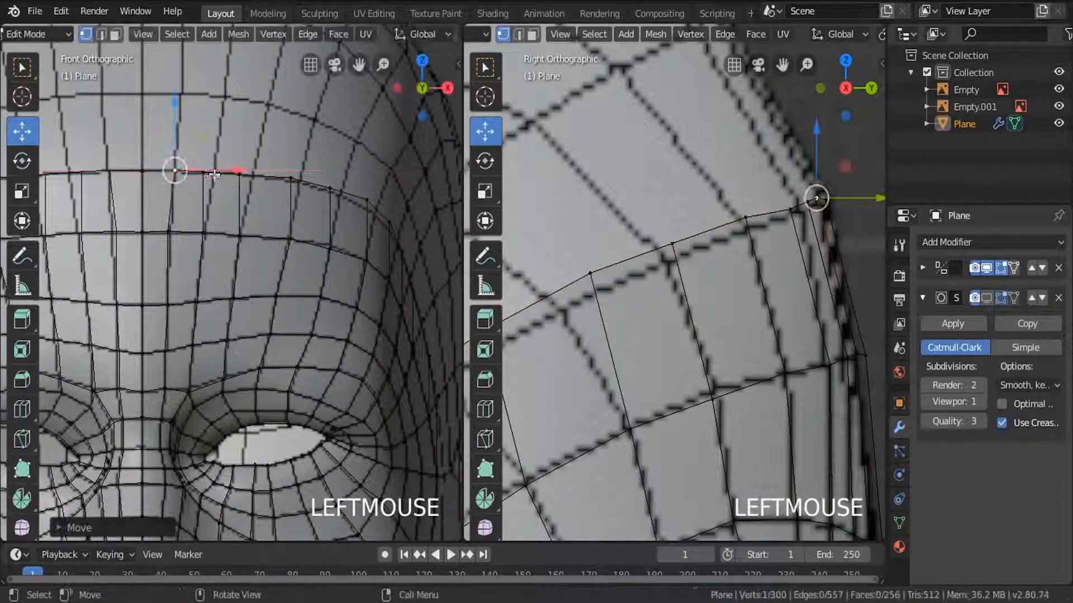
{"action": "left_click", "coordinate": [169, 235]}
{"action": "left_click_drag", "start_coordinate": [198, 239], "coordinate": [306, 173]}
{"action": "scroll", "coordinate": [196, 162], "scroll_direction": "up", "scroll_amount": 3}
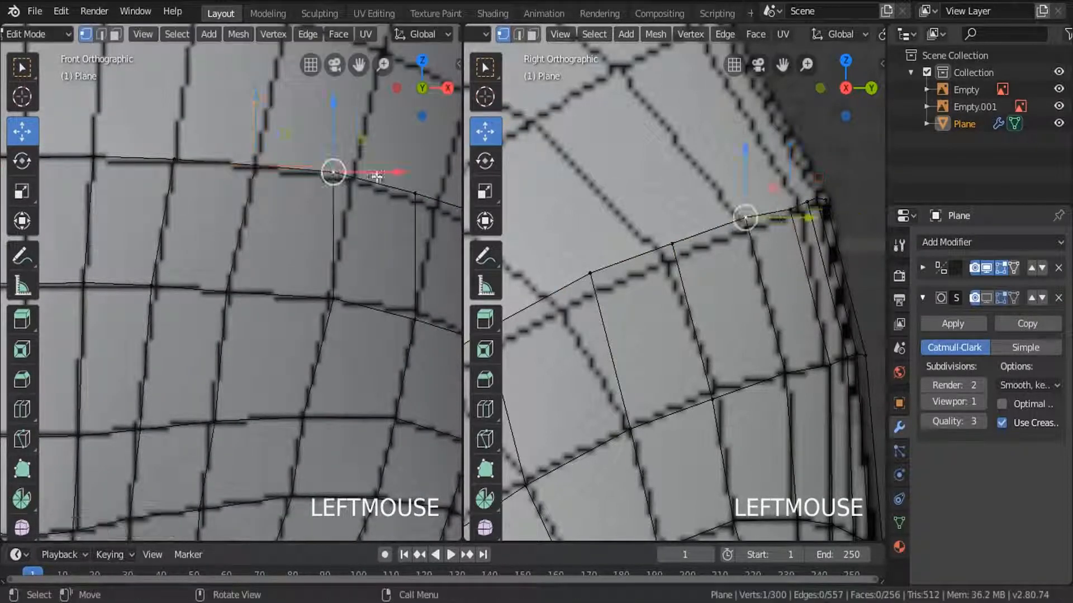
{"action": "left_click", "coordinate": [334, 298]}
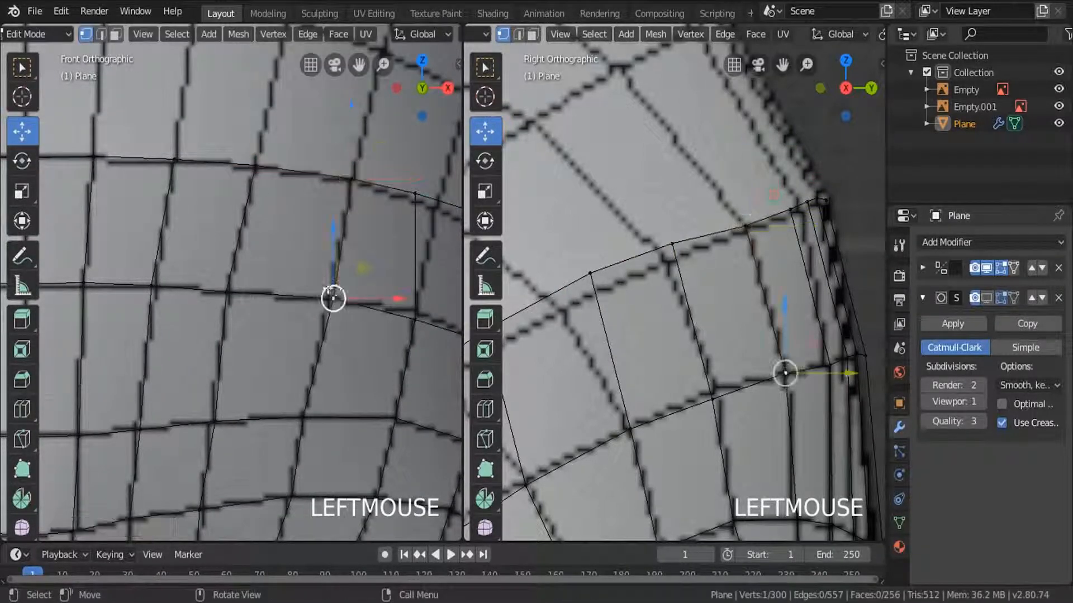
{"action": "left_click_drag", "start_coordinate": [398, 299], "coordinate": [393, 299]}
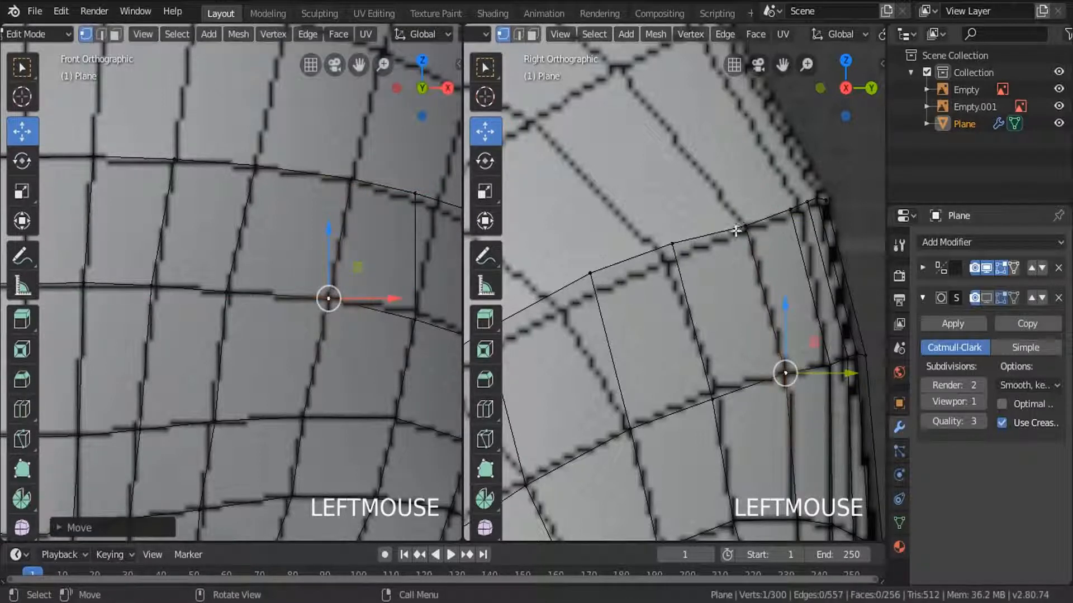
Fit the next two outer forehead vertices of the new row to the reference grid in both views.
{"action": "left_click_drag", "start_coordinate": [672, 196], "coordinate": [673, 210]}
{"action": "left_click_drag", "start_coordinate": [730, 260], "coordinate": [721, 264]}
{"action": "middle_click_drag", "start_coordinate": [418, 247], "coordinate": [309, 210], "text": "shift"}
{"action": "left_click_drag", "start_coordinate": [309, 211], "coordinate": [336, 212]}
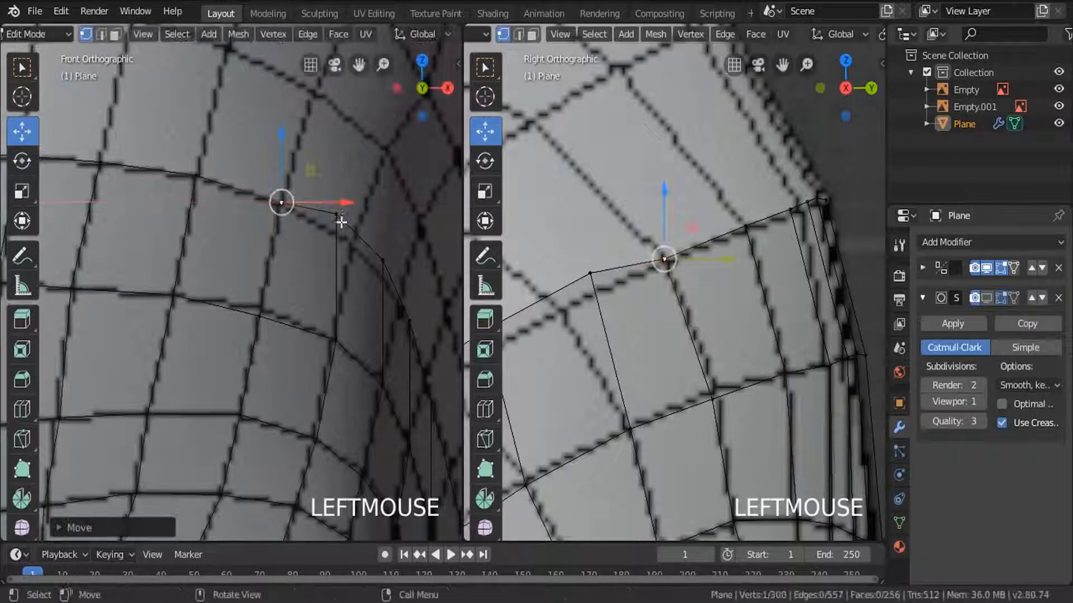
{"action": "left_click", "coordinate": [336, 214]}
{"action": "left_click", "coordinate": [369, 277]}
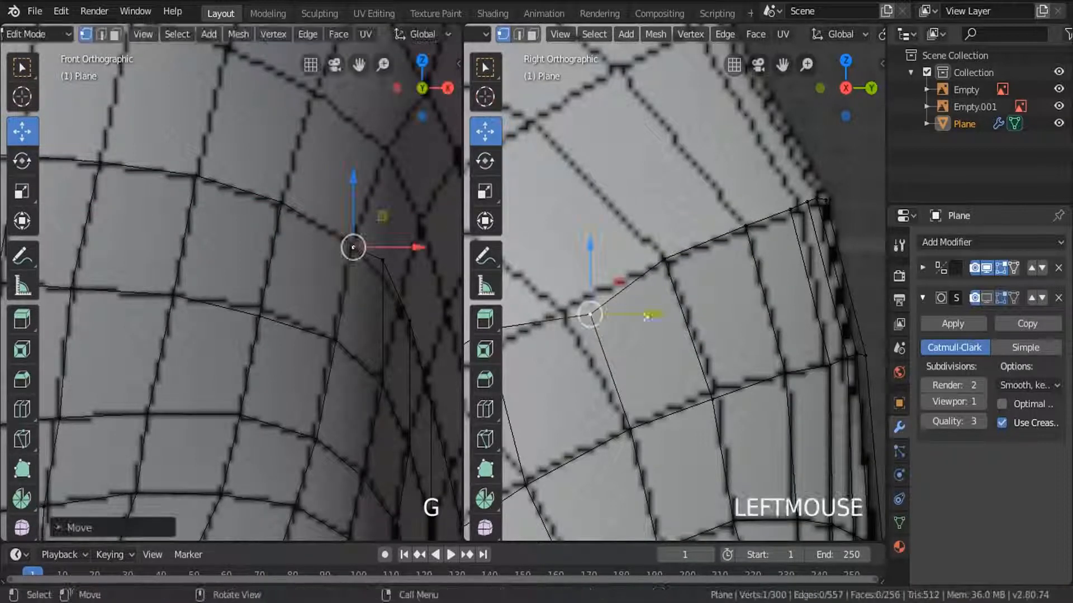
{"action": "left_click_drag", "start_coordinate": [631, 314], "coordinate": [604, 317]}
Move the new row's upper temple vertices onto the reference intersections in the side view and adjust their width from the front.
{"action": "middle_click_drag", "start_coordinate": [547, 310], "coordinate": [733, 222], "text": "shift"}
{"action": "left_click", "coordinate": [668, 260]}
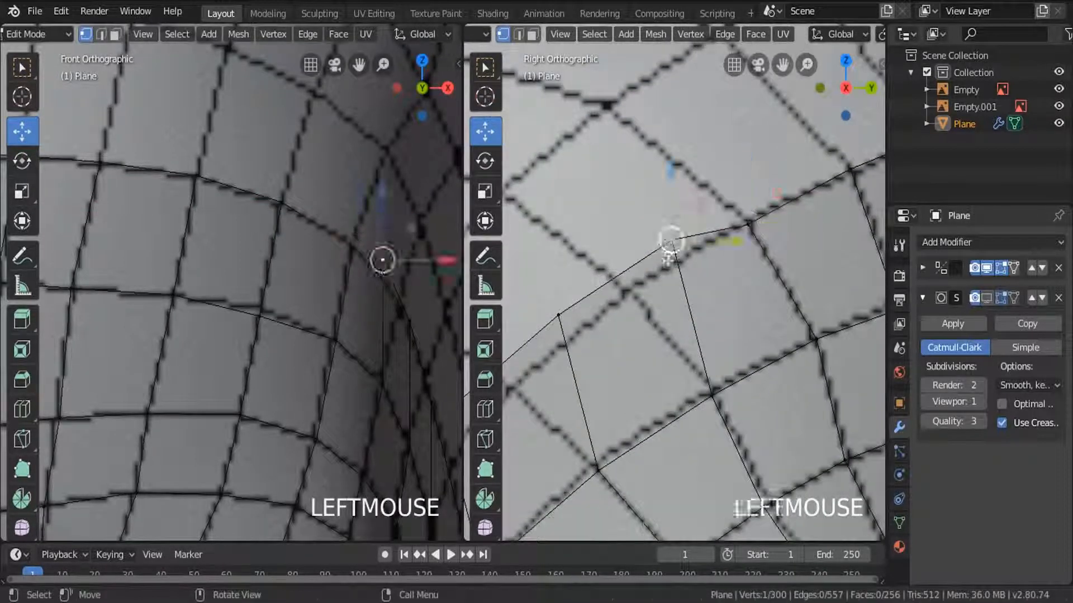
{"action": "key", "text": "g"}
{"action": "left_click", "coordinate": [623, 316]}
{"action": "middle_click_drag", "start_coordinate": [634, 330], "coordinate": [670, 343], "text": "shift"}
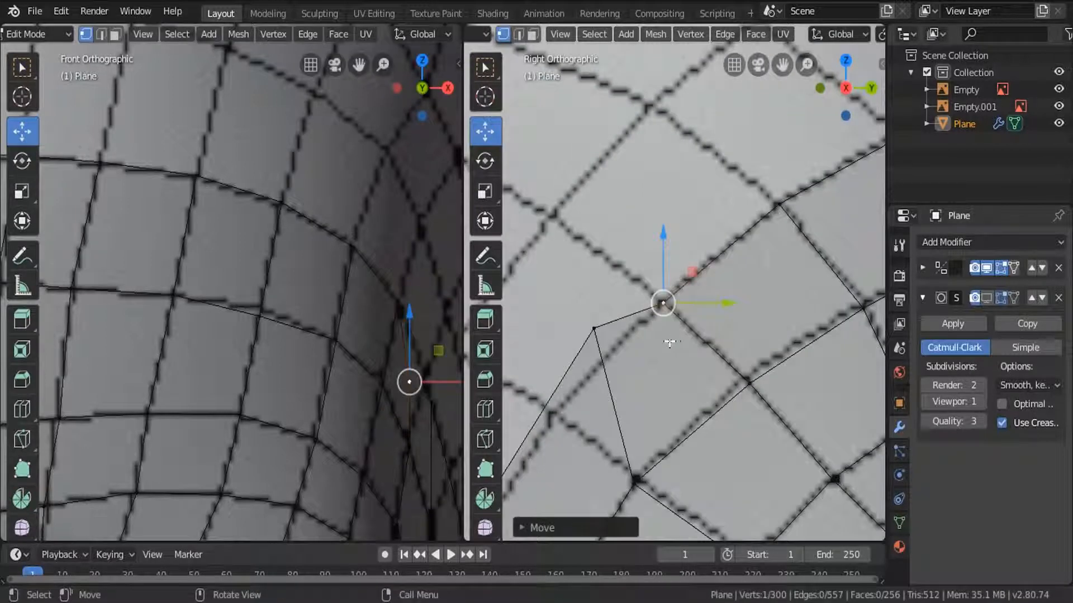
{"action": "middle_click_drag", "start_coordinate": [378, 384], "coordinate": [246, 296], "text": "shift"}
{"action": "left_click_drag", "start_coordinate": [299, 295], "coordinate": [315, 296]}
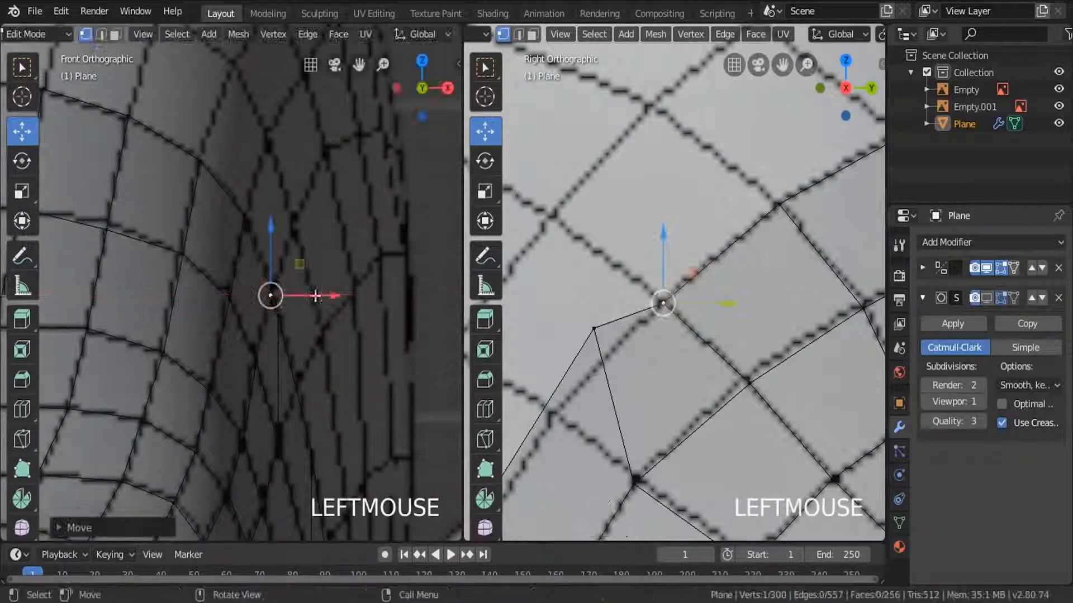
Place the remaining temple vertices of the new row on the reference intersections down towards the ear in the side view.
{"action": "middle_click_drag", "start_coordinate": [692, 310], "coordinate": [733, 236], "text": "shift"}
{"action": "key", "text": "g"}
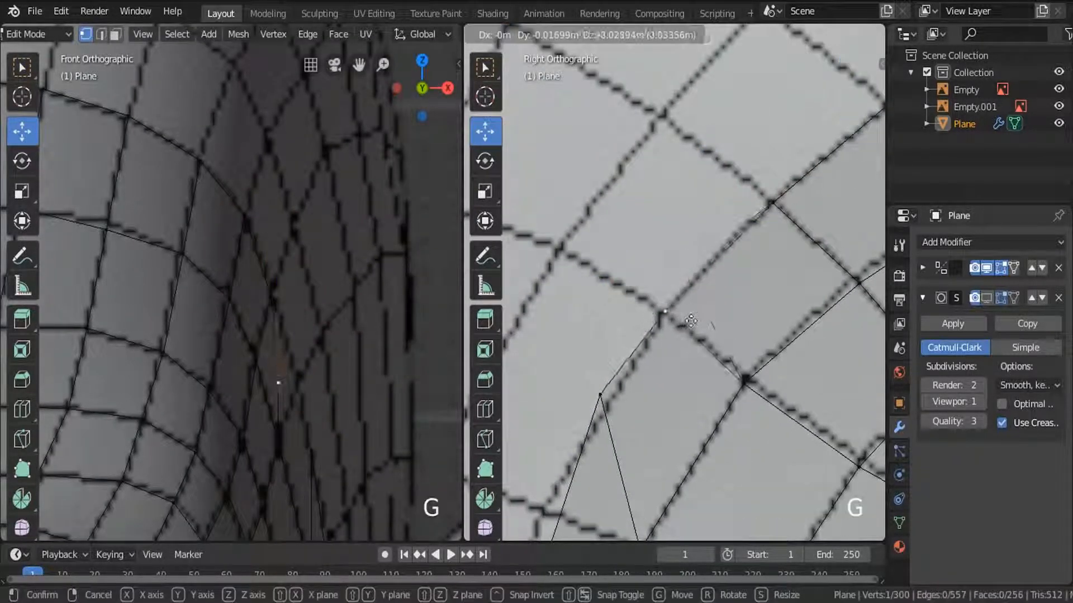
{"action": "left_click", "coordinate": [693, 324]}
{"action": "left_click", "coordinate": [604, 398]}
{"action": "key", "text": "g"}
{"action": "left_click", "coordinate": [535, 526]}
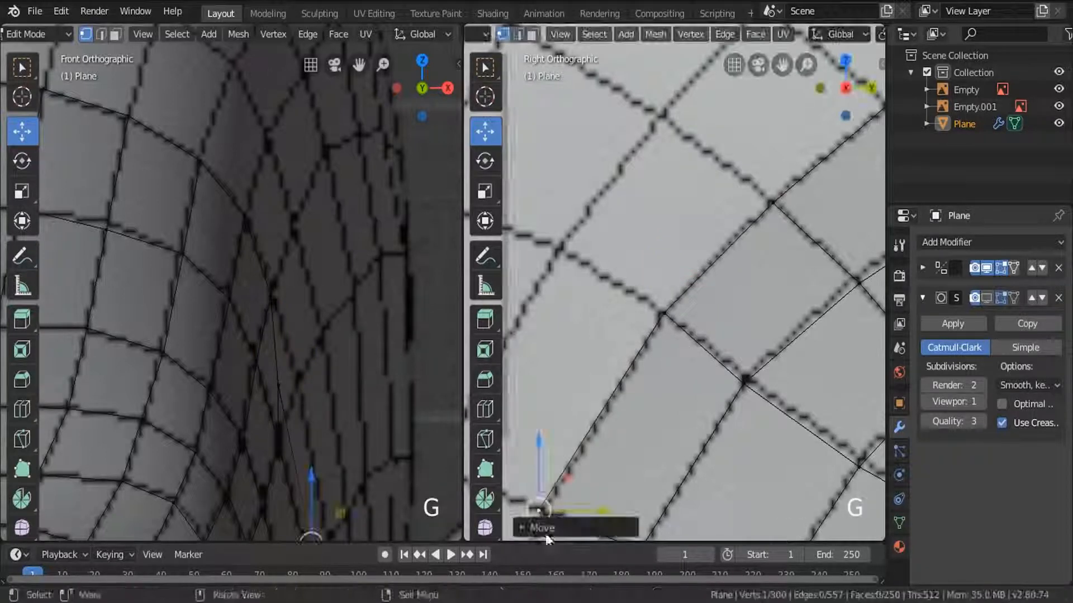
{"action": "middle_click_drag", "start_coordinate": [690, 378], "coordinate": [766, 170], "text": "shift"}
{"action": "scroll", "coordinate": [718, 257], "scroll_direction": "down", "scroll_amount": 3}
{"action": "left_click_drag", "start_coordinate": [675, 286], "coordinate": [676, 291]}
{"action": "left_click", "coordinate": [672, 311]}
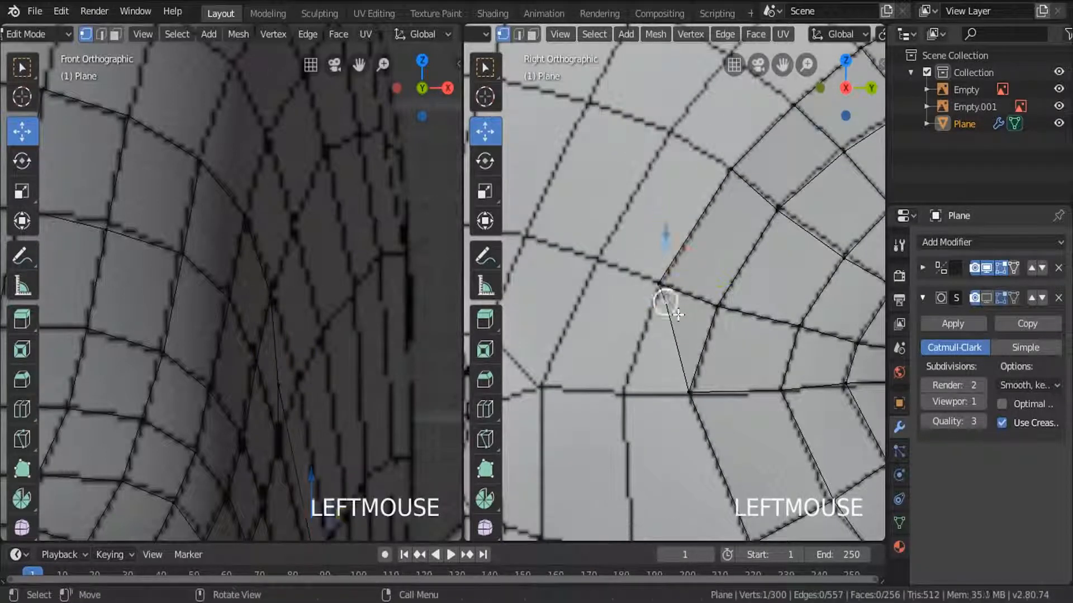
{"action": "key", "text": "g"}
{"action": "left_click", "coordinate": [627, 407]}
Shift the new row's temple vertices outward one by one in the front view to match the reference.
{"action": "scroll", "coordinate": [682, 311], "scroll_direction": "down", "scroll_amount": 5}
{"action": "key", "text": "a"}
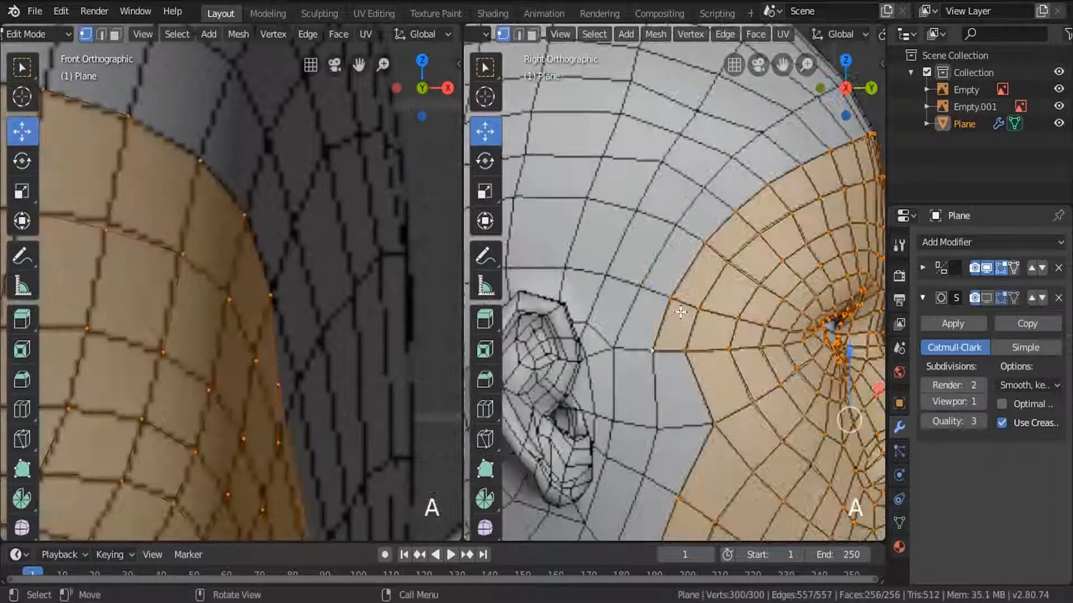
{"action": "key", "text": "a"}
{"action": "middle_click_drag", "start_coordinate": [412, 313], "coordinate": [342, 160], "text": "shift"}
{"action": "scroll", "coordinate": [291, 201], "scroll_direction": "up", "scroll_amount": 3}
{"action": "left_click", "coordinate": [291, 202]}
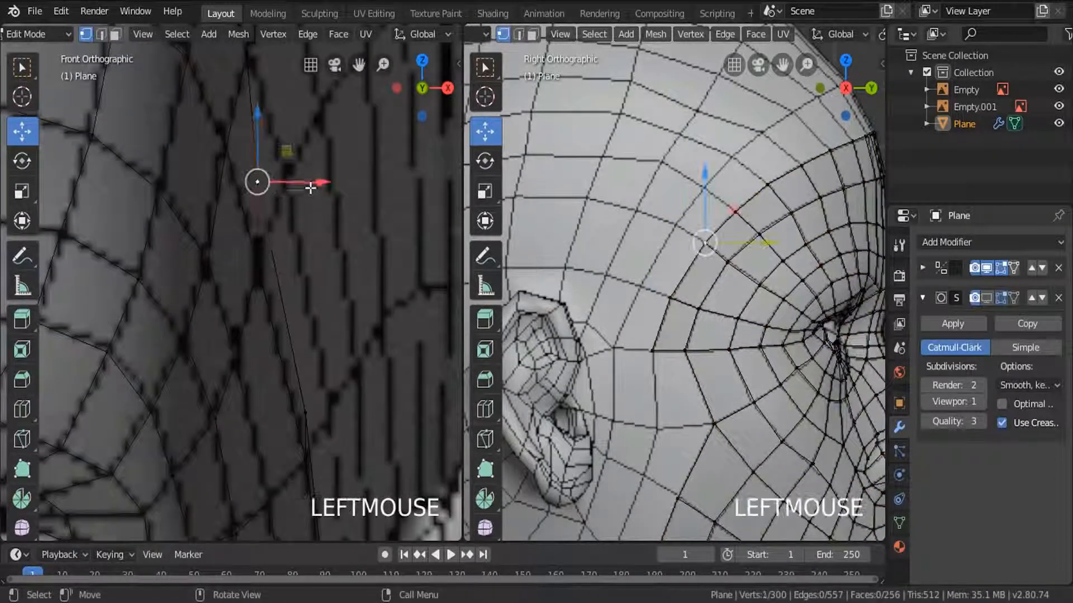
{"action": "left_click_drag", "start_coordinate": [311, 182], "coordinate": [337, 182]}
{"action": "middle_click_drag", "start_coordinate": [343, 318], "coordinate": [310, 283], "text": "shift"}
{"action": "left_click", "coordinate": [266, 291]}
{"action": "left_click_drag", "start_coordinate": [329, 289], "coordinate": [358, 289]}
{"action": "middle_click_drag", "start_coordinate": [358, 290], "coordinate": [297, 328], "text": "shift"}
{"action": "left_click", "coordinate": [296, 364]}
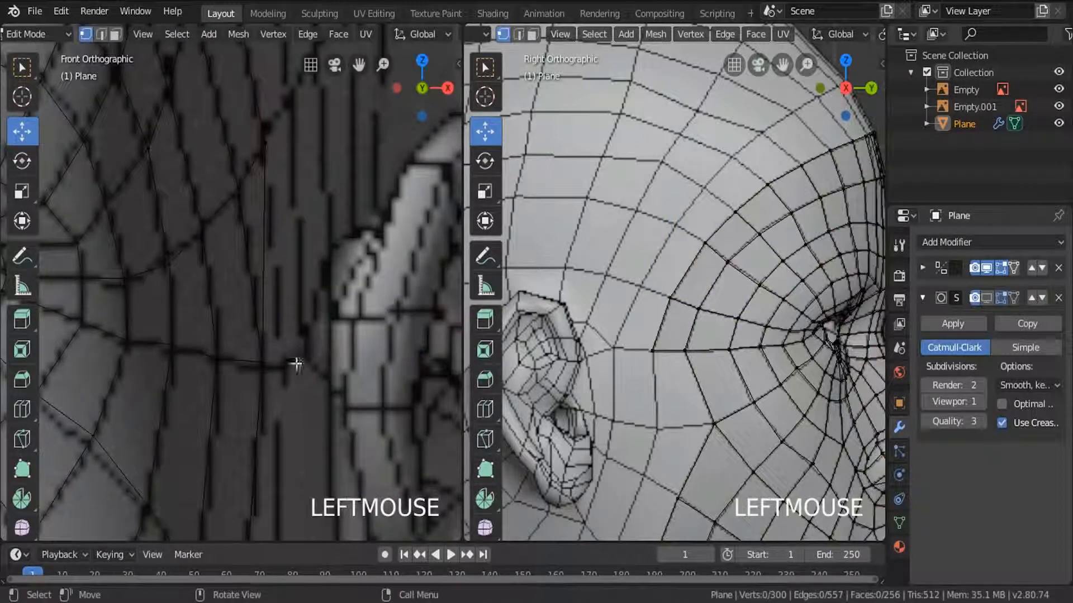
{"action": "left_click_drag", "start_coordinate": [302, 363], "coordinate": [322, 371]}
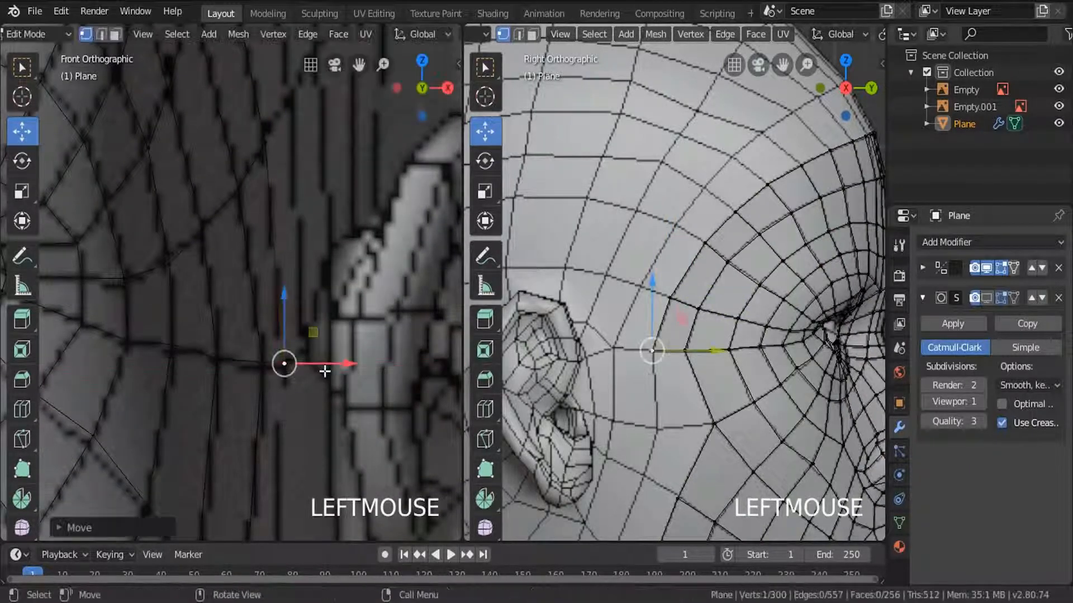
Select the new upper border from forehead to temple and extrude a second row up and back.
{"action": "key", "text": "a"}
{"action": "scroll", "coordinate": [697, 303], "scroll_direction": "down", "scroll_amount": 3}
{"action": "middle_click_drag", "start_coordinate": [696, 303], "coordinate": [624, 367], "text": "shift"}
{"action": "left_click", "coordinate": [660, 288], "text": "alt"}
{"action": "key", "text": "e"}
{"action": "left_click", "coordinate": [642, 280]}
Place the second row's vertices one by one on the reference grid intersections from forehead to temple in the side view.
{"action": "left_click", "coordinate": [575, 391]}
{"action": "key", "text": "g"}
{"action": "left_click", "coordinate": [639, 419]}
{"action": "scroll", "coordinate": [693, 241], "scroll_direction": "up", "scroll_amount": 4}
{"action": "left_click", "coordinate": [707, 262]}
{"action": "key", "text": "g"}
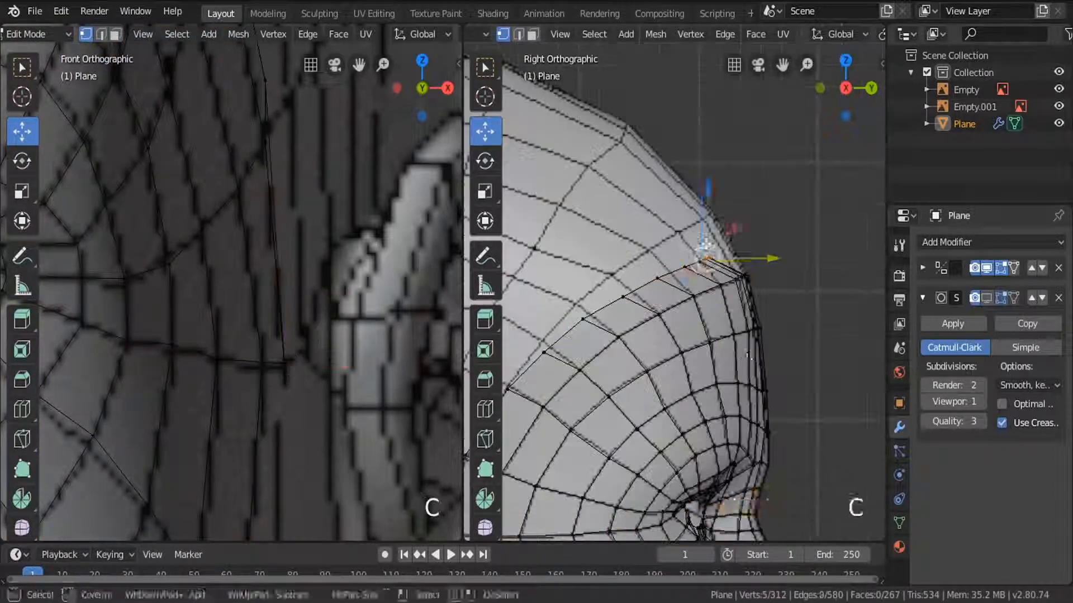
{"action": "left_click", "coordinate": [709, 216]}
{"action": "left_click", "coordinate": [683, 270]}
{"action": "key", "text": "g"}
{"action": "left_click", "coordinate": [679, 236]}
{"action": "left_click", "coordinate": [571, 299]}
{"action": "middle_click_drag", "start_coordinate": [547, 342], "coordinate": [698, 278], "text": "shift"}
{"action": "key", "text": "g"}
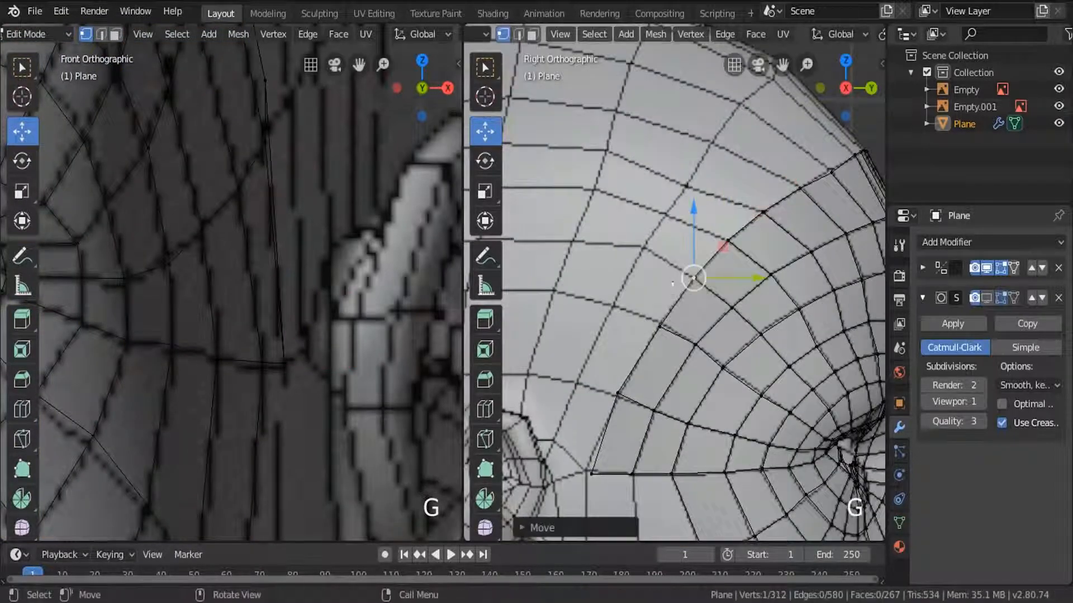
{"action": "key", "text": "g"}
{"action": "left_click", "coordinate": [632, 395]}
Shift the second row's lowest temple vertices outward in the front view to match the reference beside the ear.
{"action": "key", "text": "a"}
{"action": "key", "text": "a"}
{"action": "middle_click_drag", "start_coordinate": [268, 78], "coordinate": [296, 363], "text": "shift"}
{"action": "left_click_drag", "start_coordinate": [351, 398], "coordinate": [367, 397]}
{"action": "middle_click_drag", "start_coordinate": [386, 447], "coordinate": [330, 268], "text": "shift"}
{"action": "left_click", "coordinate": [290, 429]}
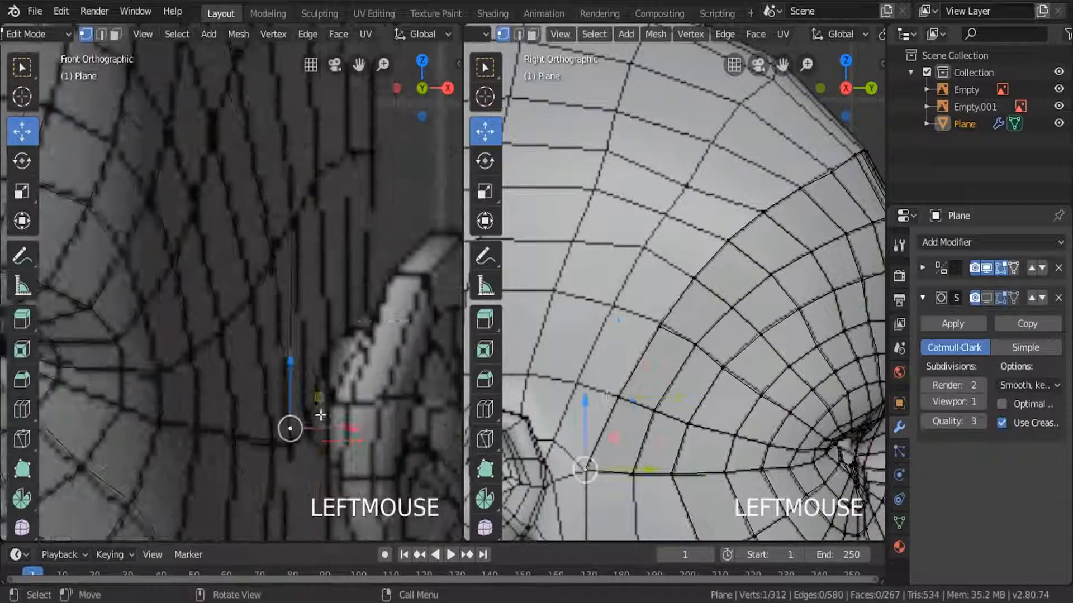
{"action": "left_click_drag", "start_coordinate": [337, 429], "coordinate": [352, 429]}
Shift the second row's upper temple vertices outward one by one in the front view to match the reference.
{"action": "middle_click_drag", "start_coordinate": [318, 123], "coordinate": [358, 352], "text": "shift"}
{"action": "left_click", "coordinate": [282, 253]}
{"action": "left_click_drag", "start_coordinate": [340, 258], "coordinate": [345, 258]}
{"action": "left_click", "coordinate": [209, 121]}
{"action": "left_click_drag", "start_coordinate": [258, 118], "coordinate": [264, 117]}
{"action": "middle_click_drag", "start_coordinate": [184, 90], "coordinate": [243, 214], "text": "shift"}
{"action": "left_click", "coordinate": [207, 197]}
{"action": "left_click_drag", "start_coordinate": [258, 196], "coordinate": [267, 195]}
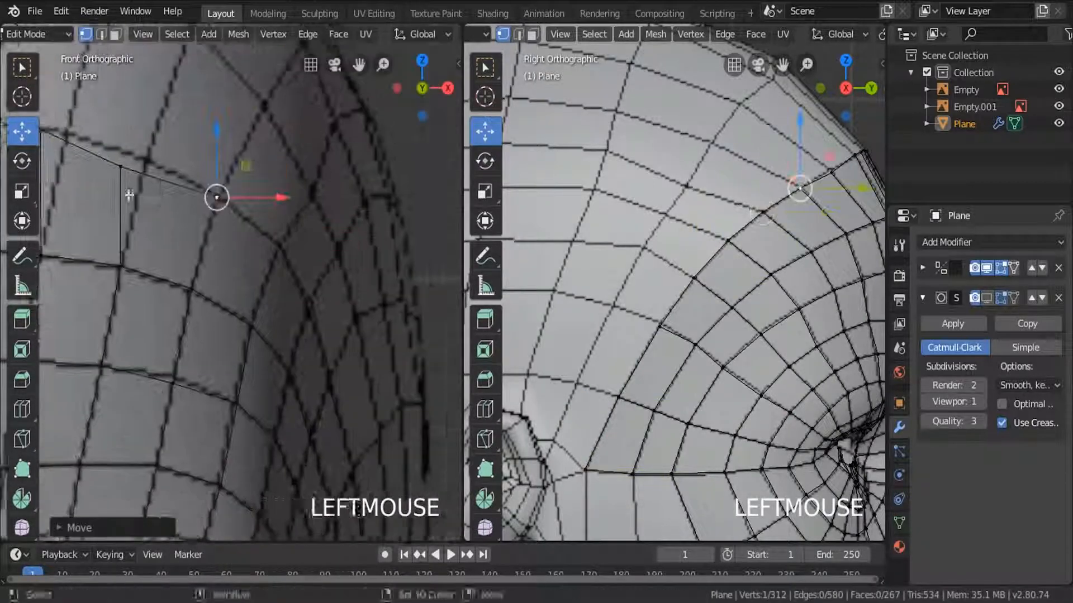
Fit the second row's forehead vertices toward the midline to the reference grid in the front view.
{"action": "middle_click_drag", "start_coordinate": [129, 196], "coordinate": [240, 221], "text": "shift"}
{"action": "left_click_drag", "start_coordinate": [273, 158], "coordinate": [274, 156]}
{"action": "left_click_drag", "start_coordinate": [152, 156], "coordinate": [170, 156]}
{"action": "middle_click_drag", "start_coordinate": [169, 159], "coordinate": [324, 177], "text": "shift"}
{"action": "left_click", "coordinate": [186, 175]}
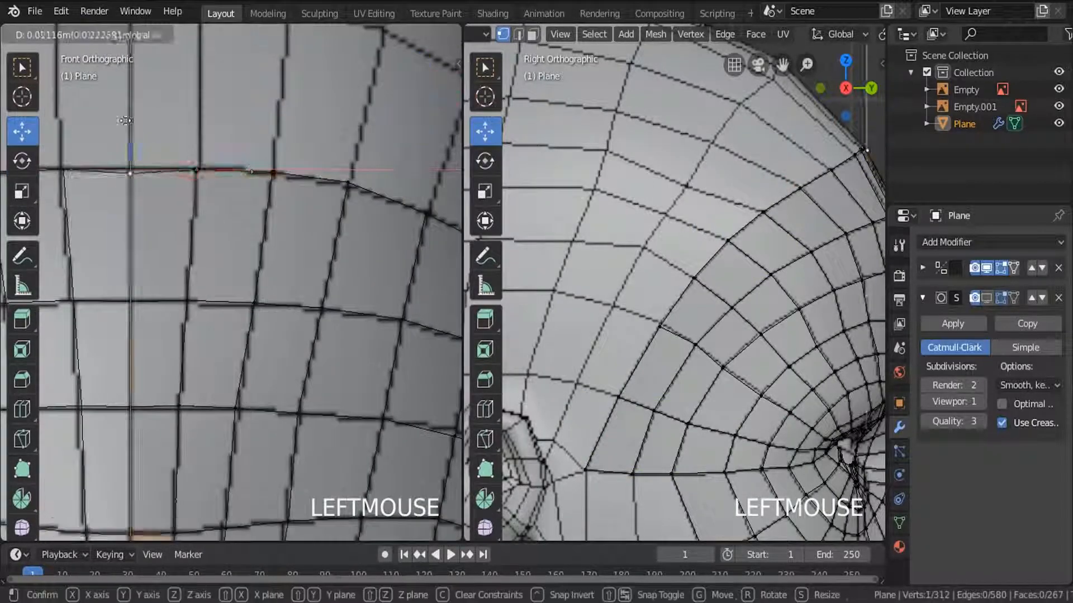
Select the upper border from forehead to temple, extrude a third row up and back, and rotate it about the X axis.
{"action": "scroll", "coordinate": [279, 193], "scroll_direction": "down", "scroll_amount": 5}
{"action": "scroll", "coordinate": [671, 280], "scroll_direction": "down", "scroll_amount": 3}
{"action": "left_click", "coordinate": [321, 221], "text": "alt"}
{"action": "key", "text": "e"}
{"action": "left_click", "coordinate": [787, 301]}
{"action": "key", "text": "r"}
{"action": "key", "text": "x"}
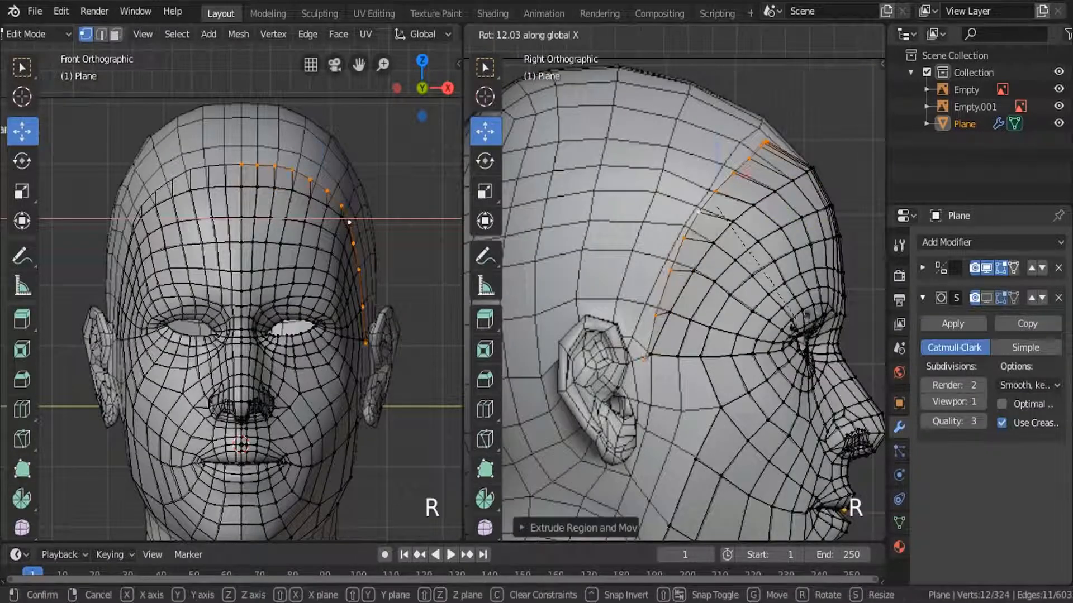
{"action": "left_click", "coordinate": [776, 322]}
Scale the third row along Y, and move and rotate it onto the reference curve in the side view.
{"action": "key", "text": "s"}
{"action": "key", "text": "y"}
{"action": "left_click", "coordinate": [765, 319]}
{"action": "key", "text": "g"}
{"action": "left_click", "coordinate": [755, 329]}
{"action": "key", "text": "r"}
{"action": "key", "text": "g"}
{"action": "left_click", "coordinate": [735, 363]}
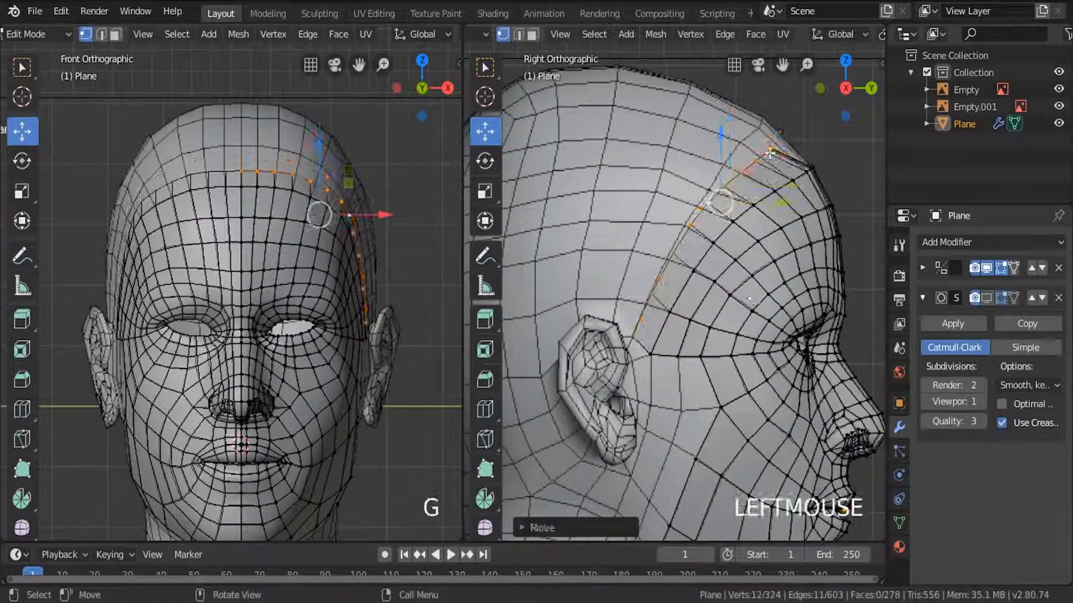
Place the third row's vertices one by one on the reference grid intersections in the side view.
{"action": "key", "text": "c"}
{"action": "left_click", "coordinate": [770, 152]}
{"action": "key", "text": "g"}
{"action": "left_click", "coordinate": [761, 125]}
{"action": "left_click", "coordinate": [741, 172]}
{"action": "left_click_drag", "start_coordinate": [725, 139], "coordinate": [725, 133]}
{"action": "left_click", "coordinate": [707, 201]}
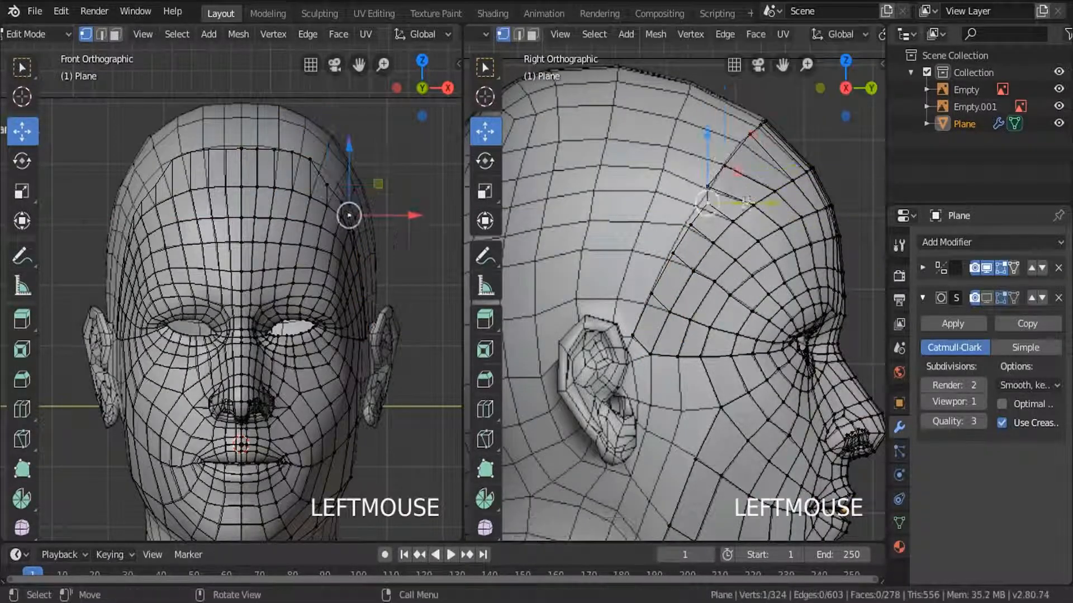
{"action": "left_click_drag", "start_coordinate": [735, 254], "coordinate": [729, 253]}
{"action": "left_click_drag", "start_coordinate": [668, 189], "coordinate": [668, 193]}
Shift the third row's upper temple vertices outward in the front view to match the reference.
{"action": "scroll", "coordinate": [383, 128], "scroll_direction": "up", "scroll_amount": 2}
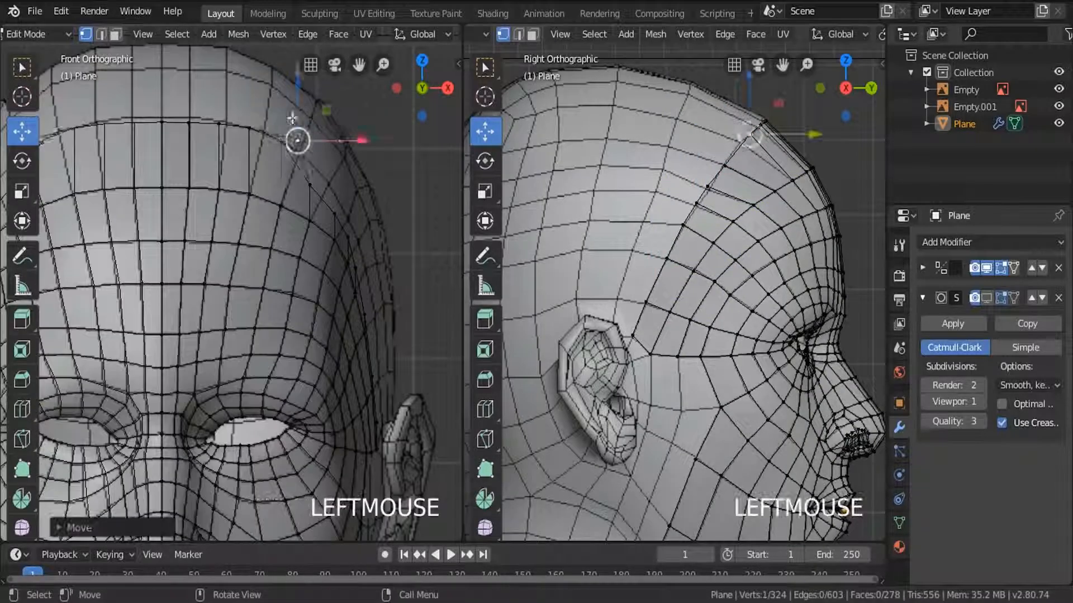
{"action": "left_click", "coordinate": [765, 121]}
{"action": "scroll", "coordinate": [356, 206], "scroll_direction": "up", "scroll_amount": 5}
{"action": "left_click_drag", "start_coordinate": [353, 226], "coordinate": [361, 227]}
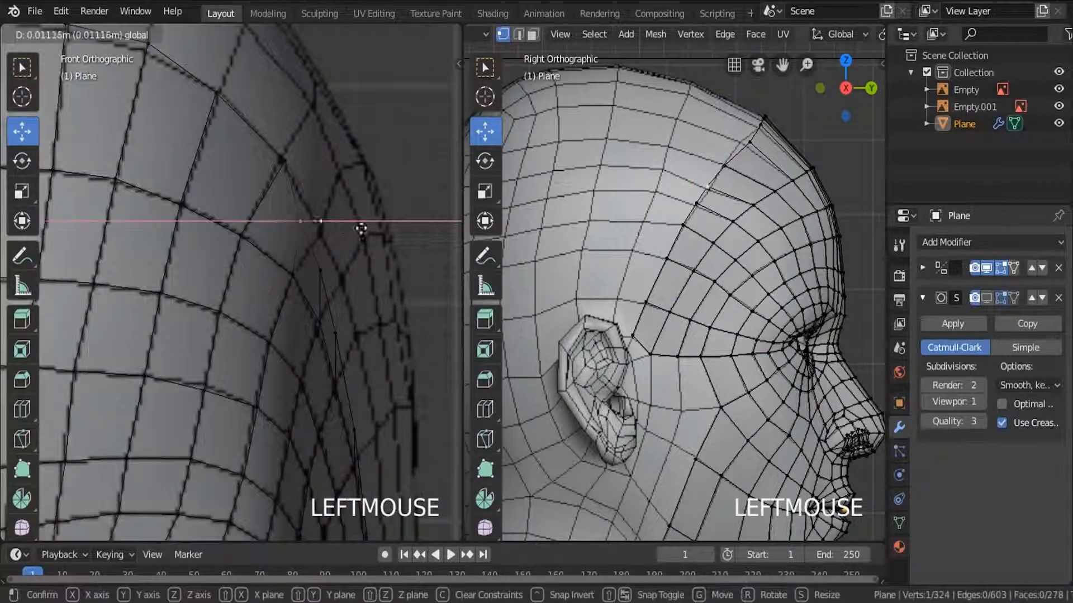
{"action": "left_click", "coordinate": [341, 291]}
{"action": "key", "text": "g"}
{"action": "left_click", "coordinate": [356, 356]}
Fit the third row's lower temple vertices down toward the ear to the reference in the front view.
{"action": "middle_click_drag", "start_coordinate": [394, 439], "coordinate": [335, 273], "text": "shift"}
{"action": "left_click", "coordinate": [315, 296]}
{"action": "middle_click_drag", "start_coordinate": [344, 333], "coordinate": [286, 205], "text": "shift"}
{"action": "left_click", "coordinate": [263, 395]}
{"action": "key", "text": "g"}
{"action": "middle_click_drag", "start_coordinate": [309, 484], "coordinate": [318, 242], "text": "shift"}
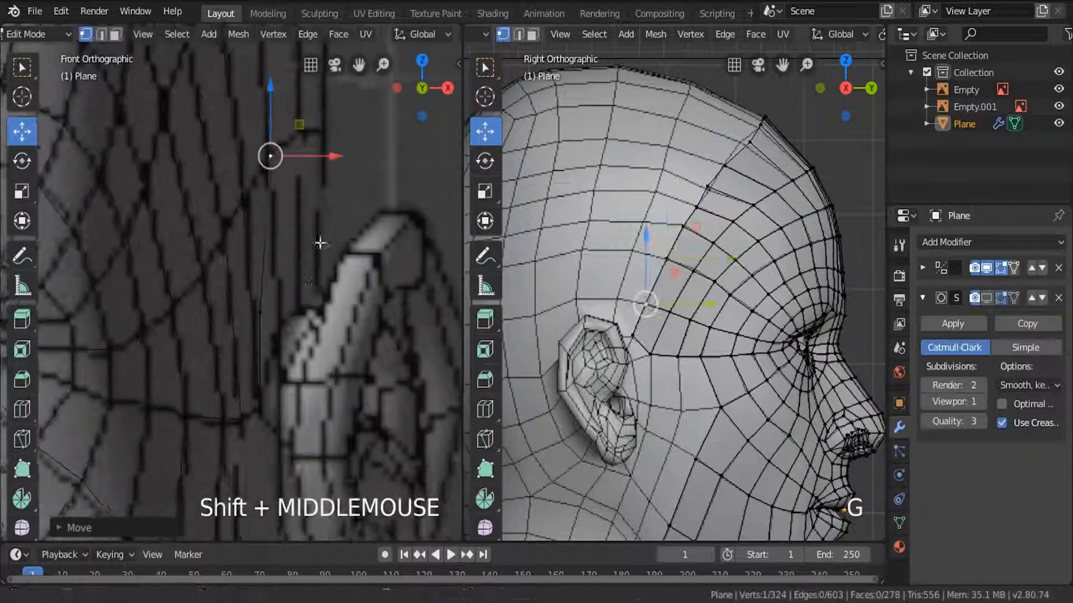
Select the third row's upper border and extrude a fourth row back over the head, rotated and moved to follow the side reference.
{"action": "key", "text": "a"}
{"action": "scroll", "coordinate": [755, 172], "scroll_direction": "up", "scroll_amount": 3}
{"action": "left_click", "coordinate": [656, 193]}
{"action": "left_click", "coordinate": [651, 203], "text": "alt"}
{"action": "scroll", "coordinate": [709, 267], "scroll_direction": "down", "scroll_amount": 4}
{"action": "scroll", "coordinate": [315, 272], "scroll_direction": "down", "scroll_amount": 4}
{"action": "key", "text": "e"}
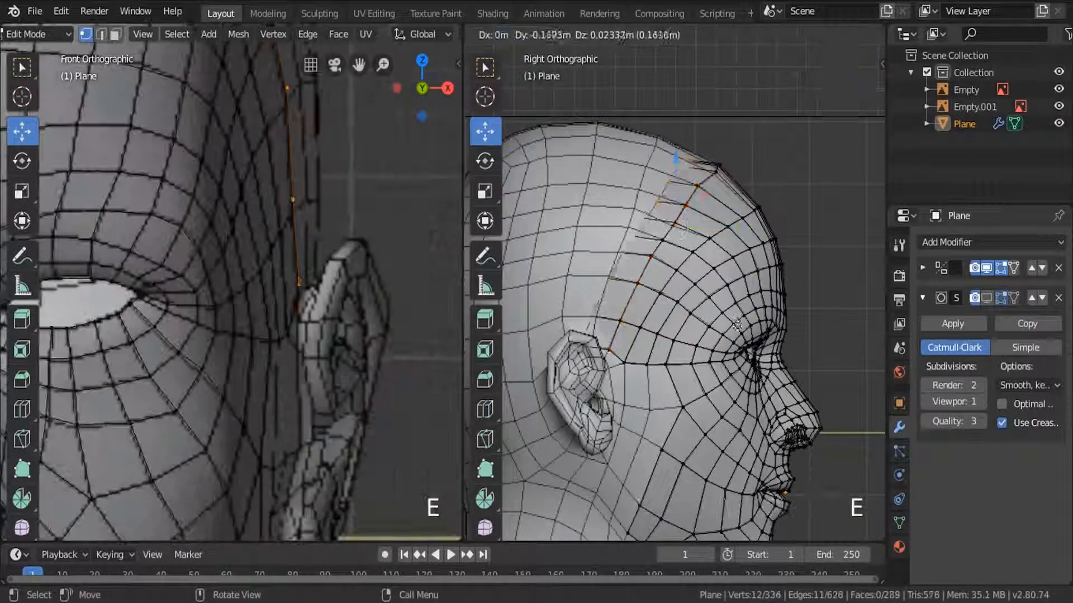
{"action": "left_click", "coordinate": [746, 329]}
{"action": "key", "text": "r"}
{"action": "key", "text": "g"}
Place the fourth row's vertices one by one on the reference grid intersections in the side view, starting at the top of the head.
{"action": "scroll", "coordinate": [667, 68], "scroll_direction": "up", "scroll_amount": 4}
{"action": "key", "text": "c"}
{"action": "left_click", "coordinate": [677, 238]}
{"action": "key", "text": "g"}
{"action": "left_click", "coordinate": [665, 271]}
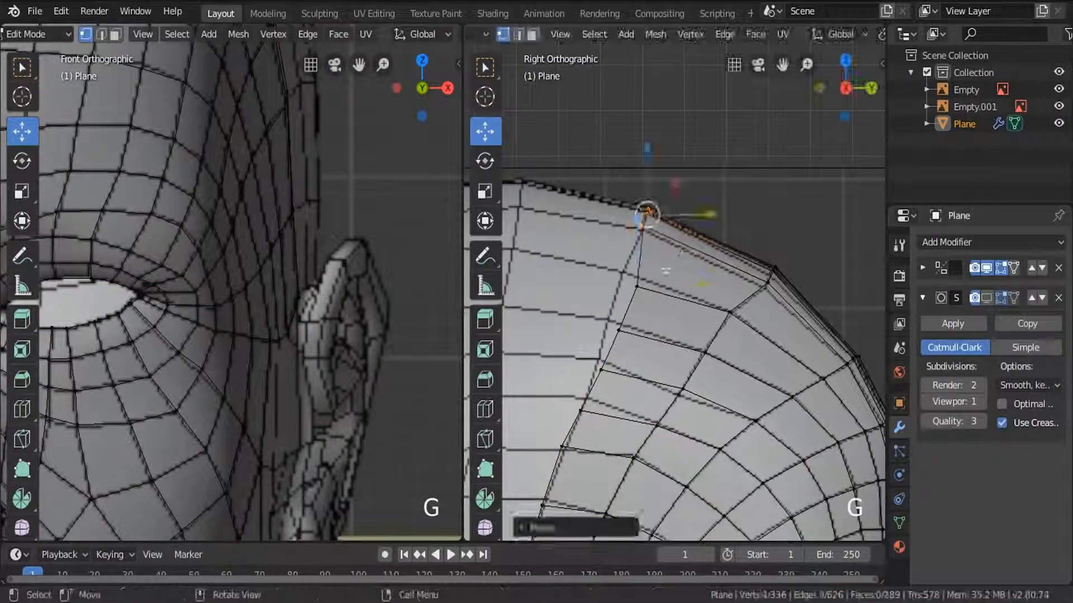
{"action": "left_click", "coordinate": [636, 286]}
{"action": "key", "text": "g"}
{"action": "left_click", "coordinate": [619, 330]}
{"action": "left_click", "coordinate": [601, 370]}
{"action": "left_click", "coordinate": [581, 411]}
Shift the fourth row's upper vertices outward in the front view to match the reference head outline.
{"action": "scroll", "coordinate": [312, 224], "scroll_direction": "down", "scroll_amount": 7}
{"action": "middle_click_drag", "start_coordinate": [312, 224], "coordinate": [305, 402], "text": "shift"}
{"action": "scroll", "coordinate": [304, 335], "scroll_direction": "up", "scroll_amount": 4}
{"action": "left_click", "coordinate": [225, 166]}
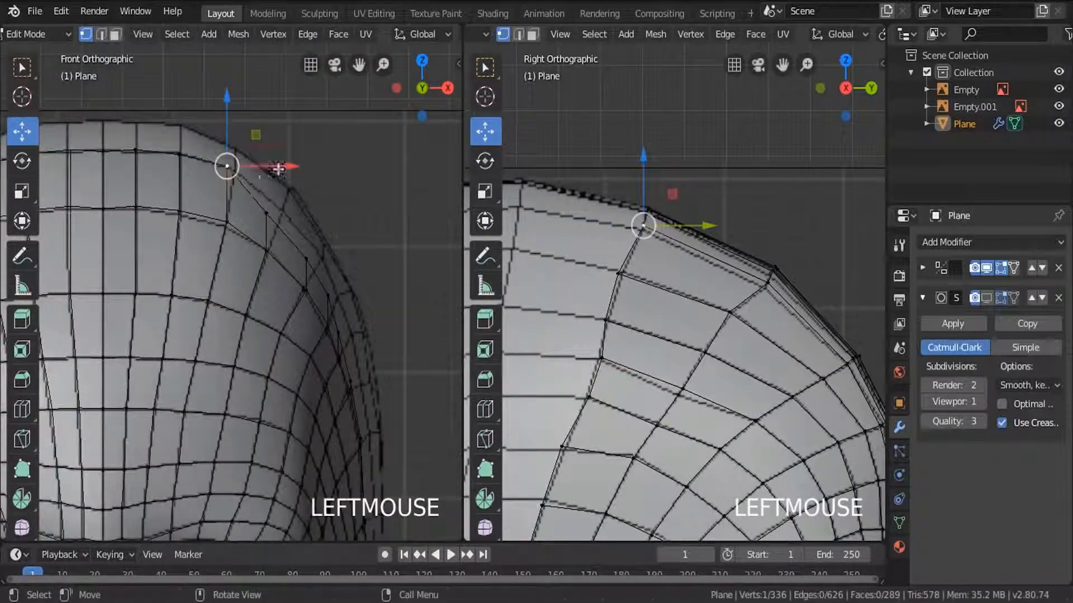
{"action": "left_click", "coordinate": [302, 257]}
{"action": "left_click_drag", "start_coordinate": [337, 257], "coordinate": [347, 258]}
{"action": "left_click", "coordinate": [322, 296]}
{"action": "left_click", "coordinate": [341, 335]}
Shift the fourth row's lower temple vertices outward down to the ear in the front view to match the reference.
{"action": "middle_click_drag", "start_coordinate": [376, 379], "coordinate": [325, 251], "text": "shift"}
{"action": "scroll", "coordinate": [330, 301], "scroll_direction": "up", "scroll_amount": 4}
{"action": "left_click", "coordinate": [243, 271]}
{"action": "left_click_drag", "start_coordinate": [282, 271], "coordinate": [318, 270]}
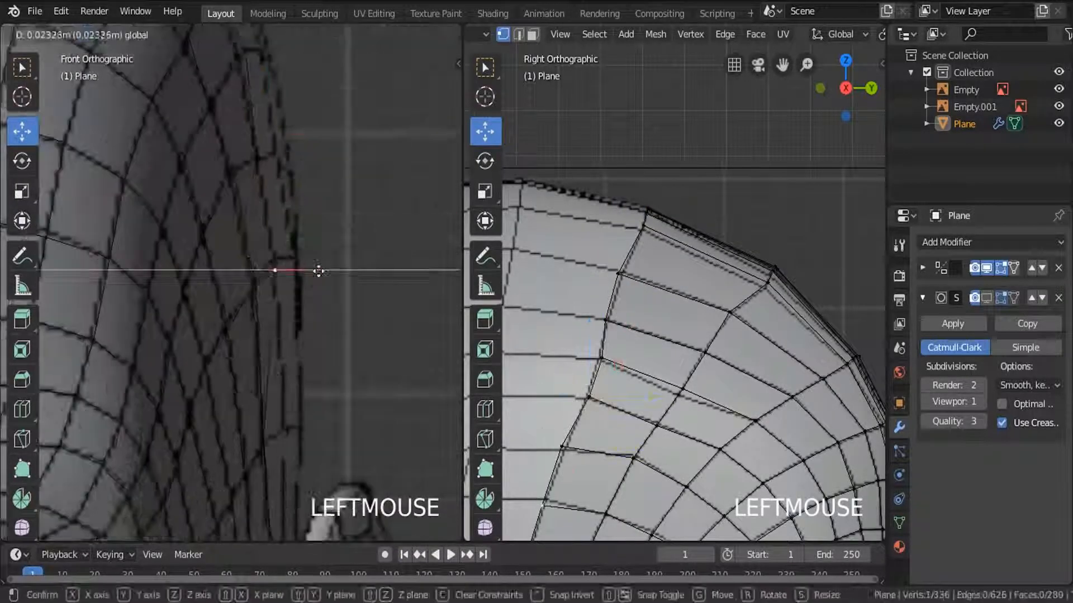
{"action": "left_click", "coordinate": [262, 429]}
{"action": "scroll", "coordinate": [270, 427], "scroll_direction": "up", "scroll_amount": 6}
{"action": "left_click_drag", "start_coordinate": [269, 456], "coordinate": [345, 467]}
{"action": "middle_click_drag", "start_coordinate": [345, 467], "coordinate": [307, 218], "text": "shift"}
{"action": "left_click_drag", "start_coordinate": [253, 439], "coordinate": [316, 437]}
Select the fourth row's border loop, and switch to Object Mode and back to compare the mesh with the side reference.
{"action": "scroll", "coordinate": [679, 347], "scroll_direction": "down", "scroll_amount": 6}
{"action": "left_click", "coordinate": [642, 313], "text": "alt"}
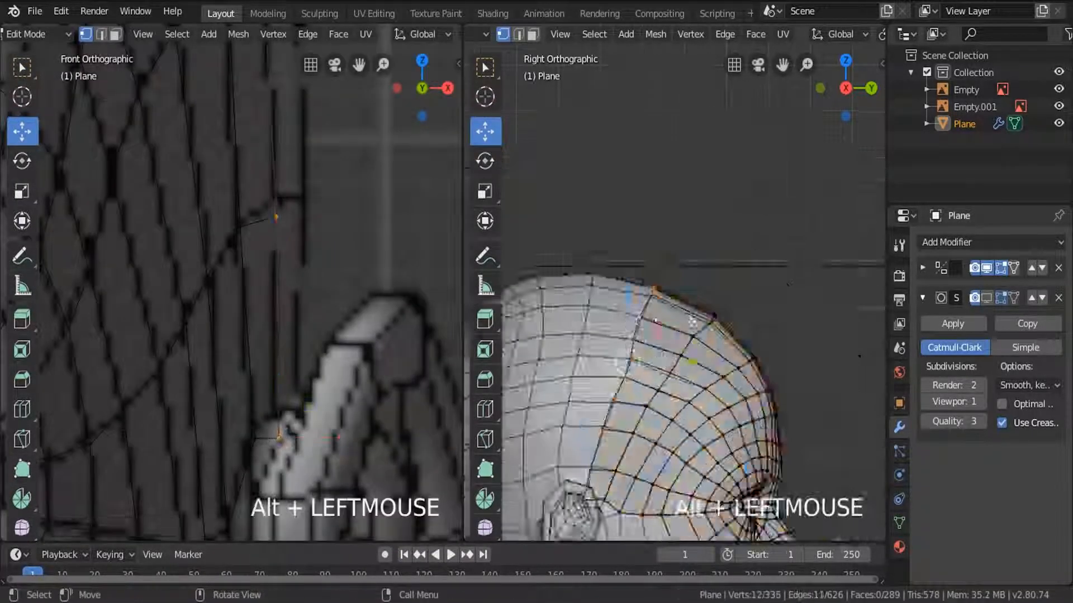
{"action": "middle_click_drag", "start_coordinate": [642, 336], "coordinate": [717, 305]}
{"action": "key", "text": "Tab"}
{"action": "key", "text": "z"}
{"action": "key", "text": "KP_3"}
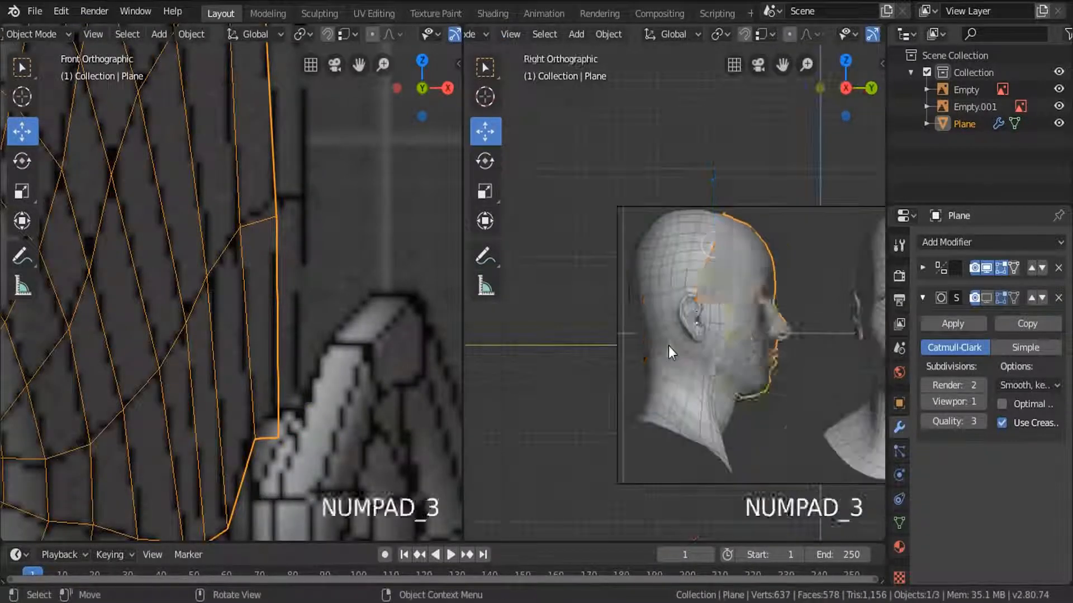
{"action": "key", "text": "Tab"}
Extrude a fifth row back from the border loop, rotating and moving it onto the reference line above the ear.
{"action": "scroll", "coordinate": [669, 347], "scroll_direction": "up", "scroll_amount": 5}
{"action": "middle_click_drag", "start_coordinate": [668, 347], "coordinate": [587, 392], "text": "shift"}
{"action": "key", "text": "e"}
{"action": "key", "text": "r"}
{"action": "left_click", "coordinate": [726, 235]}
{"action": "left_click_drag", "start_coordinate": [730, 219], "coordinate": [658, 184]}
Move the fifth row outward in the front view to meet the reference head outline.
{"action": "scroll", "coordinate": [319, 268], "scroll_direction": "down", "scroll_amount": 8}
{"action": "middle_click_drag", "start_coordinate": [307, 157], "coordinate": [347, 274], "text": "shift"}
{"action": "left_click_drag", "start_coordinate": [347, 268], "coordinate": [350, 268]}
{"action": "scroll", "coordinate": [349, 251], "scroll_direction": "down", "scroll_amount": 2}
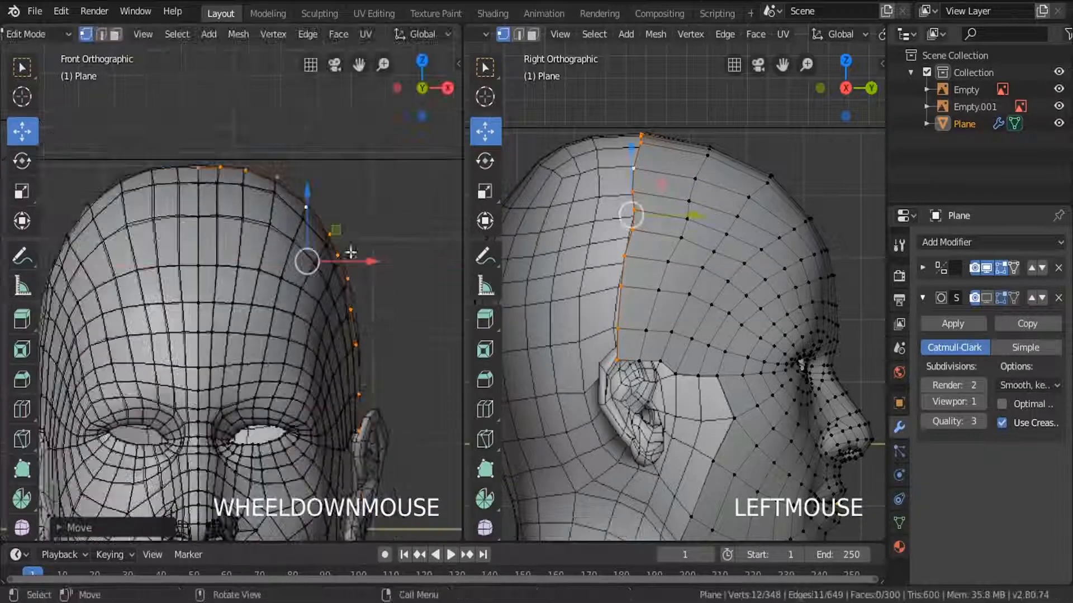
Extrude a sixth row back toward the rear of the head and rotate it to follow the side reference.
{"action": "middle_click_drag", "start_coordinate": [690, 227], "coordinate": [743, 249], "text": "shift"}
{"action": "key", "text": "e"}
{"action": "left_click", "coordinate": [709, 244]}
{"action": "key", "text": "r"}
{"action": "left_click", "coordinate": [707, 242]}
{"action": "left_click_drag", "start_coordinate": [700, 241], "coordinate": [703, 240]}
{"action": "key", "text": "z"}
{"action": "scroll", "coordinate": [709, 246], "scroll_direction": "up", "scroll_amount": 4}
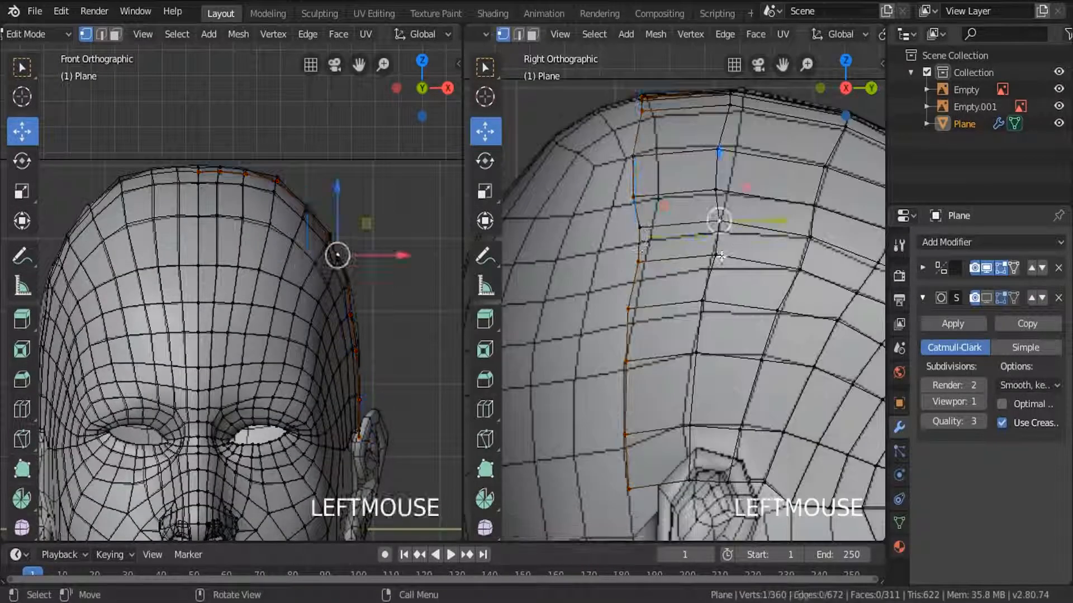
Place the sixth row's middle vertices on the reference grid intersections above the ear in the side view.
{"action": "key", "text": "c"}
{"action": "left_click", "coordinate": [678, 242]}
{"action": "right_click", "coordinate": [678, 242]}
{"action": "key", "text": "g"}
{"action": "left_click", "coordinate": [702, 310]}
{"action": "key", "text": "c"}
{"action": "left_click", "coordinate": [626, 308]}
{"action": "key", "text": "g"}
{"action": "left_click", "coordinate": [600, 313]}
{"action": "left_click", "coordinate": [631, 274]}
Fit the sixth row's upper vertices up to the crown to the reference grid in the side view.
{"action": "key", "text": "g"}
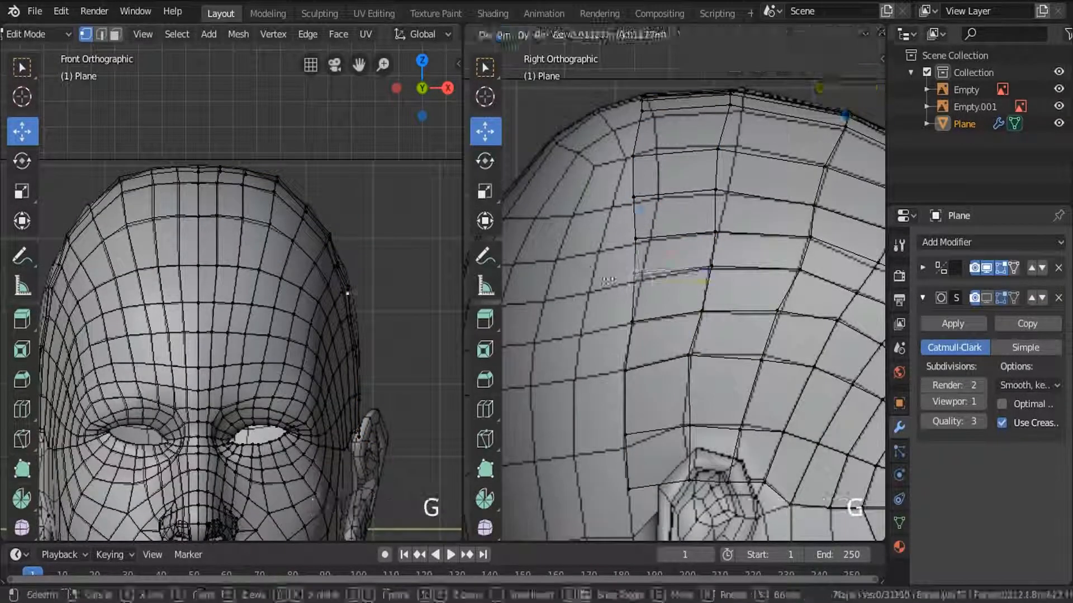
{"action": "left_click", "coordinate": [639, 282]}
{"action": "left_click", "coordinate": [635, 239]}
{"action": "key", "text": "g"}
{"action": "left_click", "coordinate": [652, 239]}
{"action": "key", "text": "g"}
{"action": "key", "text": "a"}
{"action": "key", "text": "a"}
{"action": "key", "text": "c"}
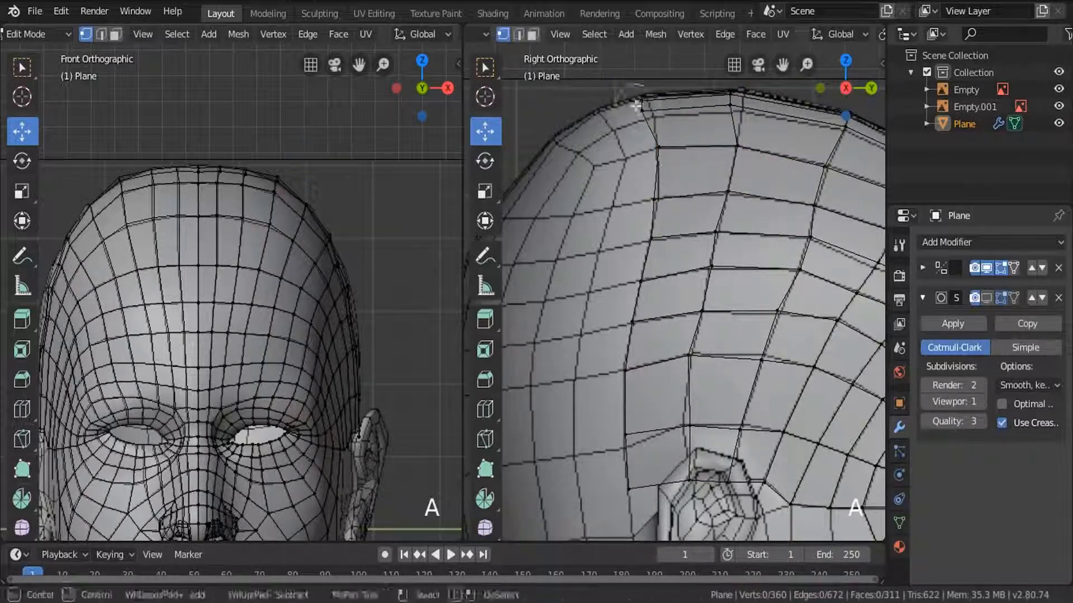
{"action": "left_click", "coordinate": [643, 101]}
{"action": "key", "text": "r"}
{"action": "key", "text": "g"}
{"action": "key", "text": "a"}
{"action": "key", "text": "a"}
Move the vertices at the upper corner of the head onto the reference outline in the front view.
{"action": "scroll", "coordinate": [714, 314], "scroll_direction": "up", "scroll_amount": 3}
{"action": "scroll", "coordinate": [289, 182], "scroll_direction": "up", "scroll_amount": 10}
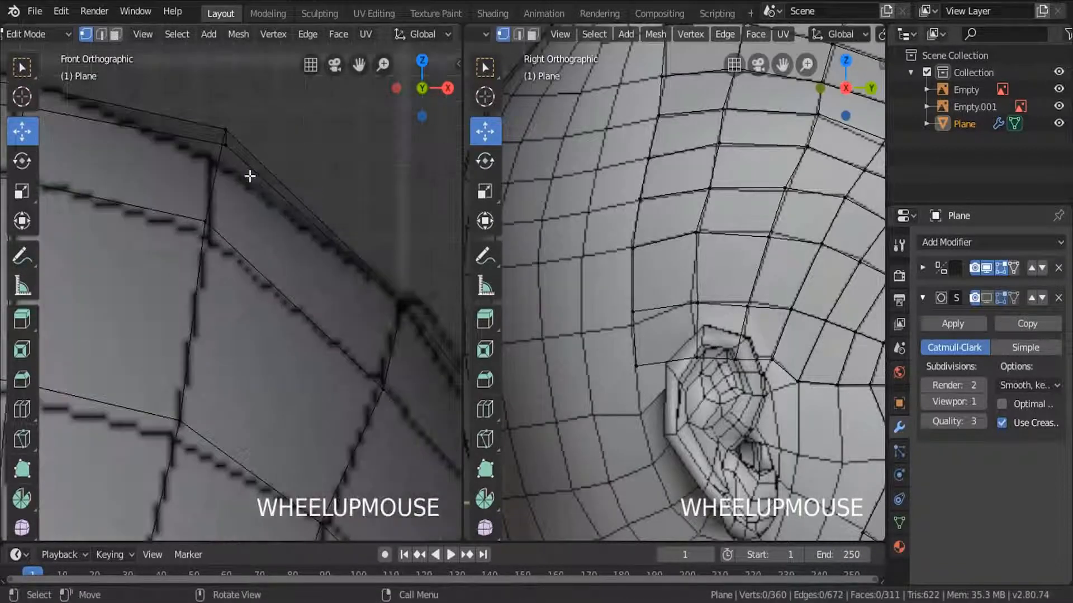
{"action": "key", "text": "c"}
{"action": "left_click", "coordinate": [210, 163]}
{"action": "key", "text": "g"}
{"action": "key", "text": "a"}
{"action": "key", "text": "a"}
Select the edge on the upper side of the head and move it vertically onto the reference in the front view.
{"action": "scroll", "coordinate": [242, 187], "scroll_direction": "down", "scroll_amount": 10}
{"action": "scroll", "coordinate": [279, 251], "scroll_direction": "up", "scroll_amount": 10}
{"action": "key", "text": "c"}
{"action": "left_click", "coordinate": [229, 273]}
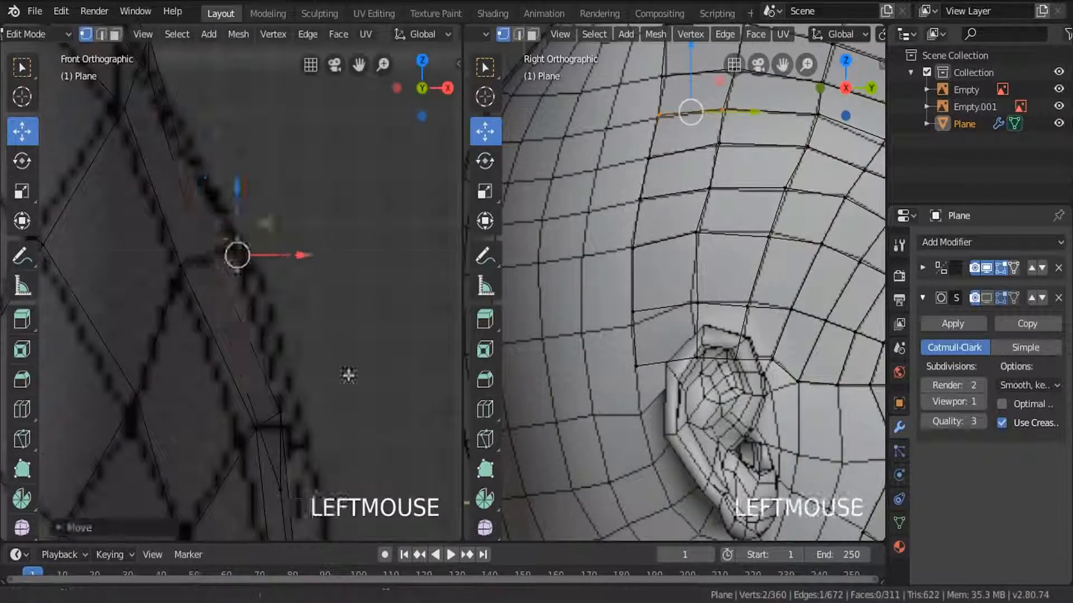
{"action": "key", "text": "g"}
{"action": "key", "text": "z"}
{"action": "left_click_drag", "start_coordinate": [257, 210], "coordinate": [257, 211]}
Adjust the newest rows' side vertices above the ear one by one in the front view to match the reference.
{"action": "scroll", "coordinate": [262, 251], "scroll_direction": "down", "scroll_amount": 4}
{"action": "left_click", "coordinate": [263, 316]}
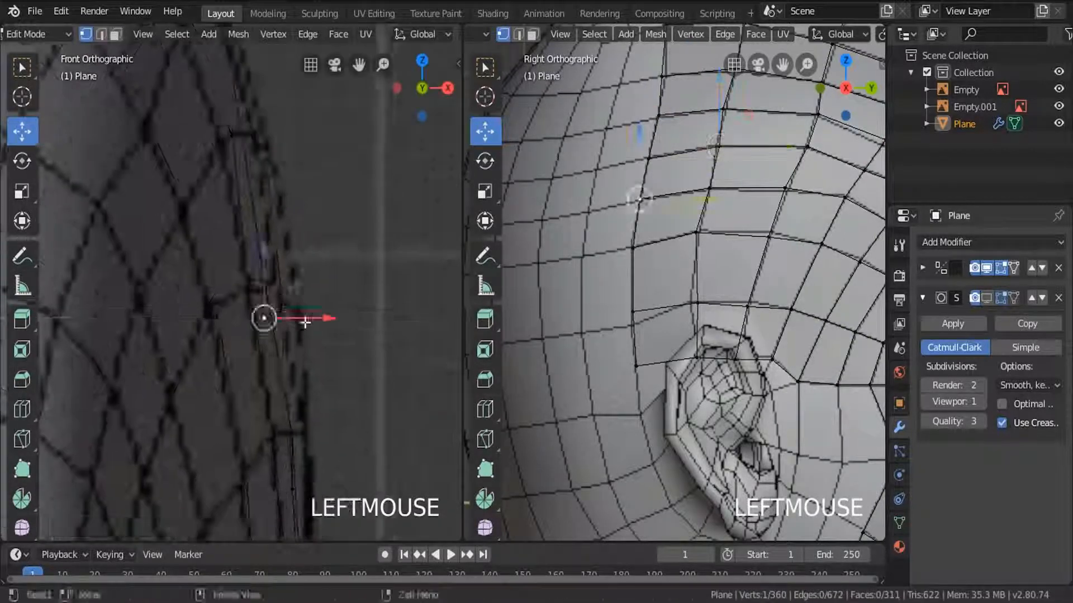
{"action": "left_click_drag", "start_coordinate": [304, 321], "coordinate": [311, 321]}
{"action": "left_click", "coordinate": [271, 366]}
{"action": "left_click", "coordinate": [244, 467]}
{"action": "left_click_drag", "start_coordinate": [311, 467], "coordinate": [317, 467]}
{"action": "left_click_drag", "start_coordinate": [287, 284], "coordinate": [288, 183]}
{"action": "left_click", "coordinate": [214, 284]}
{"action": "left_click_drag", "start_coordinate": [215, 217], "coordinate": [216, 196]}
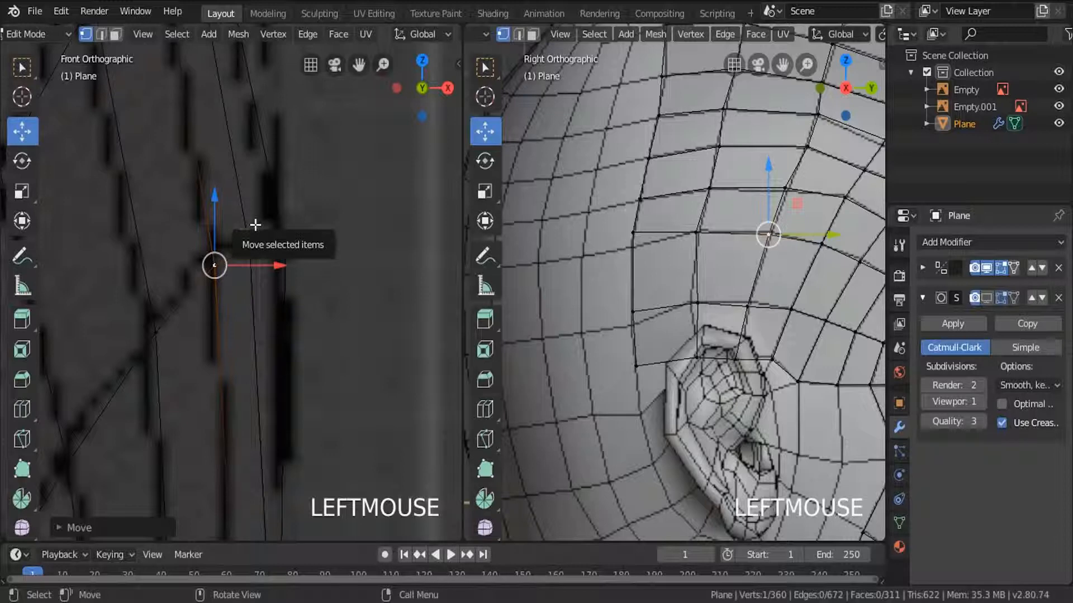
Fit the remaining vertices above the ear to the reference in the front and side views.
{"action": "left_click", "coordinate": [285, 249]}
{"action": "left_click_drag", "start_coordinate": [285, 178], "coordinate": [285, 277]}
{"action": "scroll", "coordinate": [282, 278], "scroll_direction": "down", "scroll_amount": 4}
{"action": "middle_click_drag", "start_coordinate": [282, 277], "coordinate": [282, 117], "text": "shift"}
{"action": "left_click", "coordinate": [746, 303]}
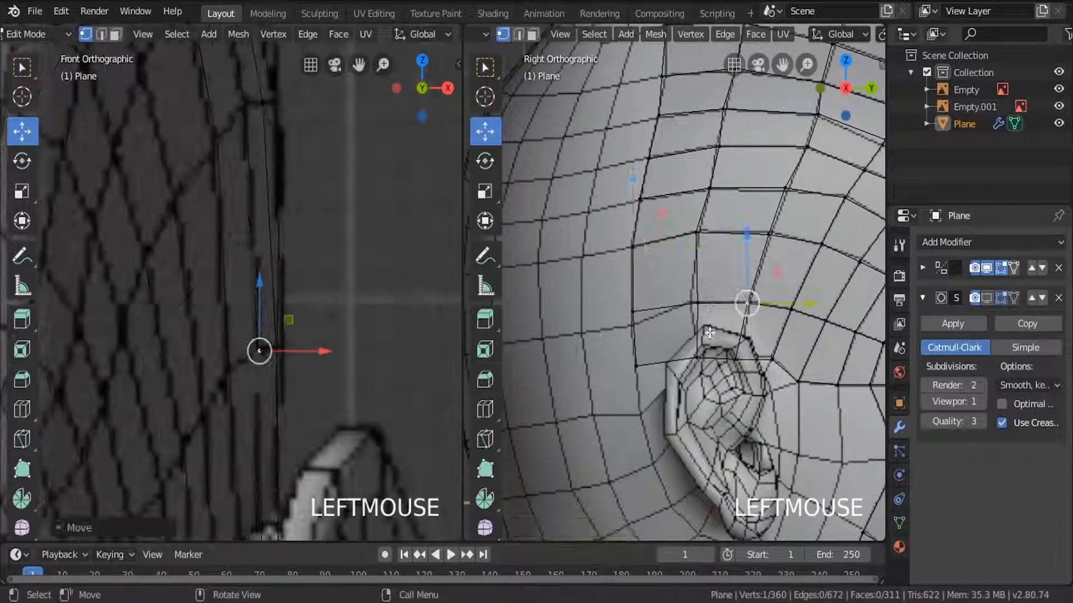
{"action": "left_click_drag", "start_coordinate": [736, 312], "coordinate": [737, 297]}
{"action": "left_click", "coordinate": [696, 358]}
{"action": "left_click_drag", "start_coordinate": [696, 303], "coordinate": [697, 291]}
{"action": "key", "text": "g"}
{"action": "scroll", "coordinate": [717, 273], "scroll_direction": "down", "scroll_amount": 4}
{"action": "key", "text": "a"}
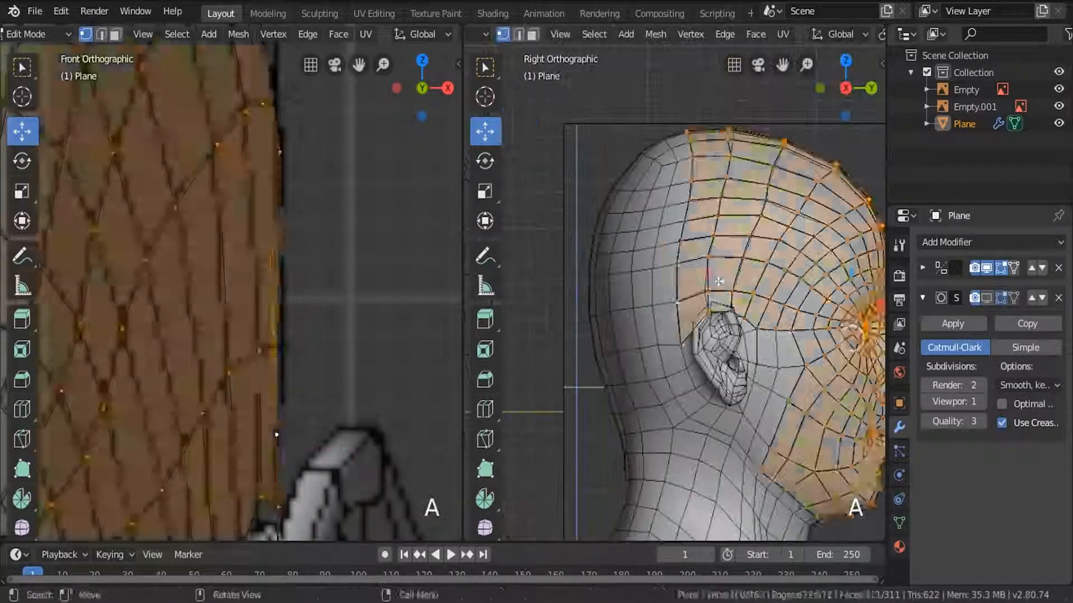
Extrude the rear border row from crown to ear backward, scale it along Y, and align it with the side reference.
{"action": "left_click", "coordinate": [693, 163], "text": "alt"}
{"action": "scroll", "coordinate": [721, 234], "scroll_direction": "up", "scroll_amount": 2}
{"action": "key", "text": "e"}
{"action": "left_click", "coordinate": [741, 272]}
{"action": "key", "text": "s"}
{"action": "key", "text": "y"}
{"action": "left_click", "coordinate": [772, 283]}
{"action": "left_click_drag", "start_coordinate": [727, 202], "coordinate": [717, 203]}
{"action": "scroll", "coordinate": [262, 218], "scroll_direction": "down", "scroll_amount": 5}
{"action": "middle_click_drag", "start_coordinate": [263, 218], "coordinate": [388, 435], "text": "shift"}
{"action": "left_click", "coordinate": [275, 230]}
{"action": "scroll", "coordinate": [335, 219], "scroll_direction": "down", "scroll_amount": 1}
{"action": "scroll", "coordinate": [320, 223], "scroll_direction": "up", "scroll_amount": 1}
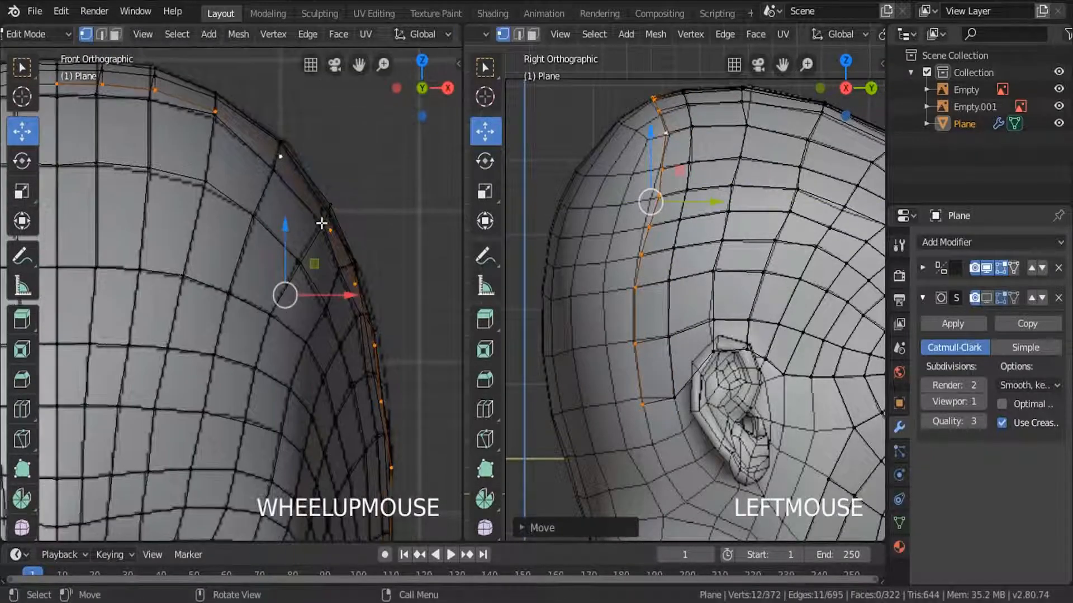
Extrude the rear border row backward once more, and rotate and move its upper vertices toward the reference grid.
{"action": "scroll", "coordinate": [321, 223], "scroll_direction": "down", "scroll_amount": 3}
{"action": "scroll", "coordinate": [754, 212], "scroll_direction": "down", "scroll_amount": 2}
{"action": "key", "text": "e"}
{"action": "left_click", "coordinate": [736, 208]}
{"action": "scroll", "coordinate": [699, 134], "scroll_direction": "up", "scroll_amount": 4}
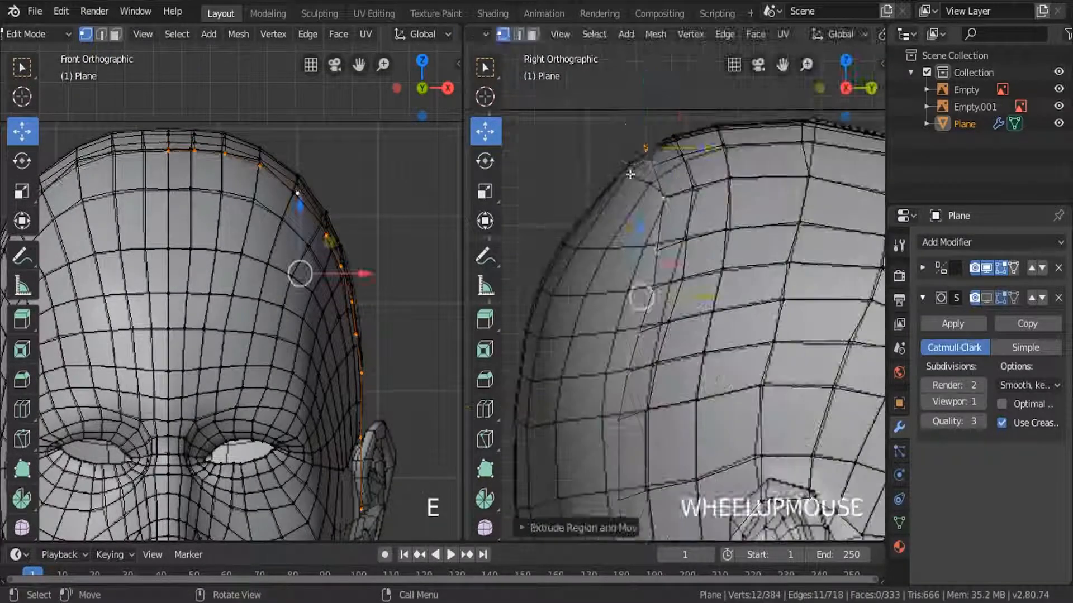
{"action": "left_click_drag", "start_coordinate": [626, 130], "coordinate": [671, 209]}
{"action": "key", "text": "r"}
{"action": "left_click", "coordinate": [751, 251]}
{"action": "key", "text": "g"}
{"action": "left_click", "coordinate": [656, 252]}
Move the new rear row's vertices one by one onto the reference grid in the side view.
{"action": "scroll", "coordinate": [654, 256], "scroll_direction": "up", "scroll_amount": 3}
{"action": "key", "text": "g"}
{"action": "left_click", "coordinate": [640, 241]}
{"action": "left_click", "coordinate": [710, 230]}
{"action": "key", "text": "g"}
{"action": "left_click", "coordinate": [702, 229]}
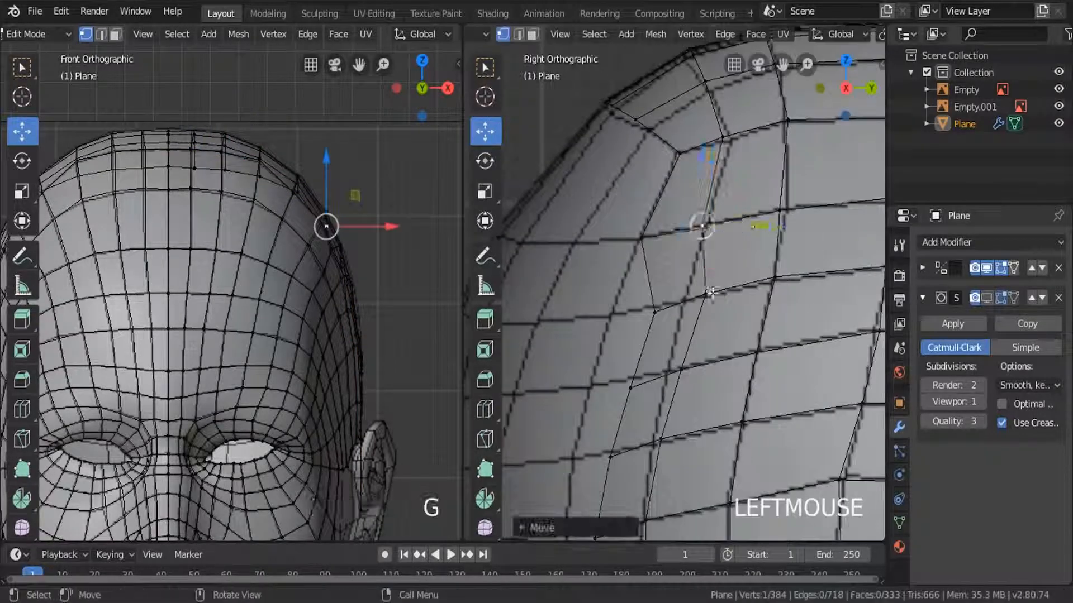
{"action": "left_click", "coordinate": [709, 295]}
{"action": "key", "text": "g"}
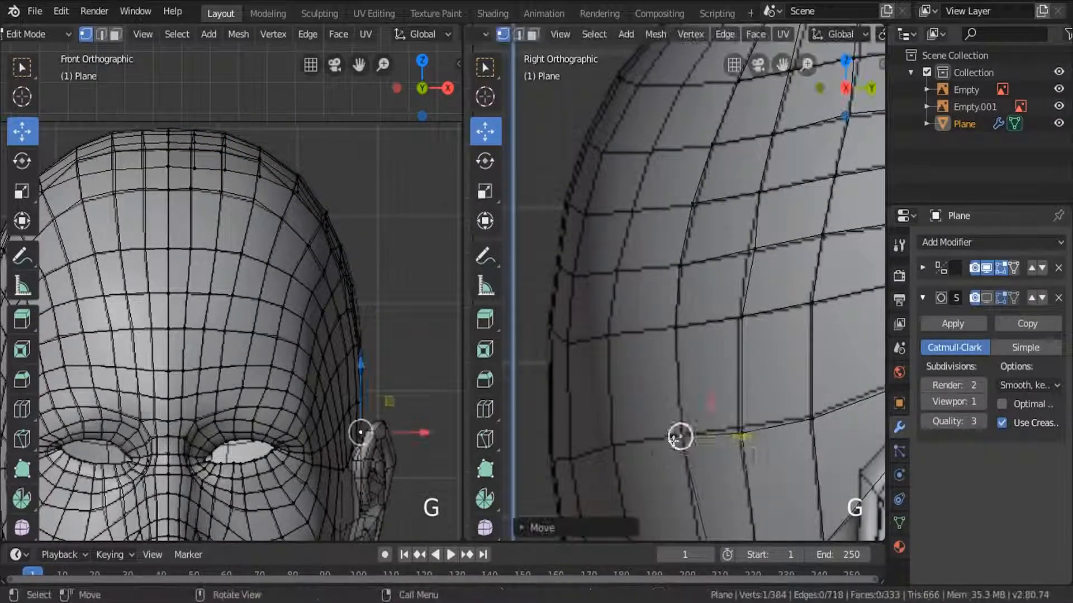
{"action": "left_click", "coordinate": [755, 367]}
{"action": "left_click", "coordinate": [700, 354]}
{"action": "key", "text": "g"}
{"action": "left_click", "coordinate": [687, 332]}
{"action": "scroll", "coordinate": [696, 313], "scroll_direction": "down", "scroll_amount": 5}
{"action": "key", "text": "a"}
{"action": "scroll", "coordinate": [755, 305], "scroll_direction": "down", "scroll_amount": 4}
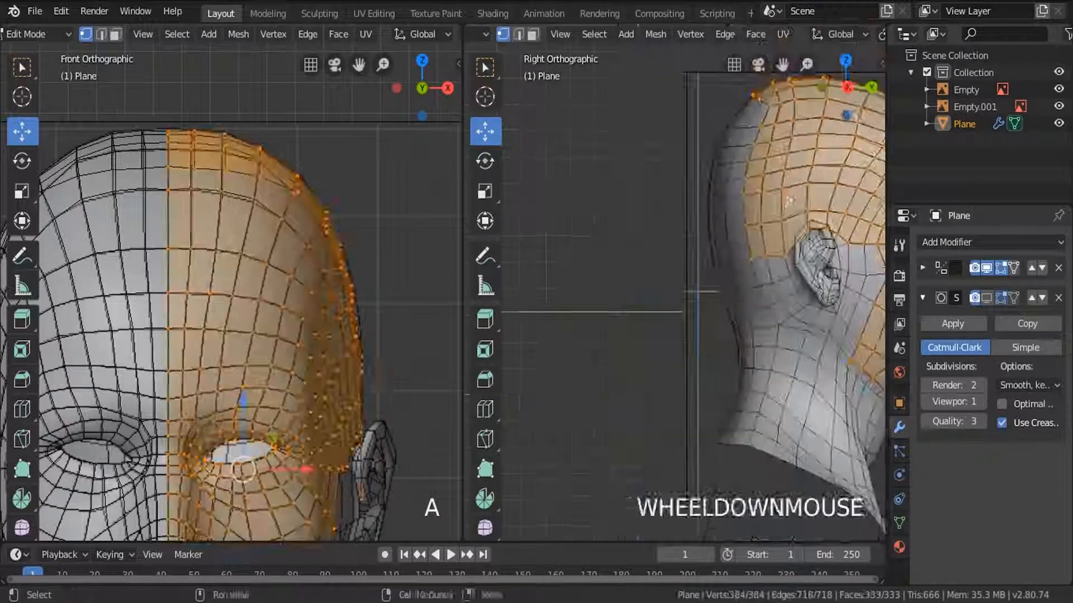
Extrude the jaw's border edge below the earlobe toward the ear and align the new edge in the front view.
{"action": "middle_click_drag", "start_coordinate": [761, 307], "coordinate": [598, 292], "text": "shift"}
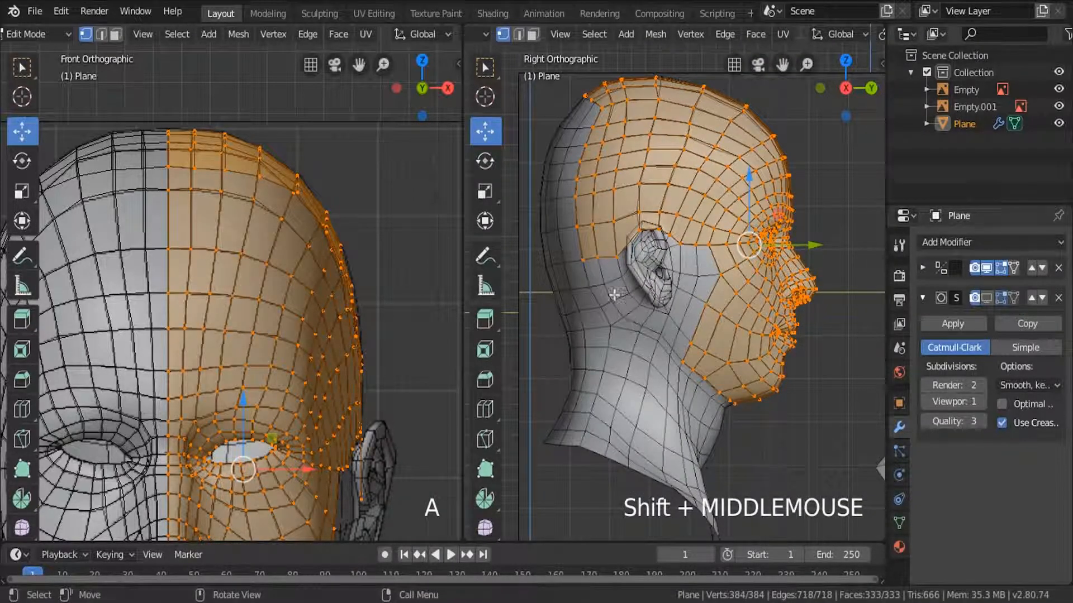
{"action": "middle_click_drag", "start_coordinate": [348, 414], "coordinate": [332, 132], "text": "shift"}
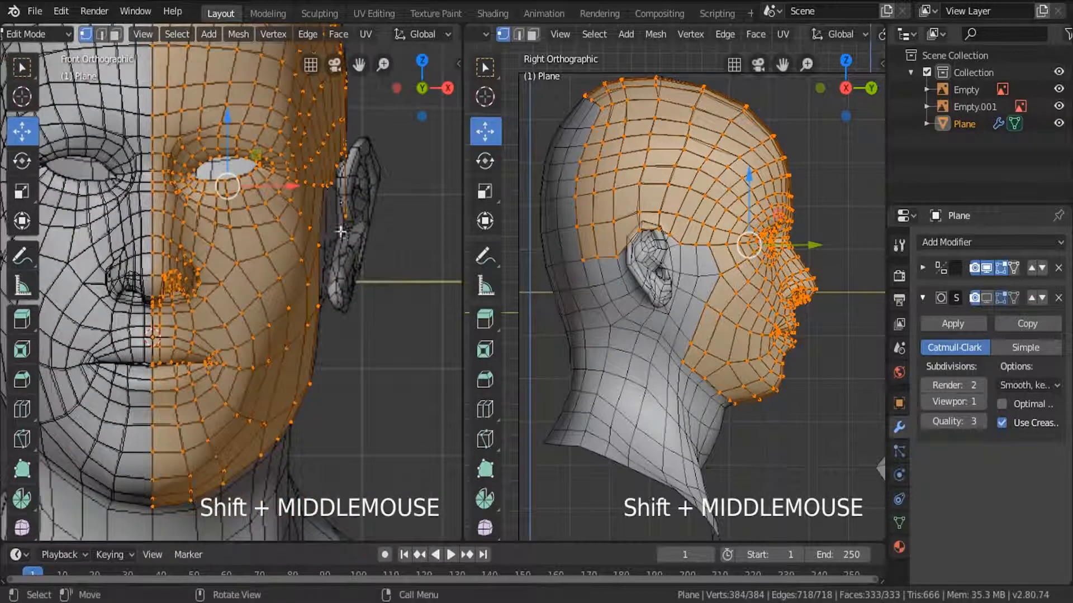
{"action": "scroll", "coordinate": [340, 226], "scroll_direction": "up", "scroll_amount": 4}
{"action": "middle_click_drag", "start_coordinate": [350, 216], "coordinate": [321, 245], "text": "shift"}
{"action": "scroll", "coordinate": [616, 303], "scroll_direction": "up", "scroll_amount": 4}
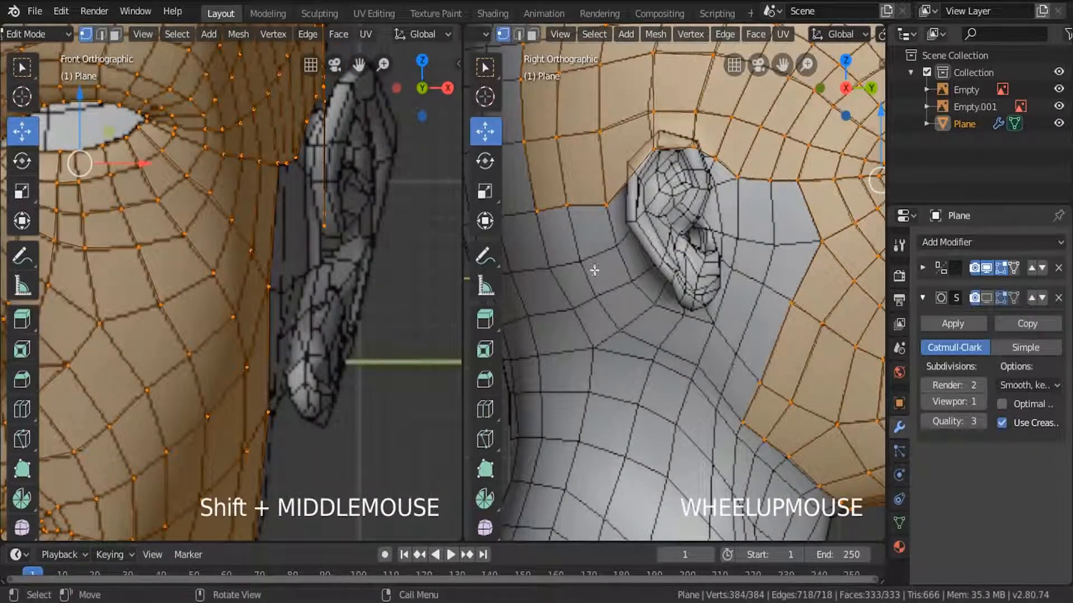
{"action": "left_click", "coordinate": [518, 35]}
{"action": "left_click", "coordinate": [752, 398]}
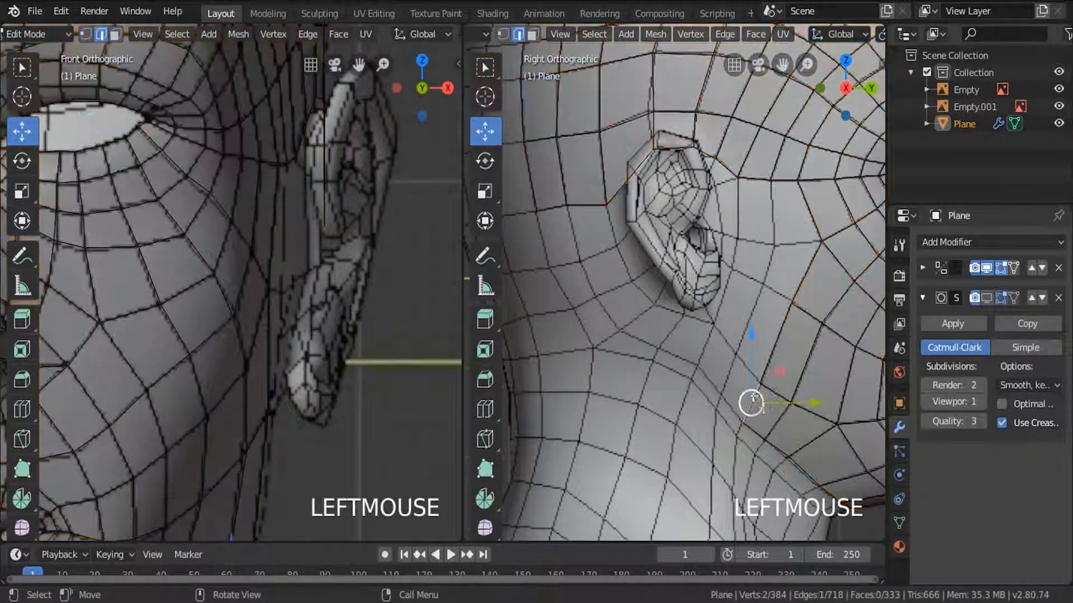
{"action": "key", "text": "e"}
{"action": "left_click", "coordinate": [766, 388]}
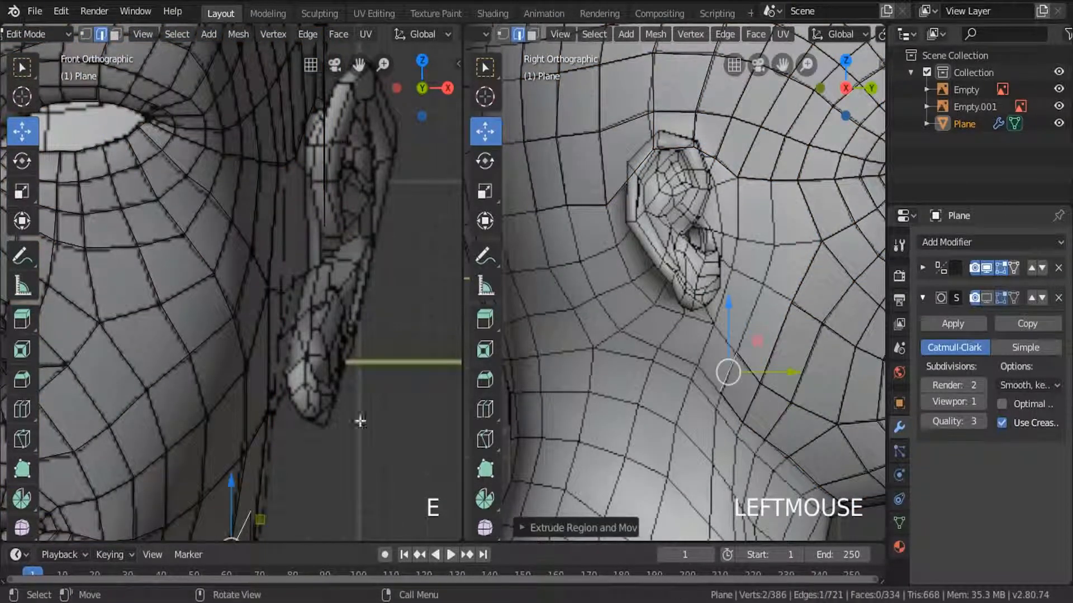
{"action": "middle_click_drag", "start_coordinate": [336, 463], "coordinate": [323, 276], "text": "shift"}
{"action": "scroll", "coordinate": [271, 400], "scroll_direction": "up", "scroll_amount": 3}
{"action": "left_click_drag", "start_coordinate": [271, 400], "coordinate": [210, 409]}
Extrude the edge twice more beneath the earlobe, aligning it in the front view and rotating the newest edge to the reference.
{"action": "key", "text": "e"}
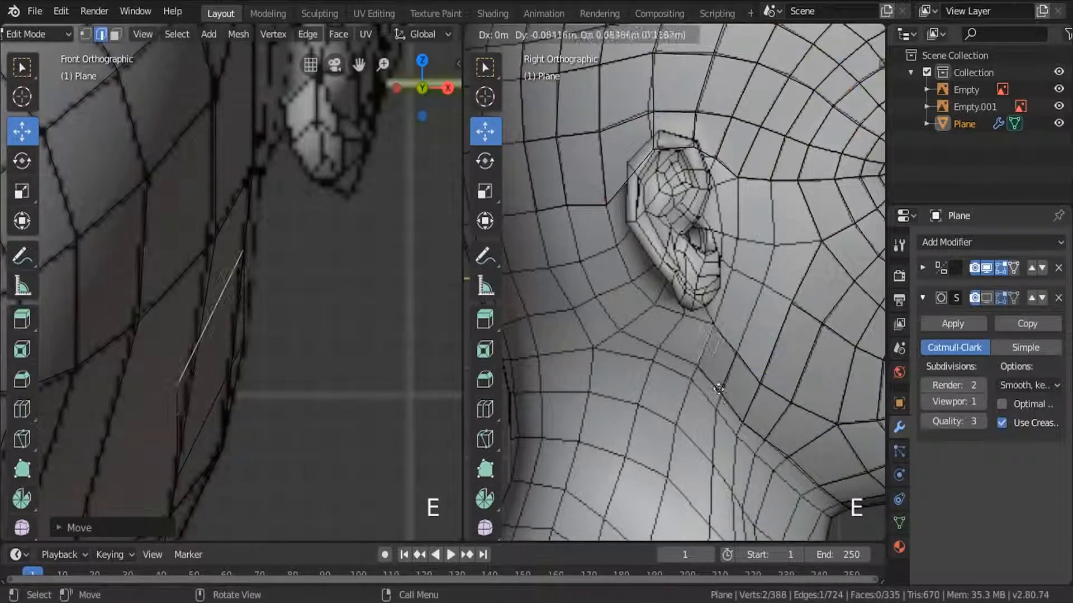
{"action": "left_click", "coordinate": [719, 389]}
{"action": "left_click_drag", "start_coordinate": [276, 309], "coordinate": [289, 311]}
{"action": "key", "text": "e"}
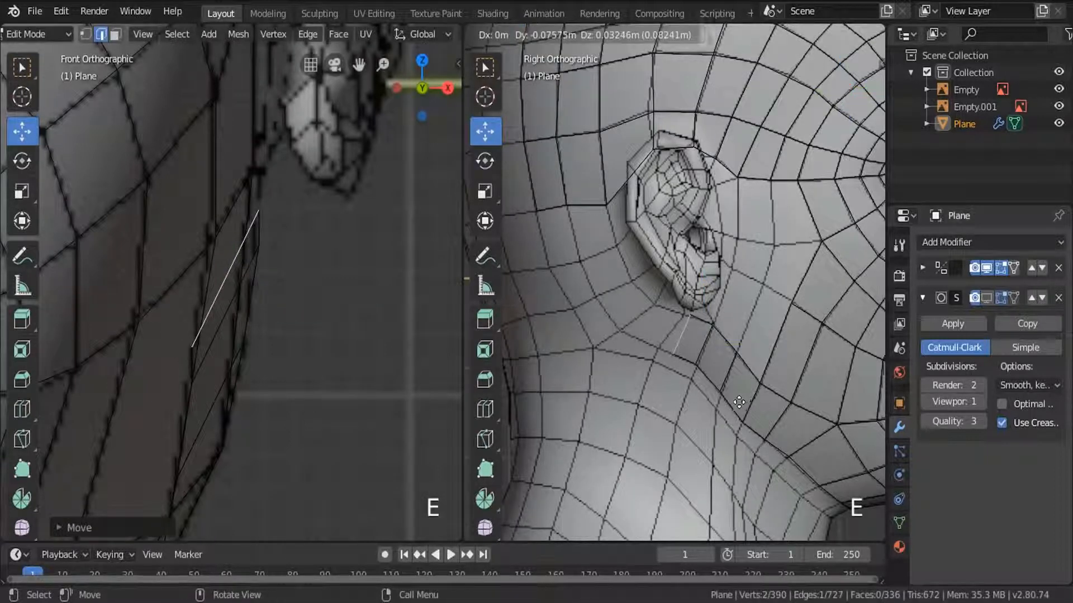
{"action": "left_click", "coordinate": [730, 403]}
{"action": "key", "text": "r"}
{"action": "left_click", "coordinate": [727, 426]}
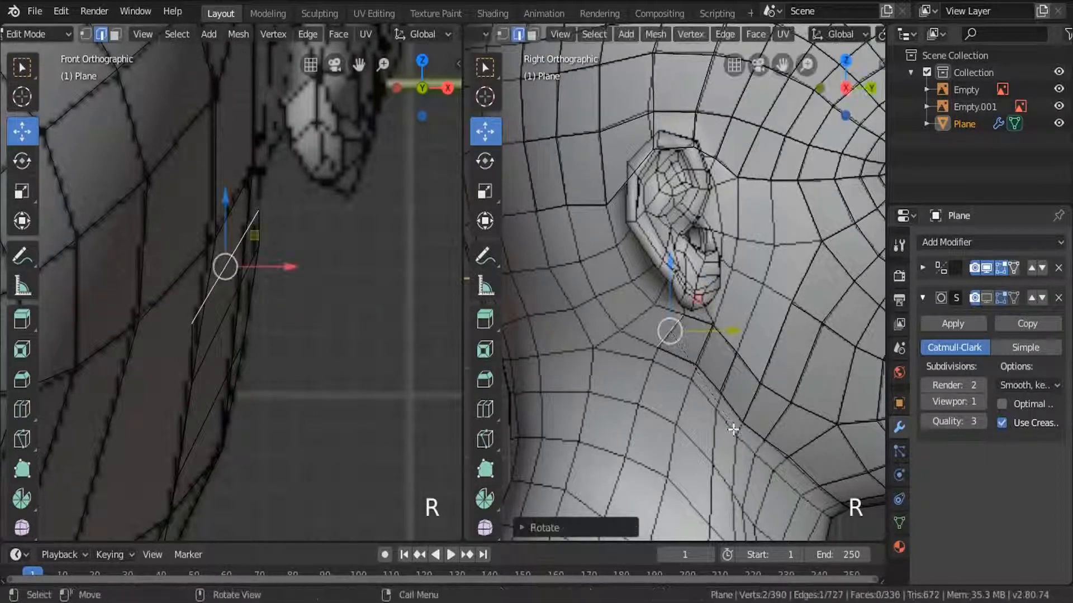
Extrude three more segments up behind the ear, rotating edges to follow the reference loop.
{"action": "key", "text": "e"}
{"action": "left_click", "coordinate": [702, 418]}
{"action": "key", "text": "r"}
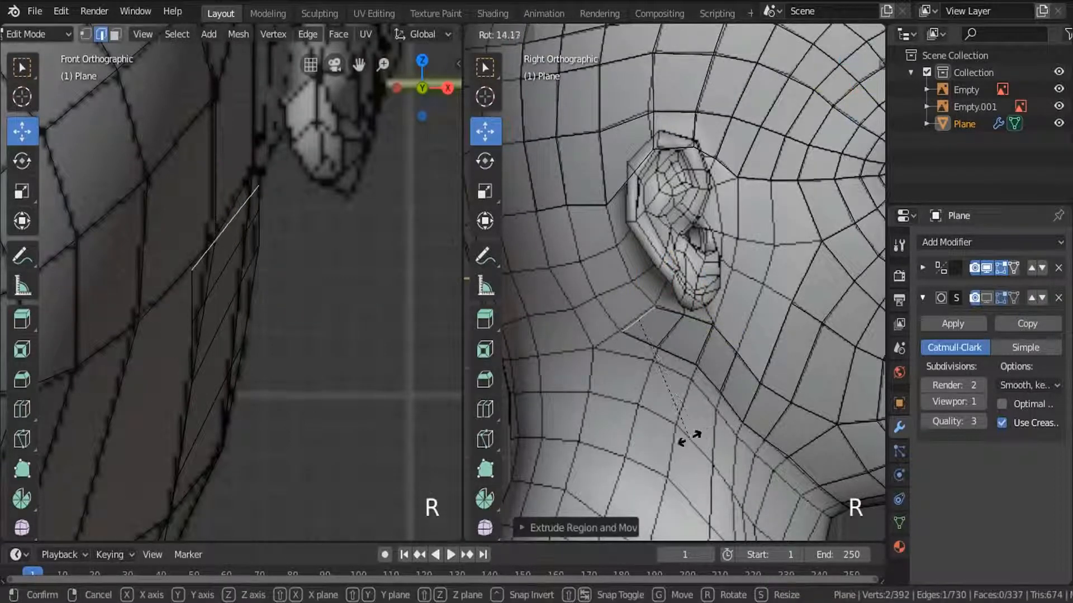
{"action": "left_click", "coordinate": [689, 438]}
{"action": "key", "text": "e"}
{"action": "left_click", "coordinate": [664, 407]}
{"action": "key", "text": "e"}
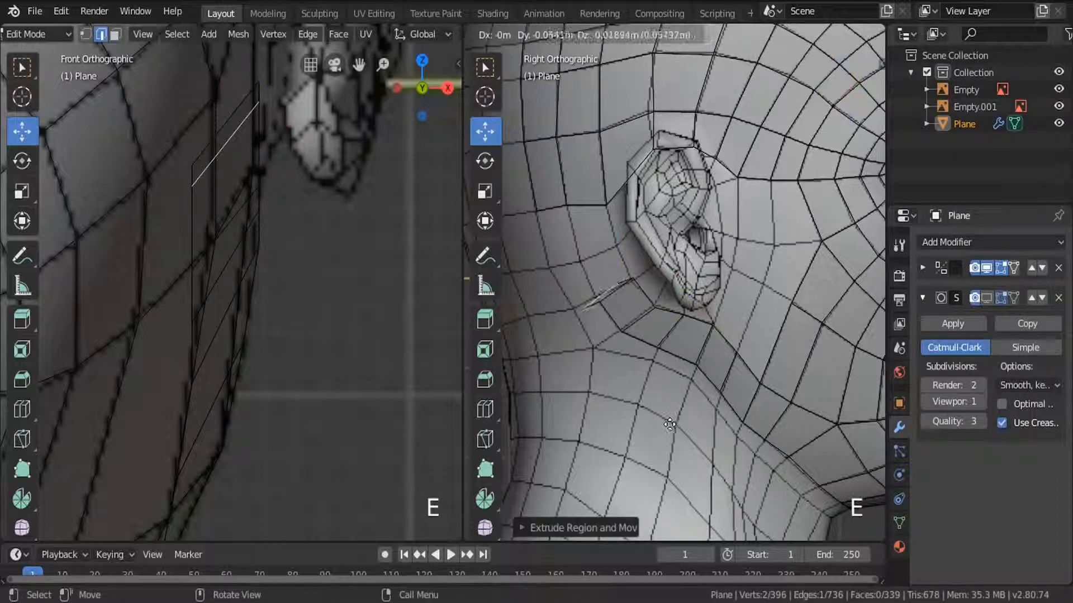
{"action": "left_click", "coordinate": [662, 394]}
{"action": "key", "text": "r"}
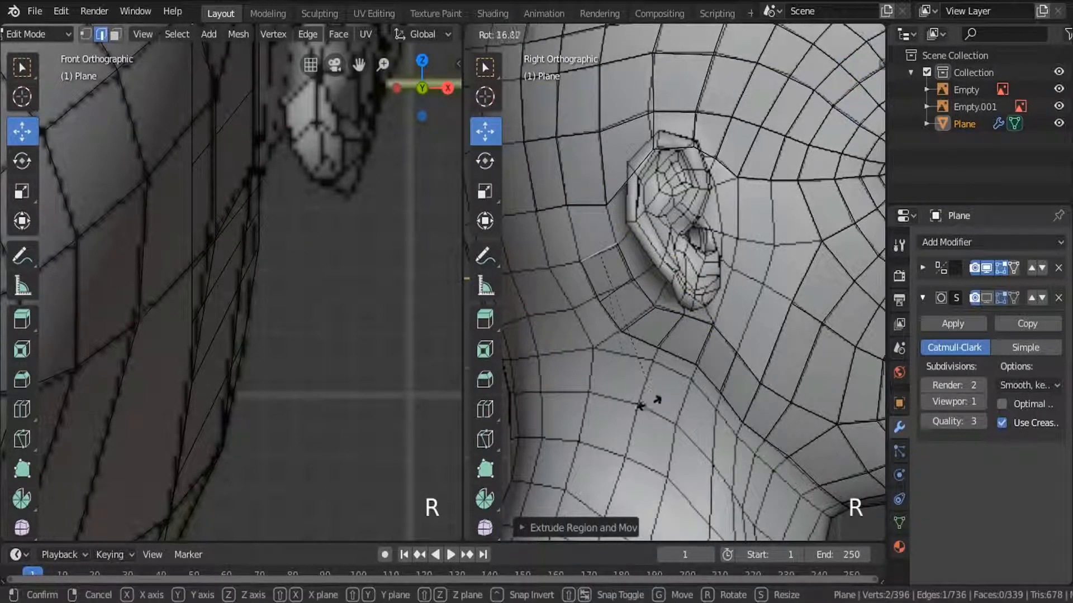
{"action": "left_click", "coordinate": [643, 405]}
{"action": "key", "text": "e"}
{"action": "left_click", "coordinate": [623, 373]}
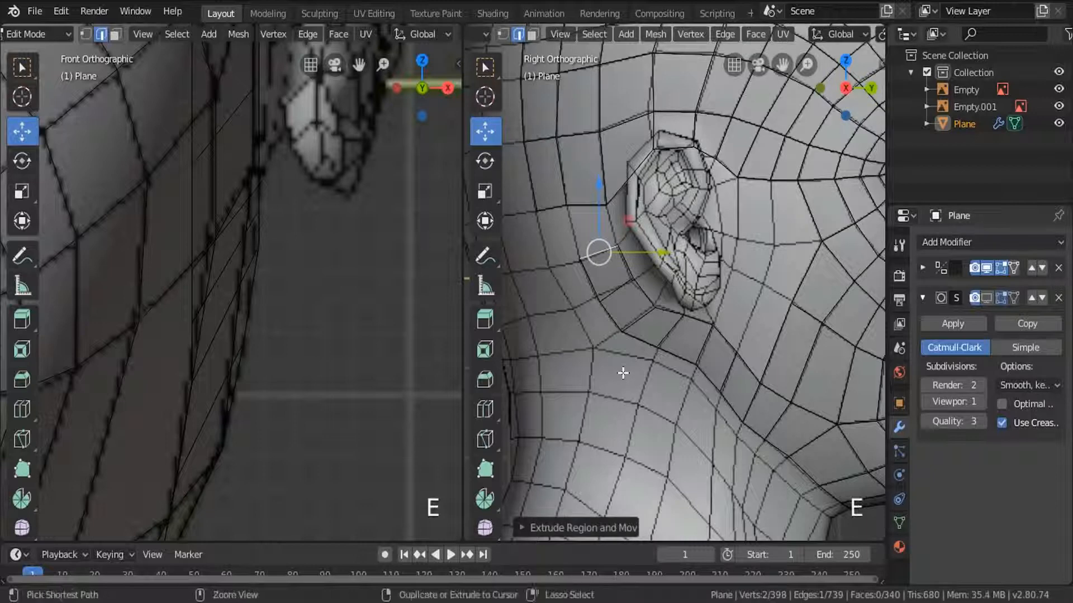
{"action": "key", "text": "ctrl+z"}
Fill a face joining the strip behind the ear to the head's border row, and rotate a strip edge behind the earlobe.
{"action": "left_click", "coordinate": [588, 204]}
{"action": "left_click", "coordinate": [598, 252], "text": "shift"}
{"action": "key", "text": "f"}
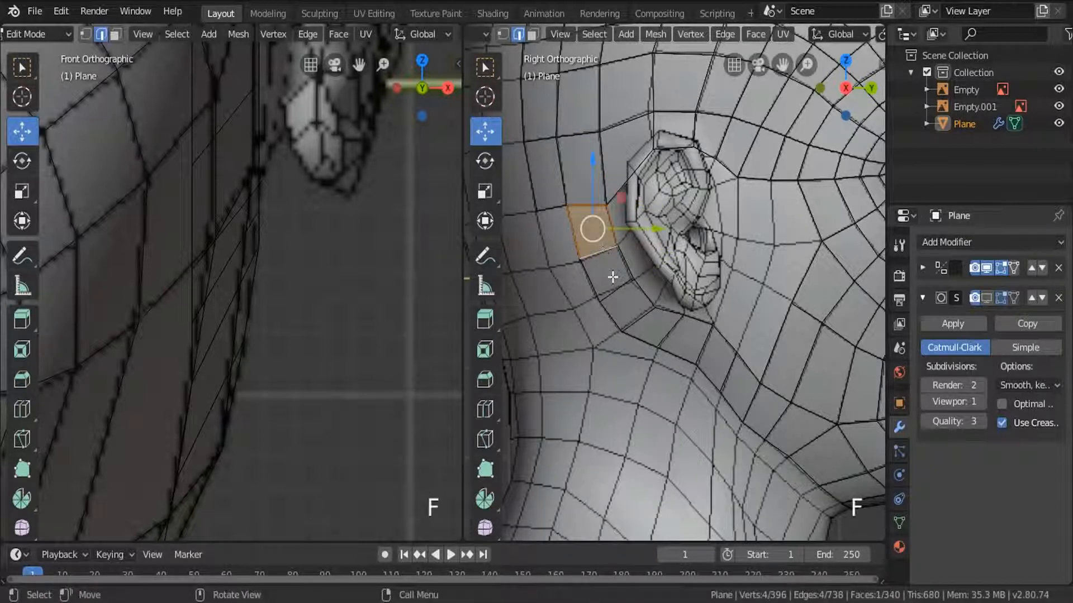
{"action": "scroll", "coordinate": [613, 277], "scroll_direction": "down", "scroll_amount": 3}
{"action": "left_click", "coordinate": [613, 262]}
{"action": "key", "text": "r"}
{"action": "left_click", "coordinate": [657, 356]}
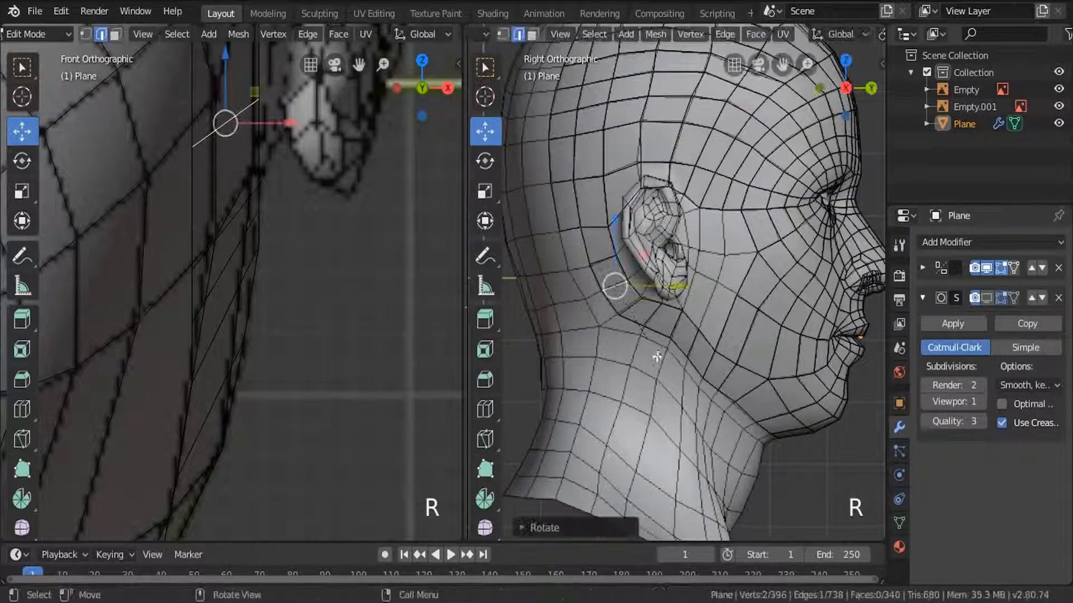
Move the strip's outer edges behind the ear sideways to match the reference in the front view.
{"action": "scroll", "coordinate": [721, 285], "scroll_direction": "up", "scroll_amount": 3}
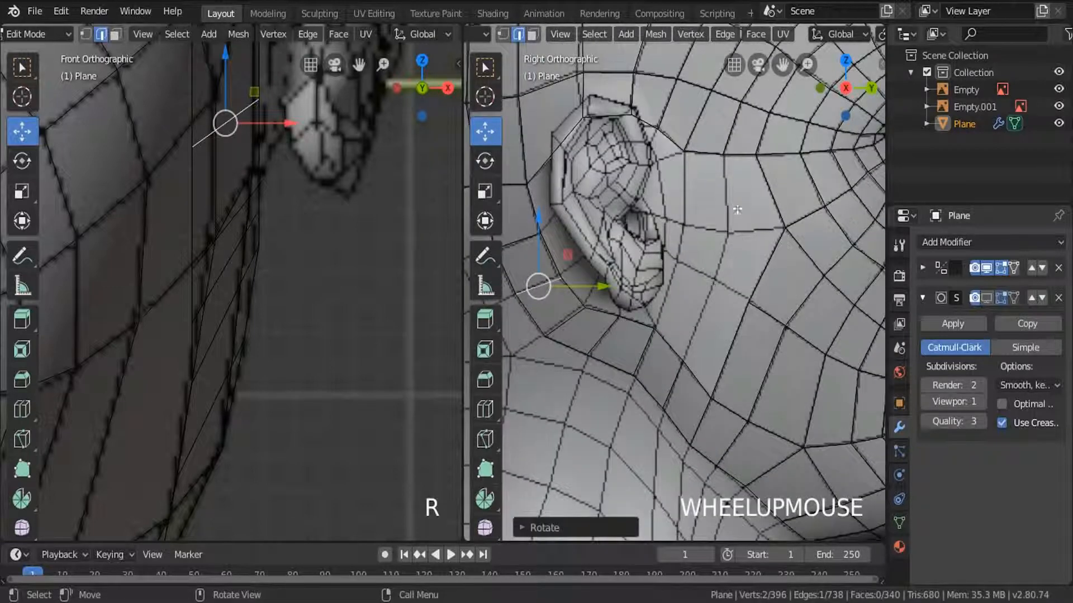
{"action": "left_click", "coordinate": [740, 156]}
{"action": "scroll", "coordinate": [241, 271], "scroll_direction": "down", "scroll_amount": 4}
{"action": "scroll", "coordinate": [236, 270], "scroll_direction": "up", "scroll_amount": 4}
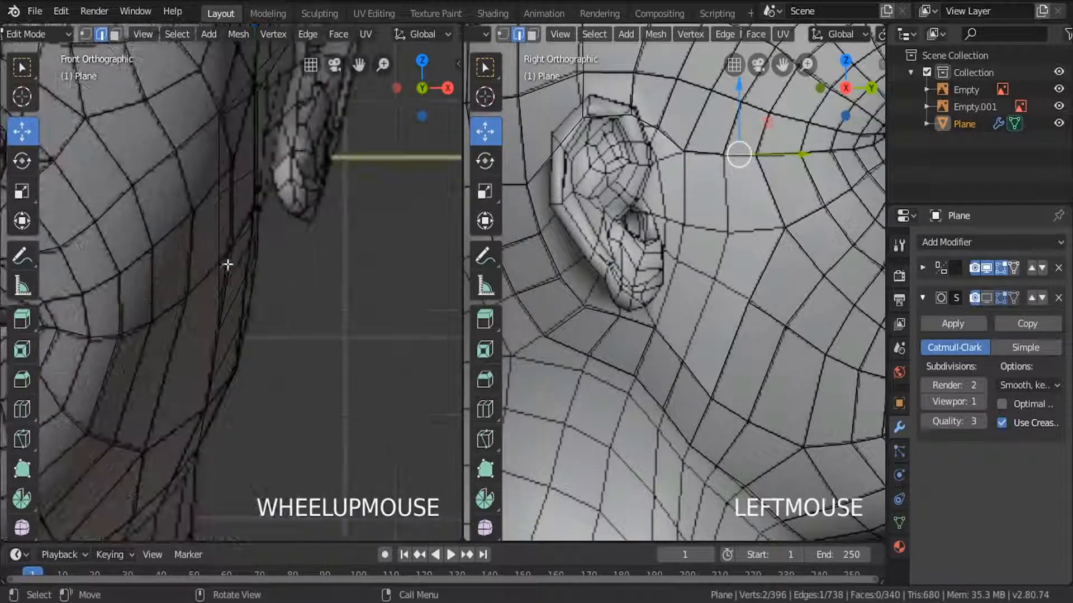
{"action": "left_click", "coordinate": [210, 239]}
{"action": "middle_click_drag", "start_coordinate": [558, 321], "coordinate": [698, 347], "text": "shift"}
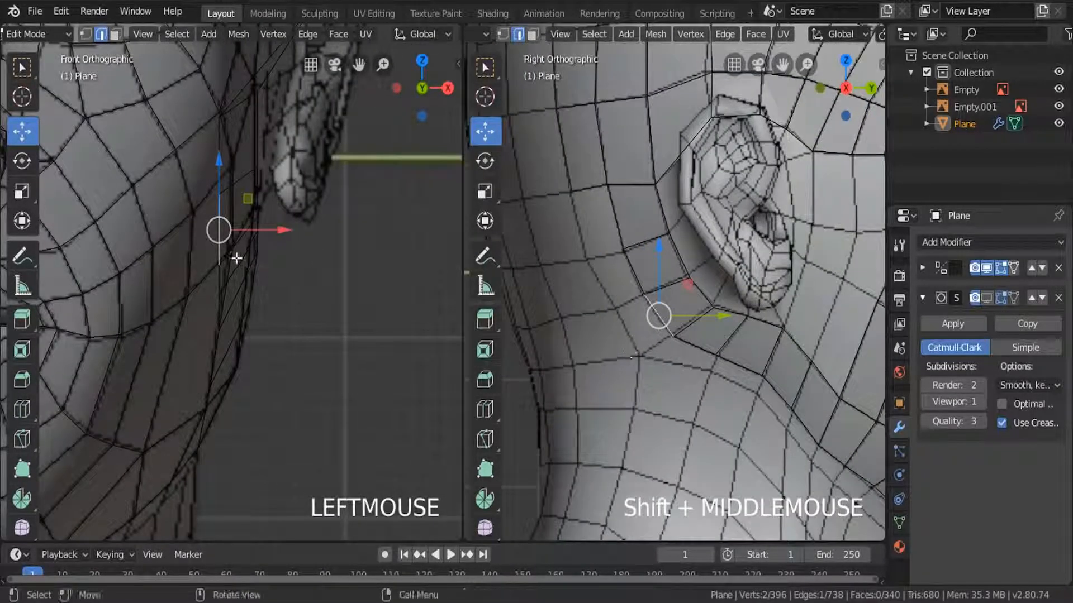
{"action": "left_click_drag", "start_coordinate": [281, 230], "coordinate": [289, 235]}
{"action": "left_click", "coordinate": [614, 220]}
{"action": "middle_click_drag", "start_coordinate": [294, 232], "coordinate": [303, 154], "text": "shift"}
{"action": "mouse_move", "coordinate": [299, 186]}
{"action": "left_mouse_down"}
{"action": "mouse_move", "coordinate": [313, 196]}
{"action": "mouse_move", "coordinate": [306, 203]}
{"action": "left_mouse_up"}
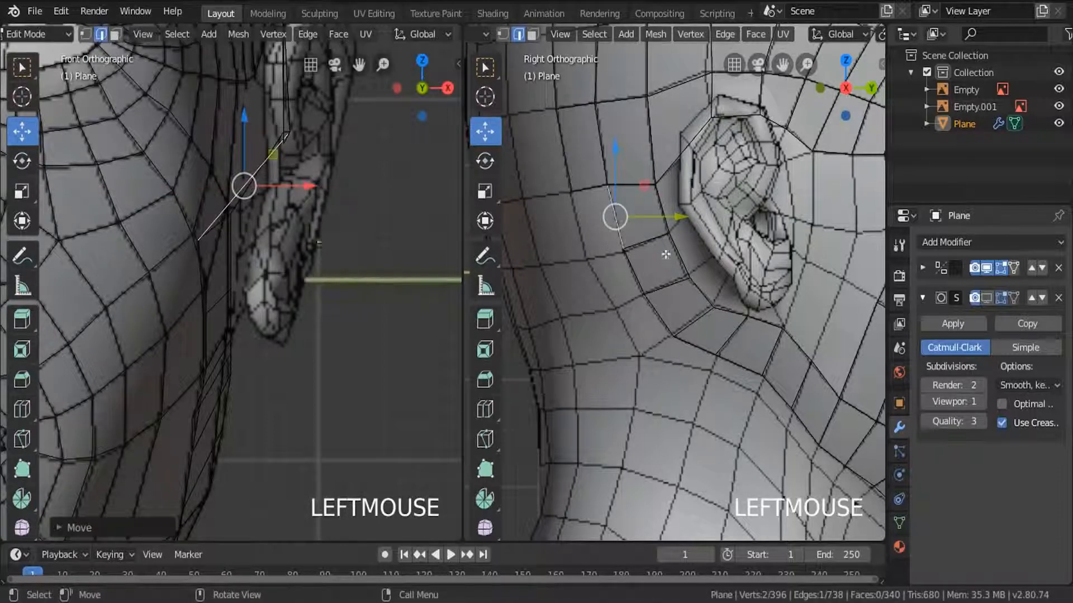
Examine the head mesh in solid shading from a perspective angle and return to the right side view in Edit Mode.
{"action": "middle_click_drag", "start_coordinate": [665, 255], "coordinate": [596, 316], "text": "shift"}
{"action": "key", "text": "a"}
{"action": "key", "text": "a"}
{"action": "scroll", "coordinate": [637, 283], "scroll_direction": "down", "scroll_amount": 5}
{"action": "mouse_move", "coordinate": [640, 285]}
{"action": "middle_mouse_down"}
{"action": "mouse_move", "coordinate": [756, 317]}
{"action": "mouse_move", "coordinate": [670, 321]}
{"action": "mouse_move", "coordinate": [679, 357]}
{"action": "mouse_move", "coordinate": [659, 332]}
{"action": "mouse_move", "coordinate": [676, 353]}
{"action": "mouse_move", "coordinate": [552, 351]}
{"action": "mouse_move", "coordinate": [630, 319]}
{"action": "mouse_move", "coordinate": [679, 357]}
{"action": "middle_mouse_up"}
{"action": "key", "text": "z"}
{"action": "left_click", "coordinate": [809, 325]}
{"action": "key", "text": "Tab"}
{"action": "key", "text": "KP_Decimal"}
{"action": "scroll", "coordinate": [551, 351], "scroll_direction": "down", "scroll_amount": 2}
{"action": "key", "text": "Tab"}
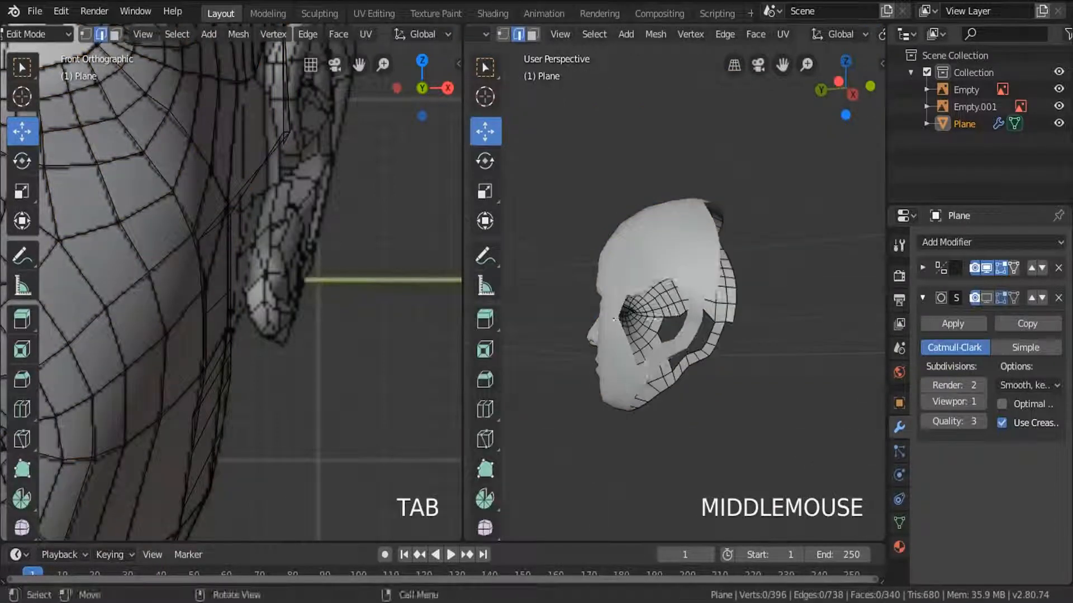
{"action": "key", "text": "KP_3"}
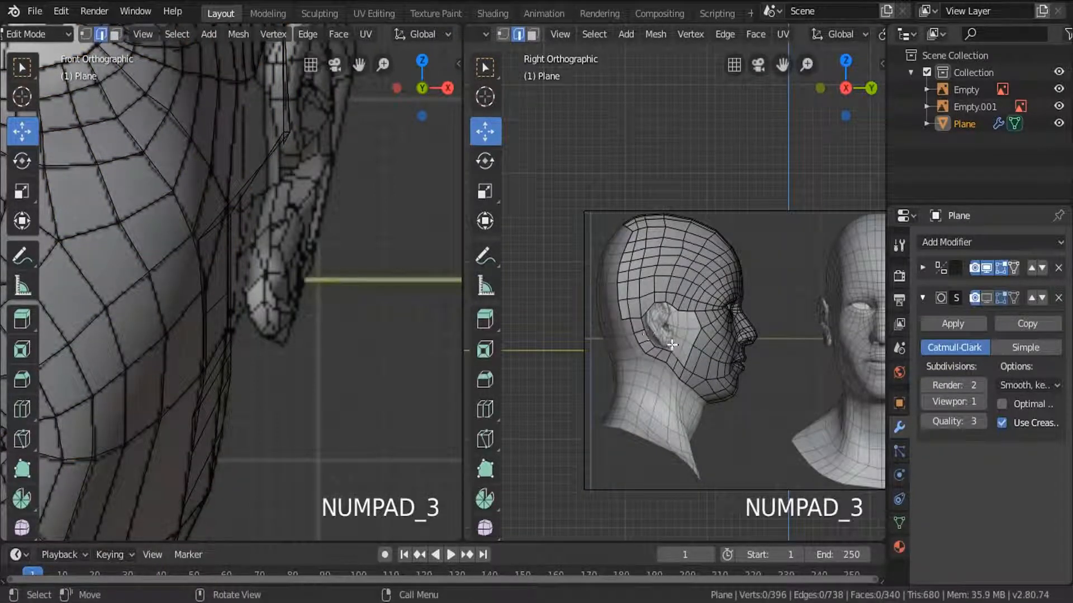
Extrude the cheek's border edge in front of the ear toward the earlobe in the side view.
{"action": "scroll", "coordinate": [672, 344], "scroll_direction": "up", "scroll_amount": 5}
{"action": "left_click", "coordinate": [717, 269]}
{"action": "scroll", "coordinate": [721, 296], "scroll_direction": "up", "scroll_amount": 4}
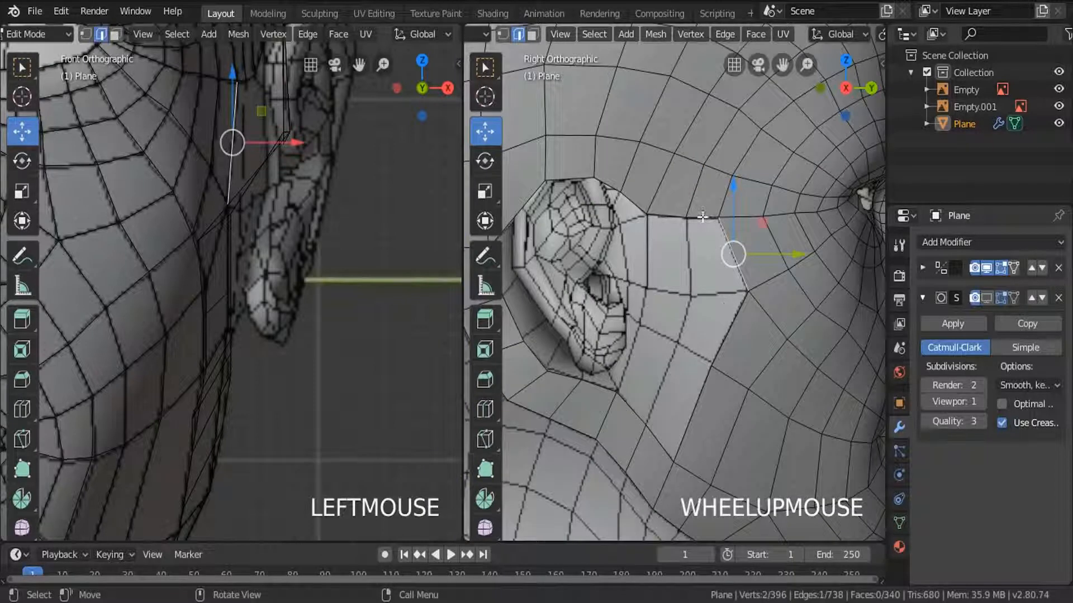
{"action": "left_click", "coordinate": [703, 217]}
{"action": "left_click", "coordinate": [726, 326]}
{"action": "key", "text": "e"}
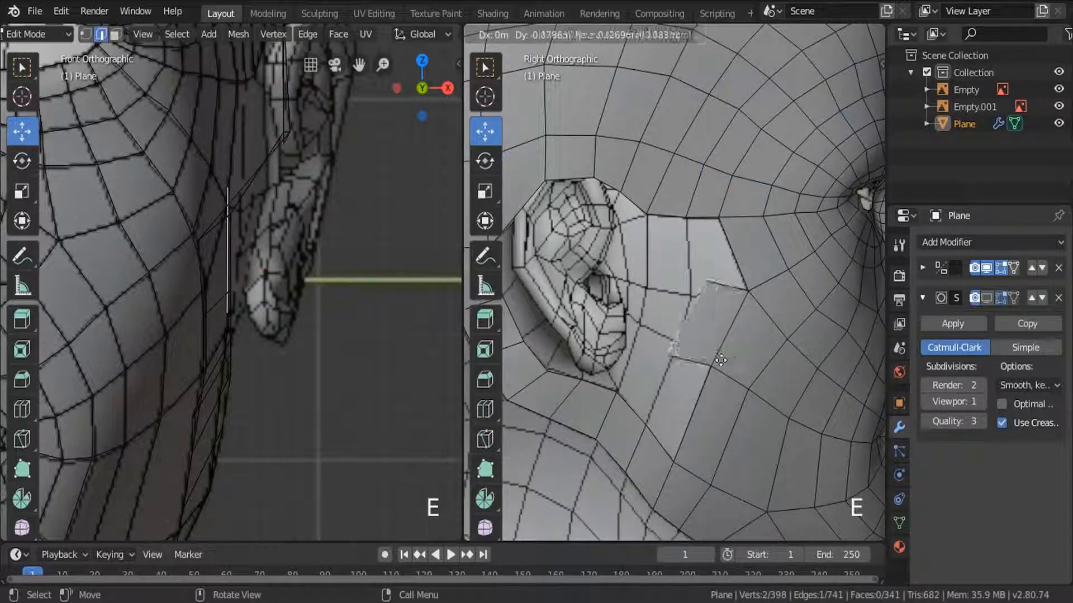
{"action": "left_click", "coordinate": [721, 360]}
Scale, rotate and move the extruded cheek edge onto the reference, and shift it outward in the front view.
{"action": "key", "text": "s"}
{"action": "left_click", "coordinate": [752, 383]}
{"action": "key", "text": "r"}
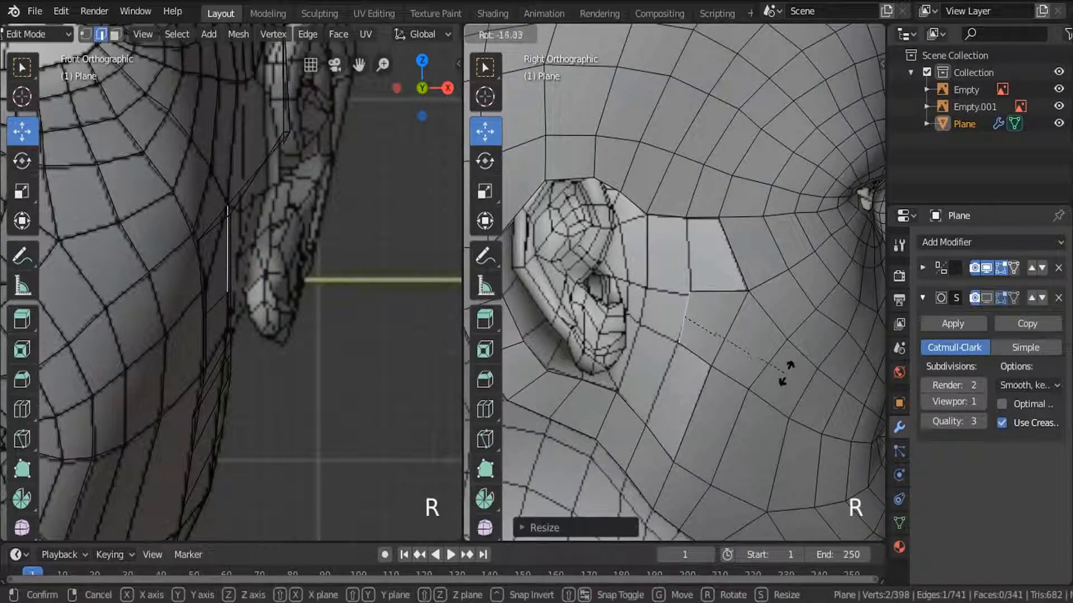
{"action": "left_click", "coordinate": [785, 373]}
{"action": "key", "text": "g"}
{"action": "left_click", "coordinate": [783, 389]}
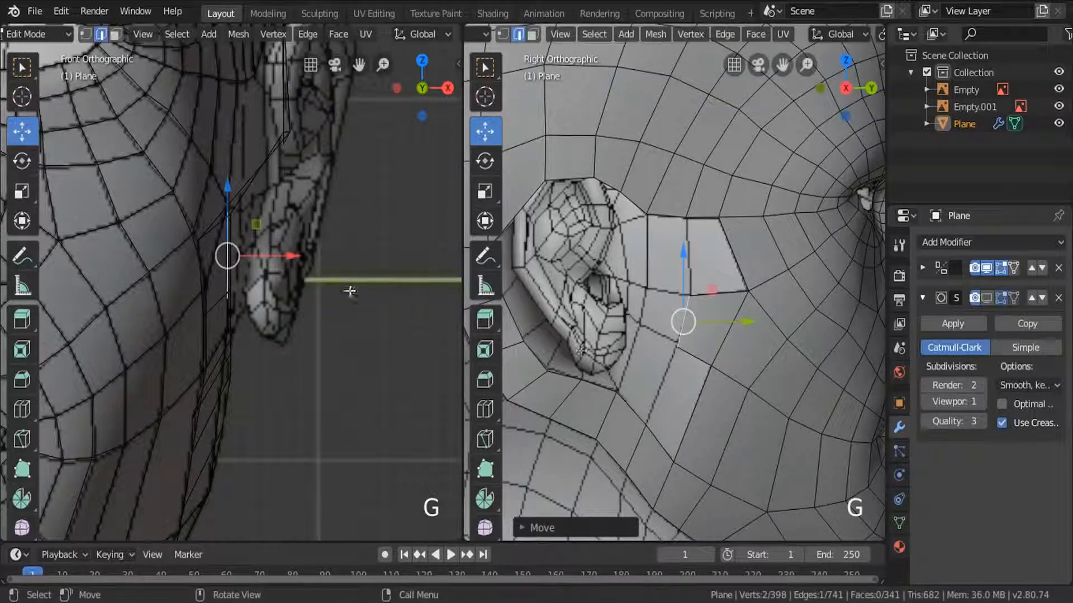
{"action": "left_click_drag", "start_coordinate": [275, 256], "coordinate": [286, 257]}
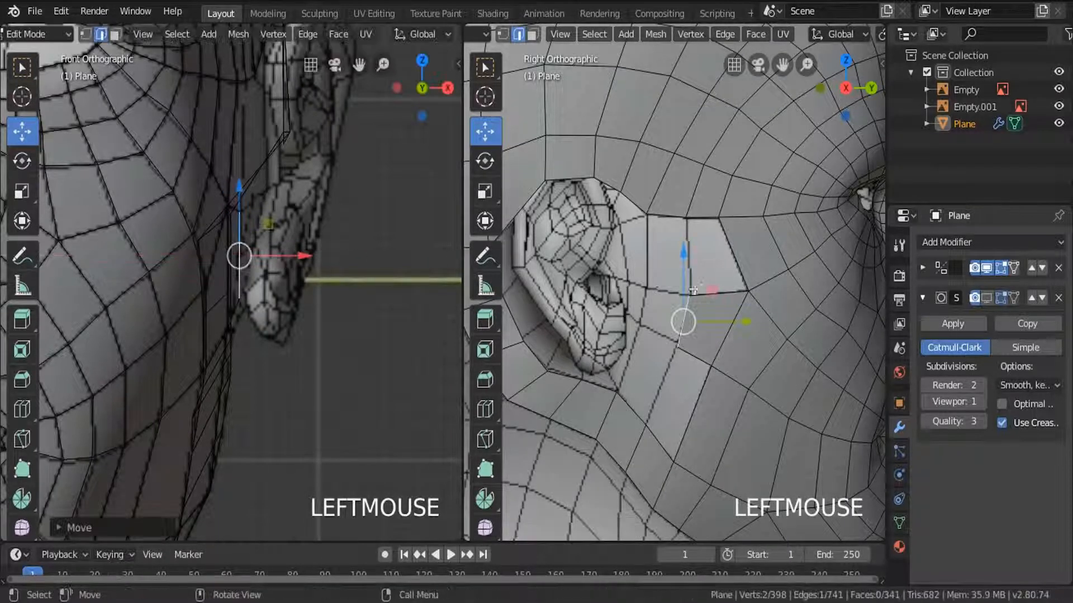
Fill the faces above and below the new cheek face in front of the ear, and clear the selection.
{"action": "scroll", "coordinate": [700, 225], "scroll_direction": "up", "scroll_amount": 4}
{"action": "left_click", "coordinate": [723, 334], "text": "shift"}
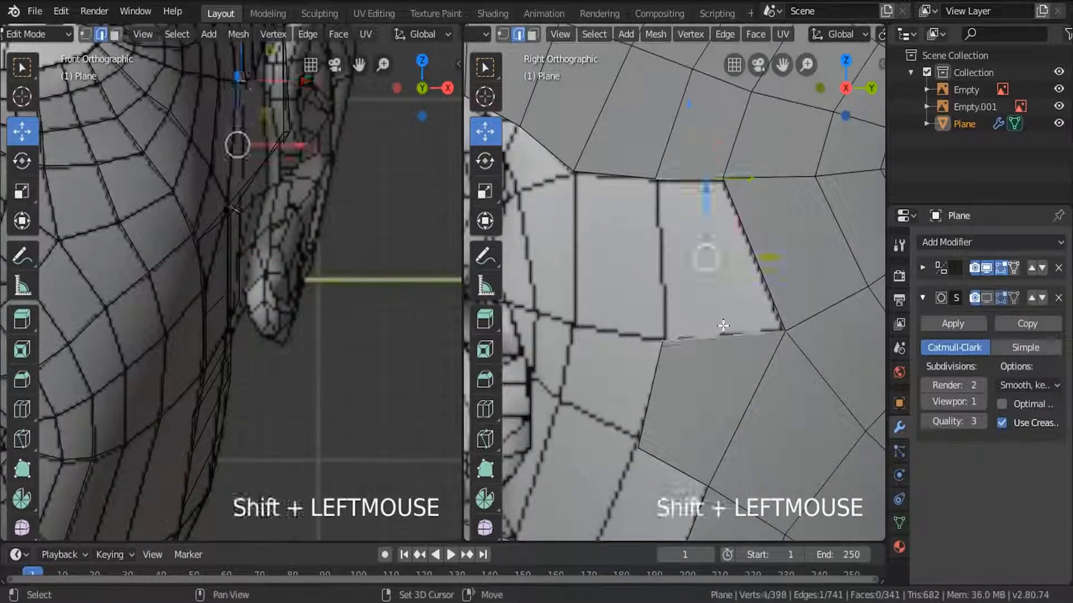
{"action": "key", "text": "f"}
{"action": "scroll", "coordinate": [728, 299], "scroll_direction": "down", "scroll_amount": 4}
{"action": "left_click", "coordinate": [706, 366]}
{"action": "left_click", "coordinate": [663, 447], "text": "shift"}
{"action": "key", "text": "f"}
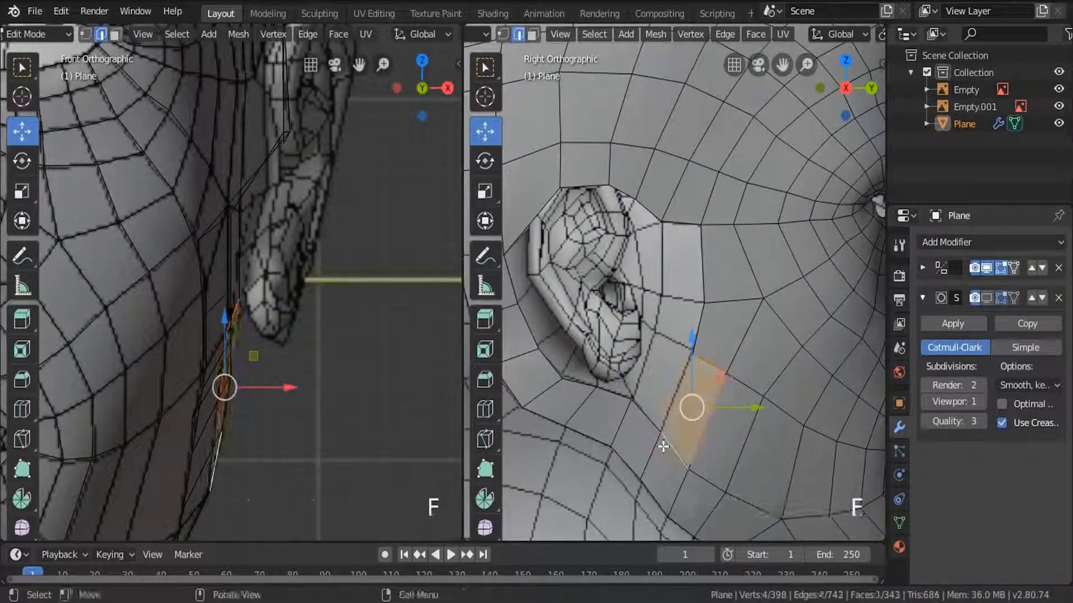
{"action": "key", "text": "alt+a"}
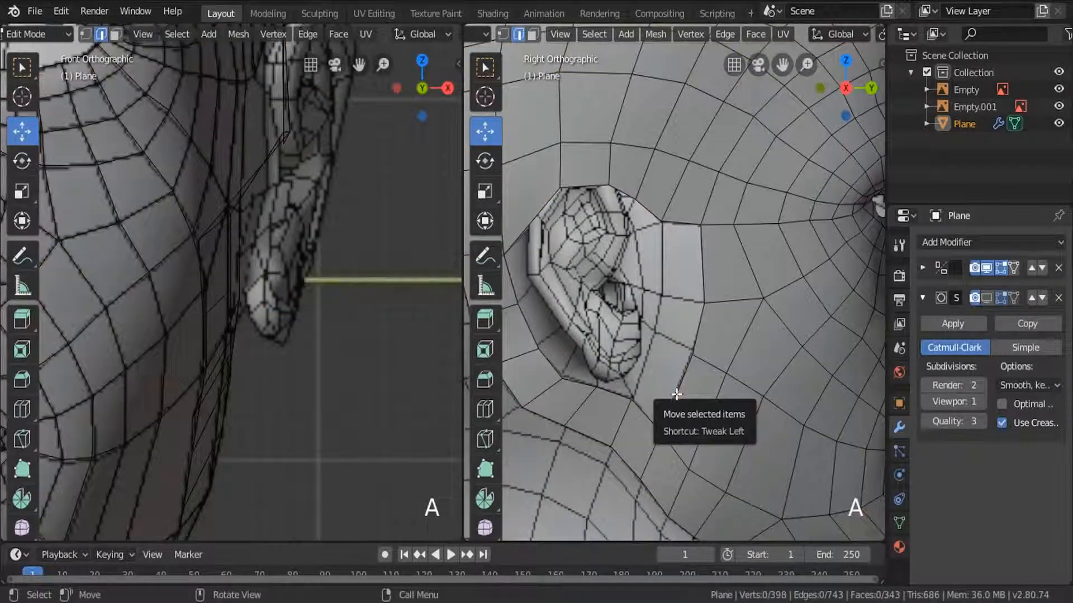
Extrude the three connected border edges on the cheek in front of the ear toward the ear in the side view.
{"action": "left_click", "coordinate": [702, 259]}
{"action": "left_click", "coordinate": [696, 292], "text": "shift"}
{"action": "left_click", "coordinate": [689, 325], "text": "shift"}
{"action": "key", "text": "e"}
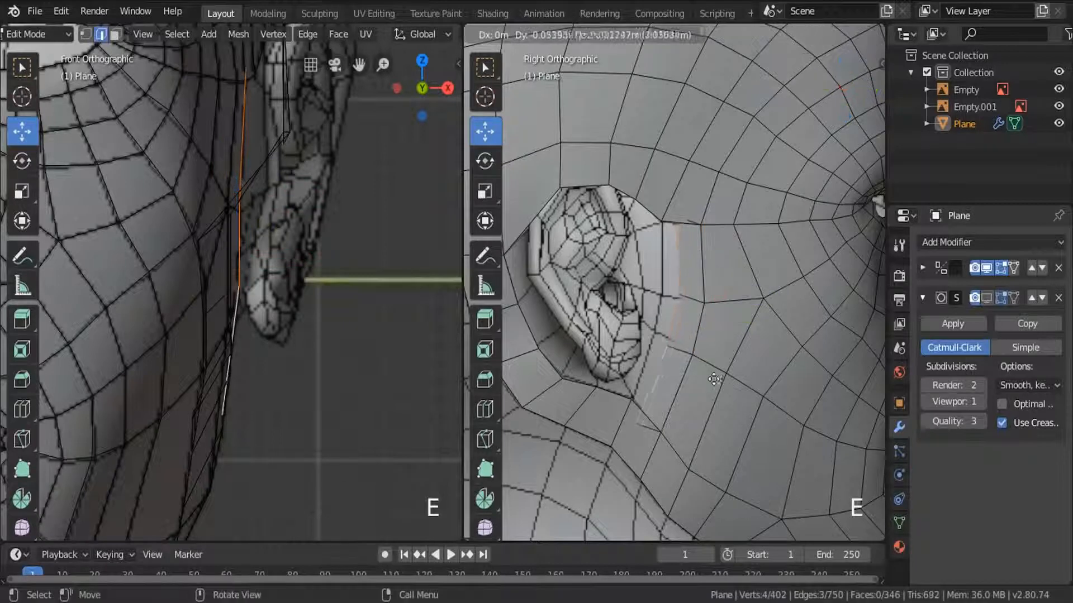
{"action": "left_click", "coordinate": [704, 380]}
Scale down the extruded cheek edges and reposition them close to the ear's front outline.
{"action": "key", "text": "s"}
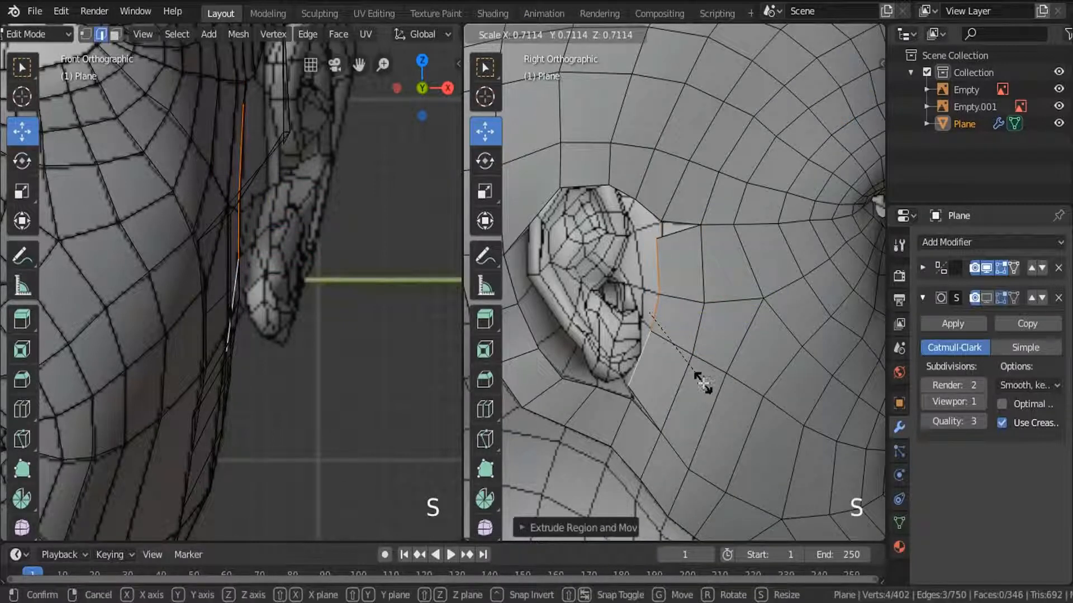
{"action": "left_click", "coordinate": [703, 383]}
{"action": "scroll", "coordinate": [693, 347], "scroll_direction": "up", "scroll_amount": 2}
{"action": "left_click_drag", "start_coordinate": [705, 336], "coordinate": [711, 335]}
{"action": "left_click_drag", "start_coordinate": [656, 277], "coordinate": [656, 280]}
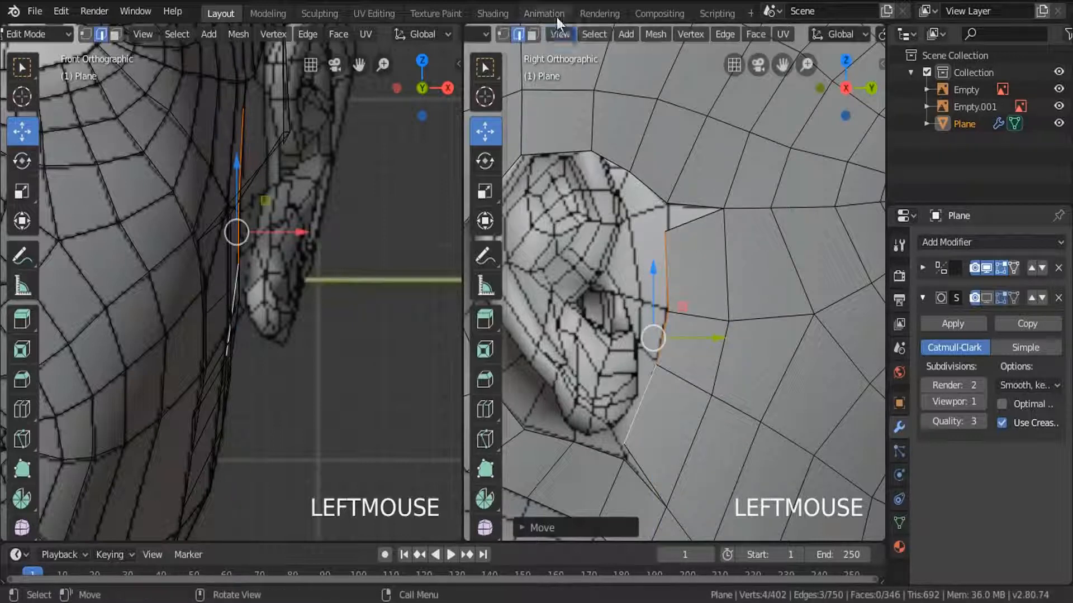
With snapping on, move the upper and lower end vertices of the extruded cheek strip onto the adjacent border vertices.
{"action": "left_click", "coordinate": [504, 34]}
{"action": "left_click", "coordinate": [663, 234]}
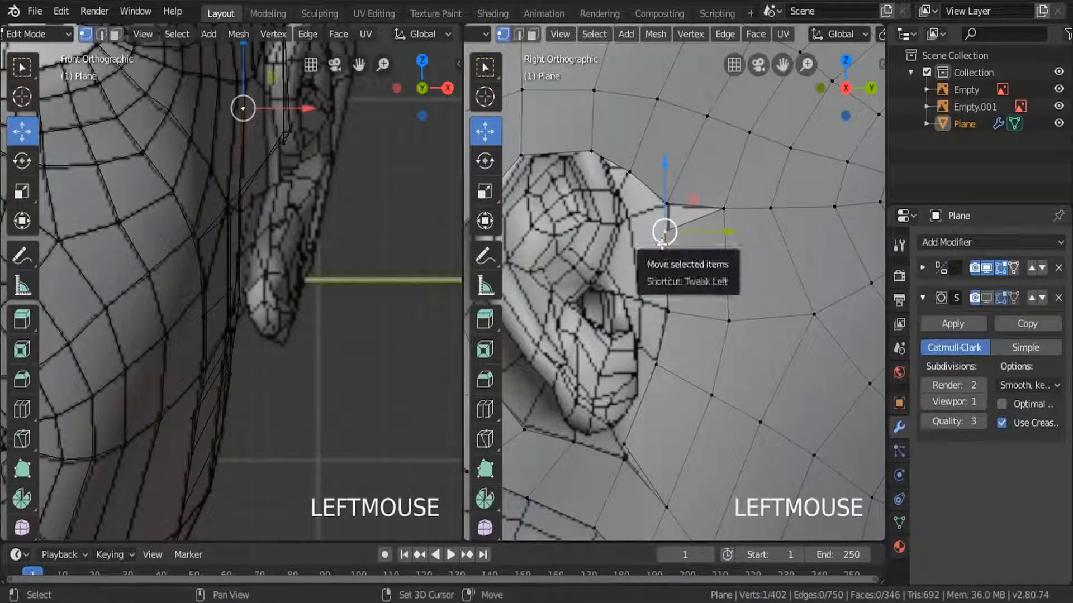
{"action": "key", "text": "shift+Tab"}
{"action": "left_click_drag", "start_coordinate": [664, 231], "coordinate": [667, 203]}
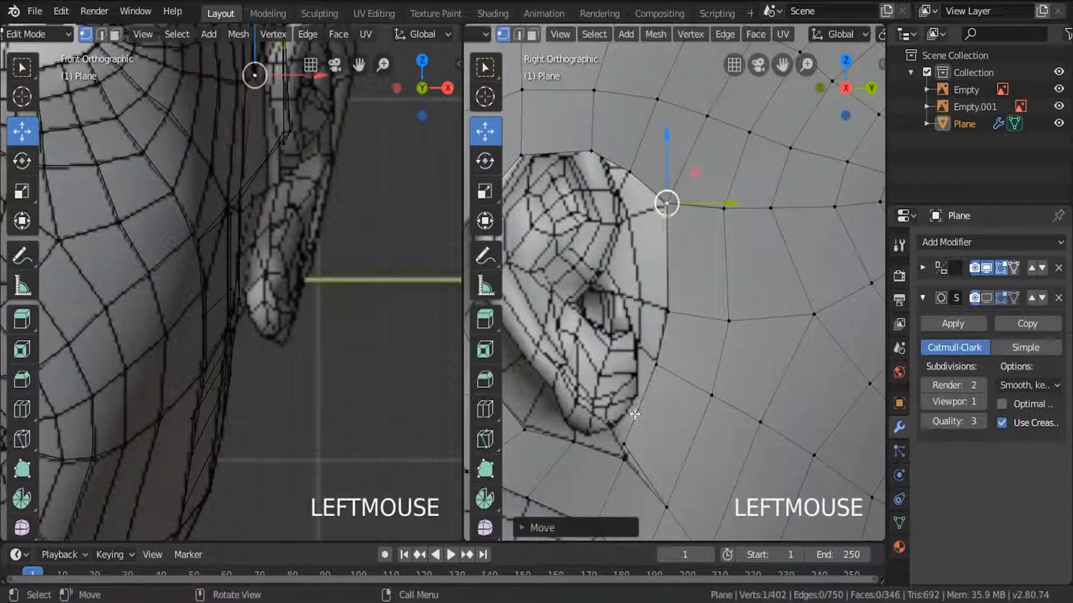
{"action": "left_click", "coordinate": [622, 441]}
{"action": "left_click_drag", "start_coordinate": [622, 441], "coordinate": [623, 460]}
Merge all of the mesh's overlapping vertices by distance and clear the selection.
{"action": "key", "text": "a"}
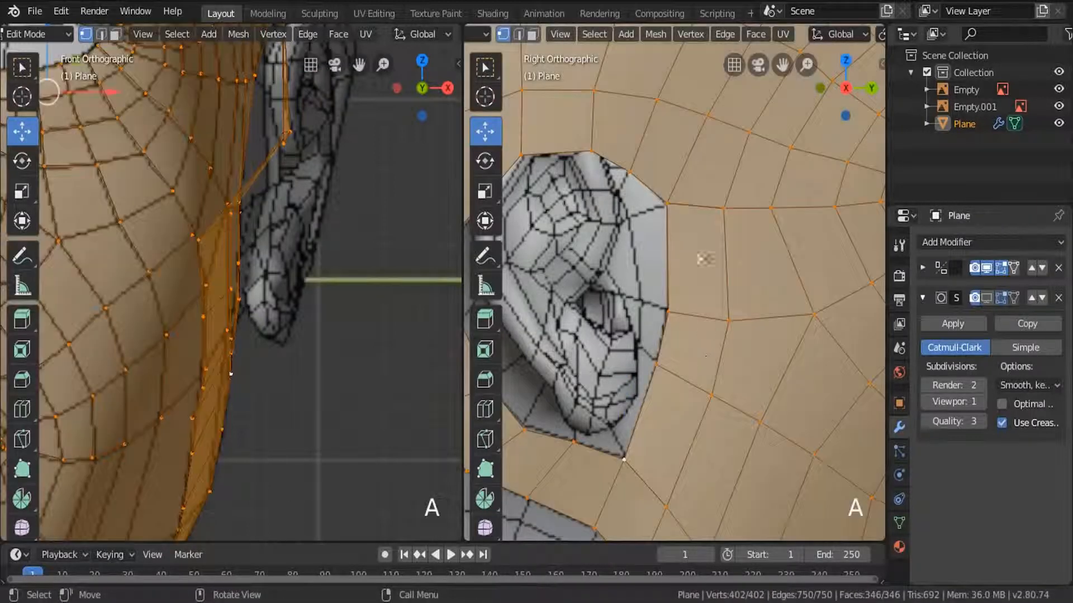
{"action": "left_click", "coordinate": [655, 34]}
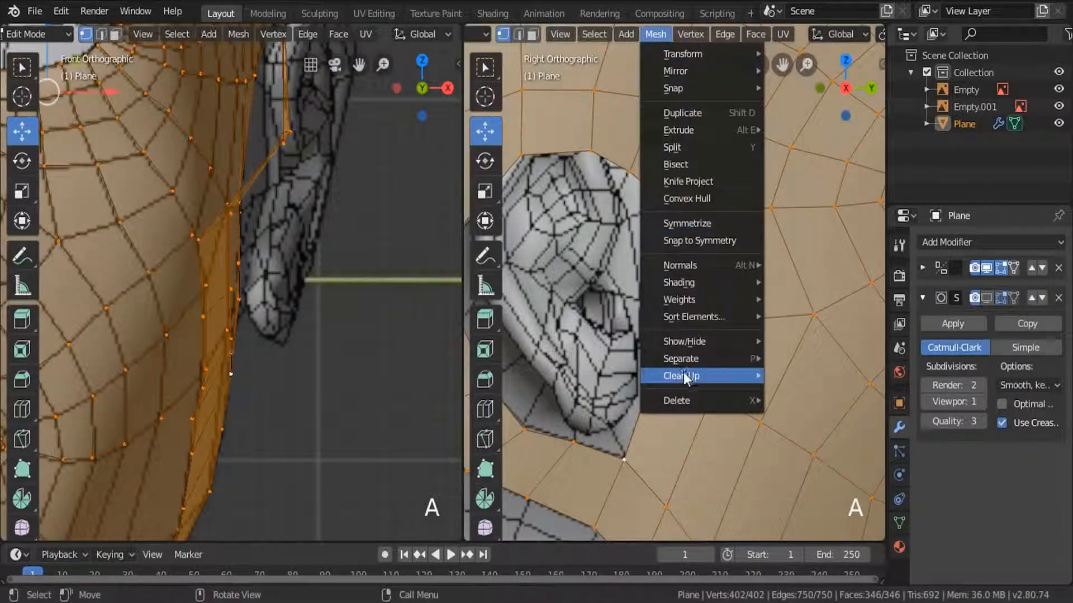
{"action": "mouse_move", "coordinate": [682, 375]}
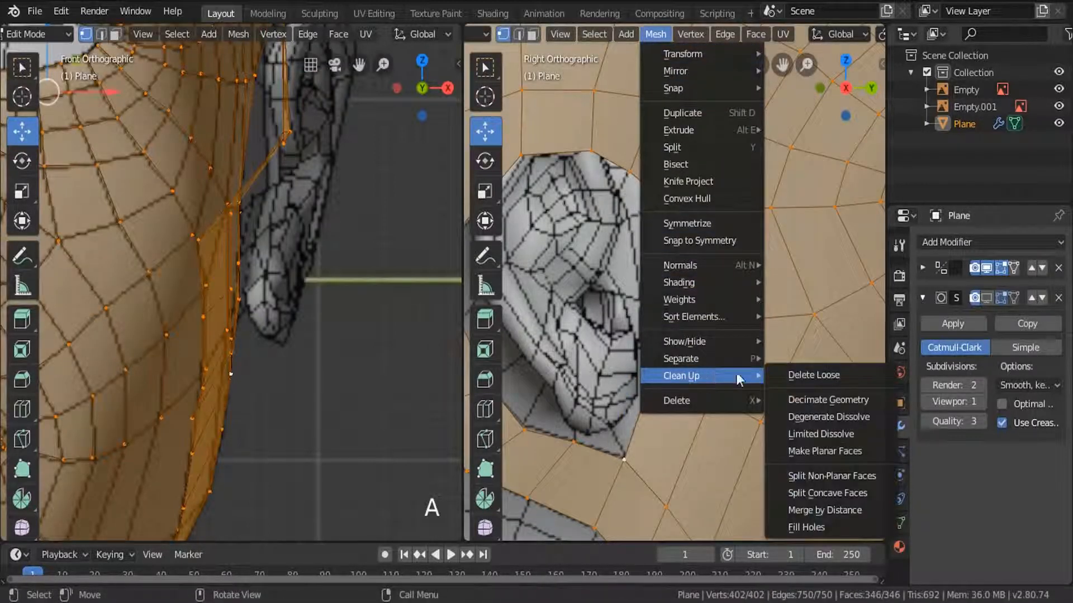
{"action": "left_click", "coordinate": [823, 511]}
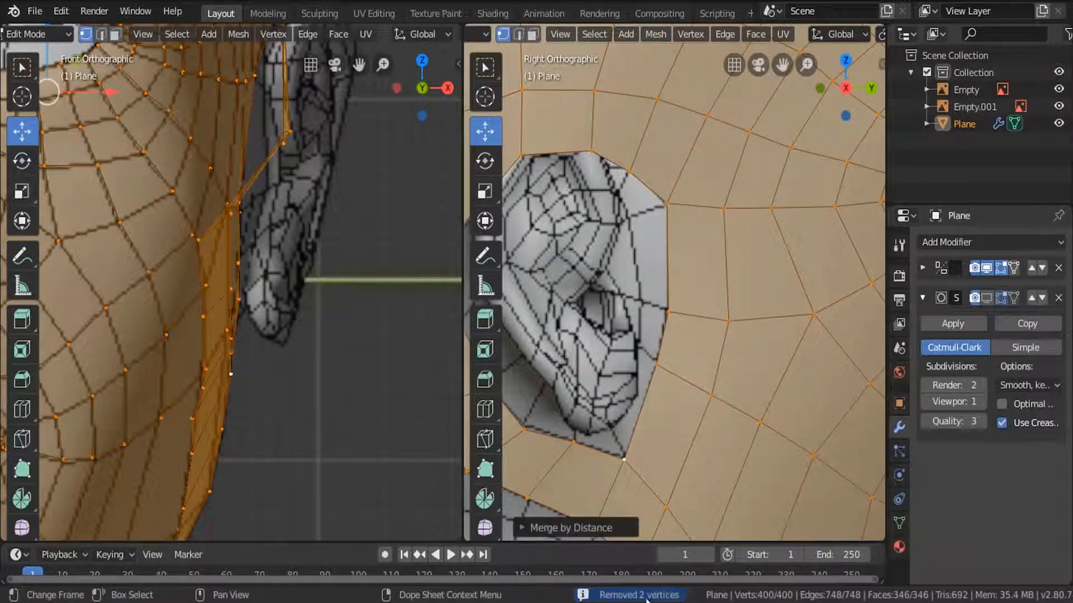
{"action": "key", "text": "a"}
{"action": "key", "text": "a"}
{"action": "scroll", "coordinate": [784, 259], "scroll_direction": "down", "scroll_amount": 2}
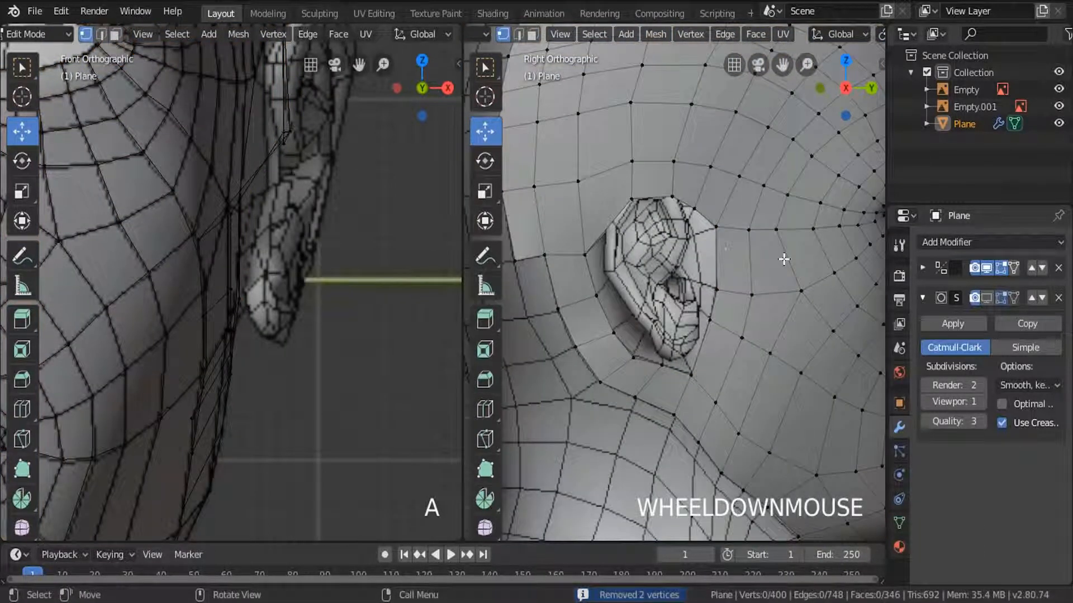
{"action": "middle_click_drag", "start_coordinate": [614, 305], "coordinate": [688, 273], "text": "shift"}
{"action": "left_click", "coordinate": [619, 234]}
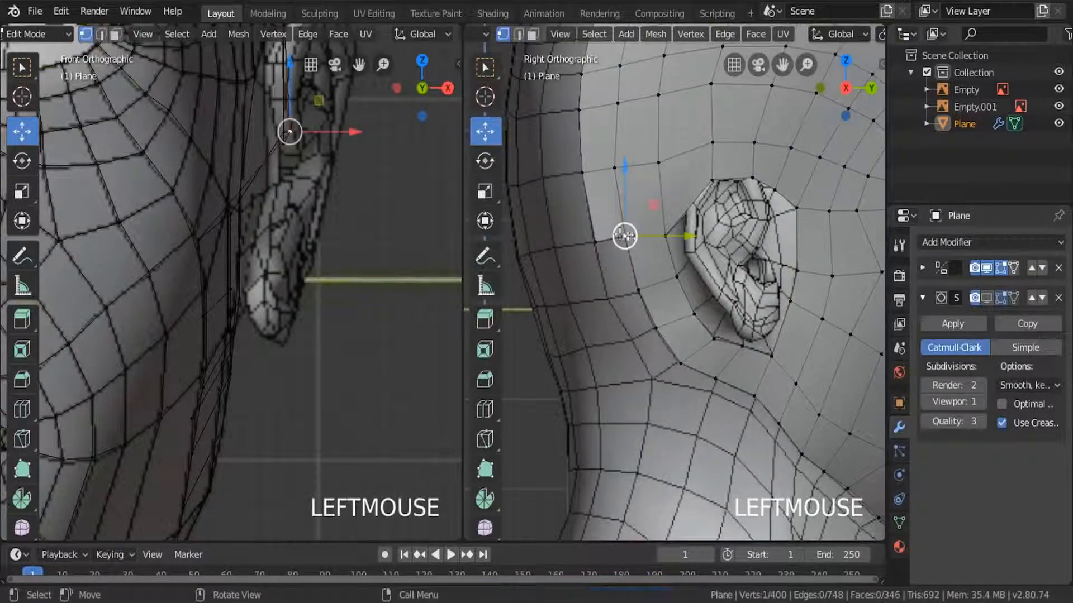
{"action": "scroll", "coordinate": [623, 236], "scroll_direction": "down", "scroll_amount": 4}
{"action": "scroll", "coordinate": [669, 275], "scroll_direction": "up", "scroll_amount": 4}
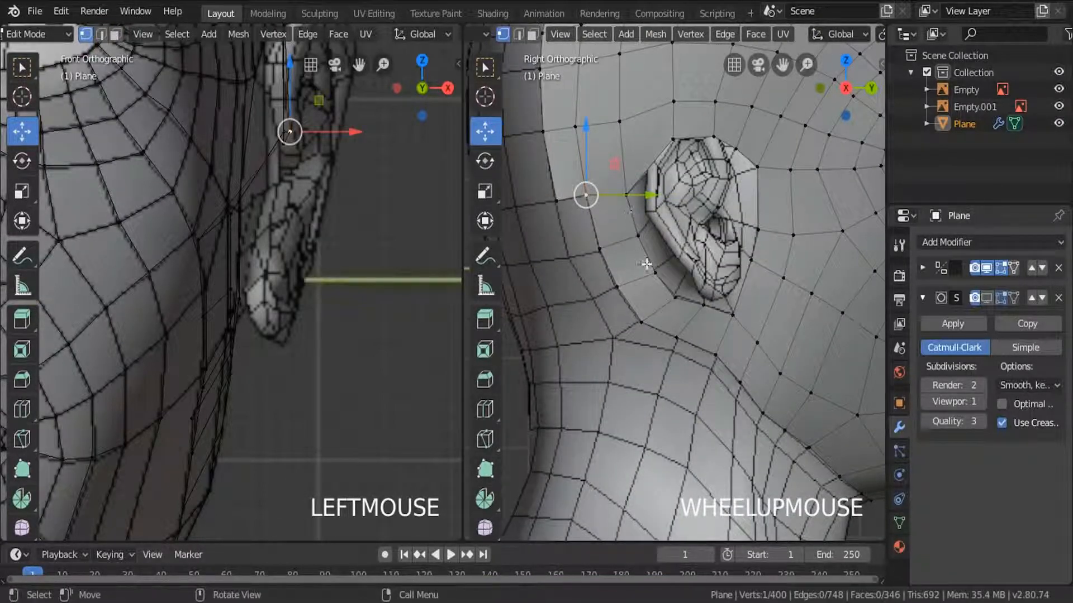
{"action": "left_click", "coordinate": [671, 140]}
{"action": "left_click_drag", "start_coordinate": [673, 92], "coordinate": [670, 64]}
{"action": "right_click", "coordinate": [670, 64]}
Make the mesh see-through in the side view and move the border vertex at the ear's upper edge to even out the opening.
{"action": "key", "text": "z"}
{"action": "key", "text": "z"}
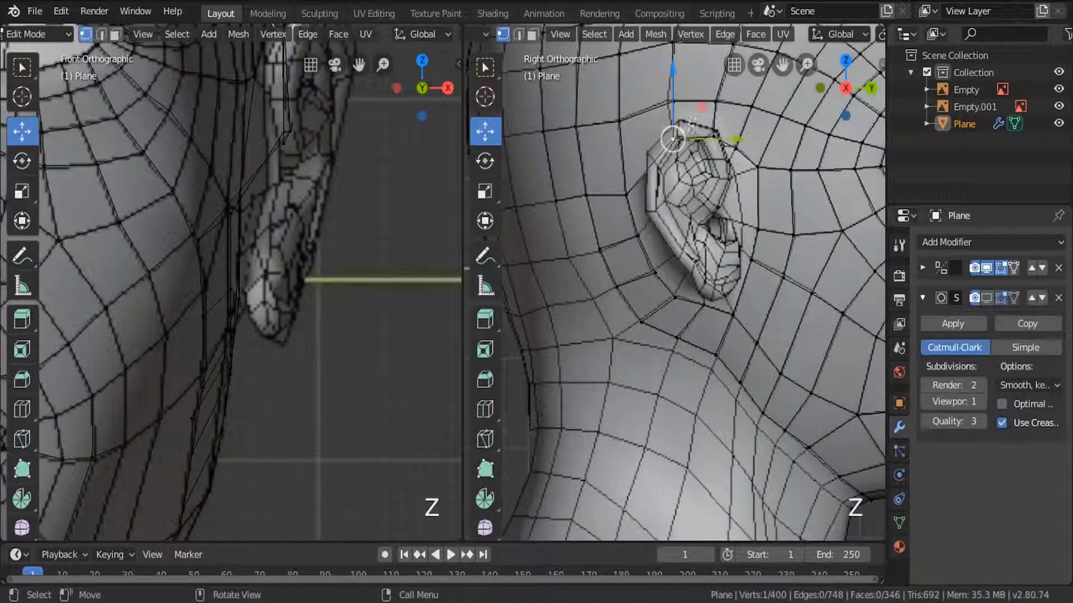
{"action": "left_click", "coordinate": [675, 96]}
{"action": "scroll", "coordinate": [733, 165], "scroll_direction": "up", "scroll_amount": 3}
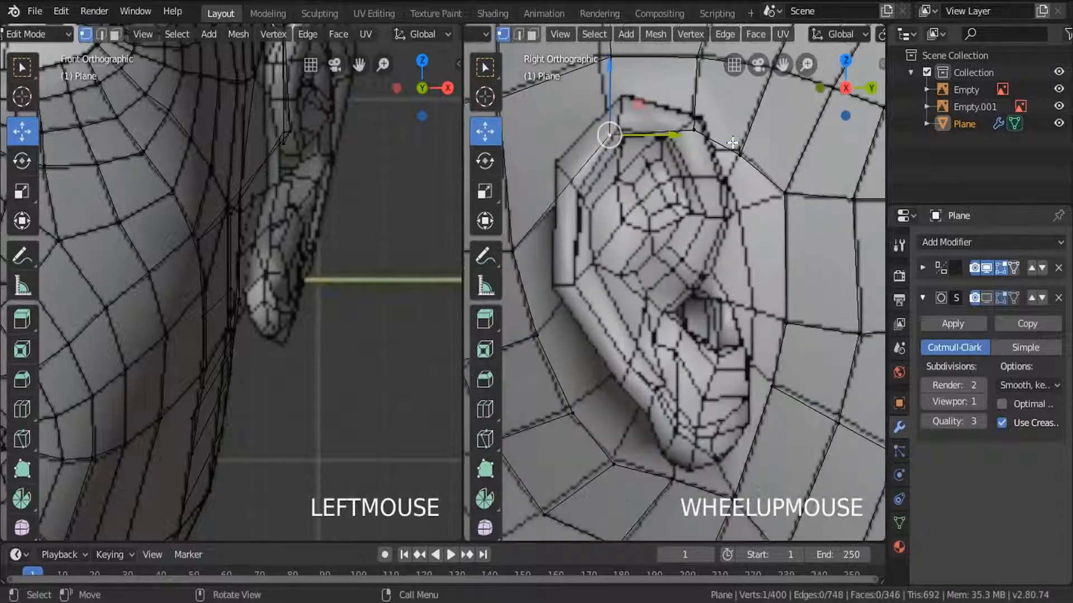
{"action": "left_click_drag", "start_coordinate": [696, 122], "coordinate": [738, 150]}
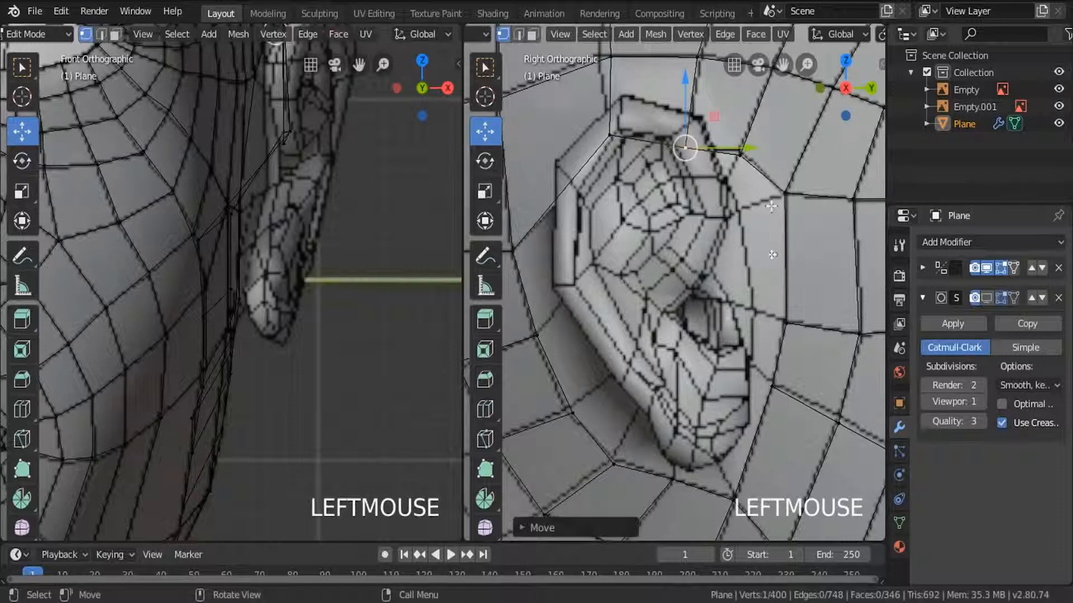
Select the border edge loop down the back of the head and narrow the selection to its four vertices at the crown.
{"action": "left_click", "coordinate": [787, 230], "text": "alt"}
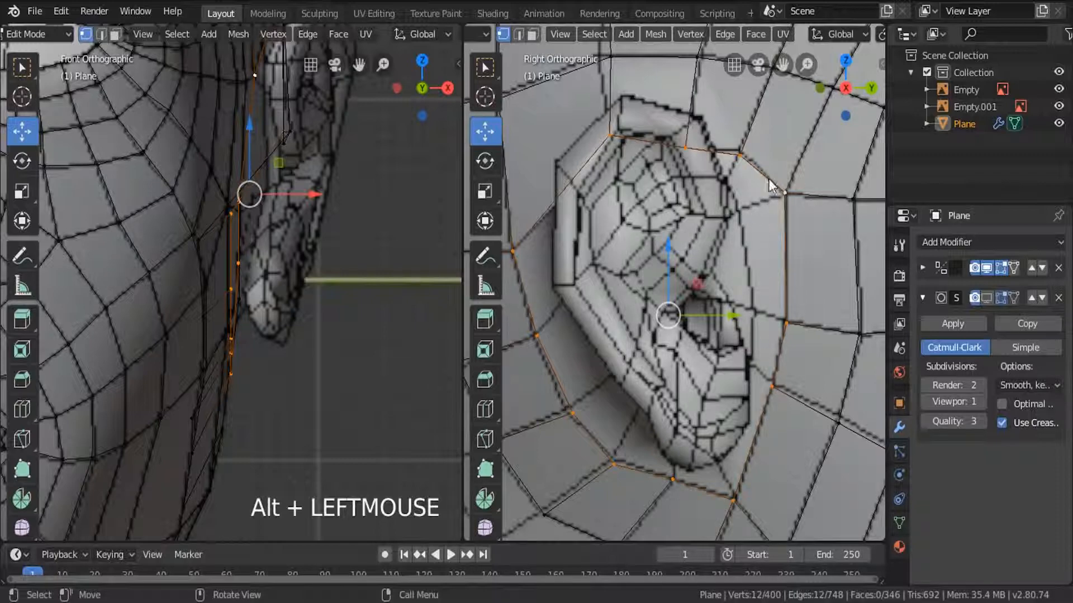
{"action": "scroll", "coordinate": [736, 253], "scroll_direction": "down", "scroll_amount": 6}
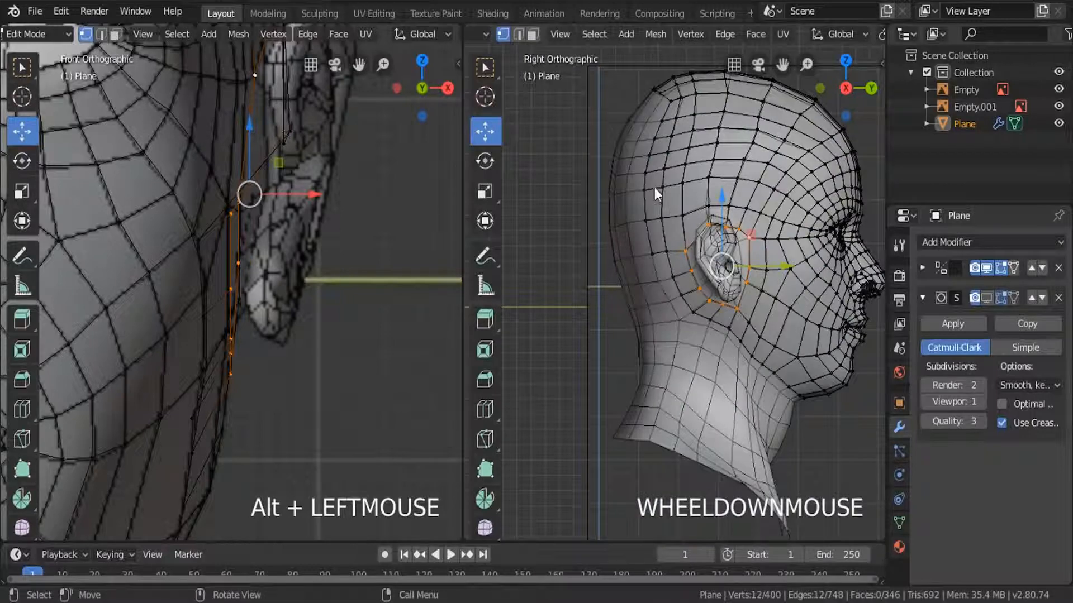
{"action": "left_click", "coordinate": [640, 166], "text": "alt"}
{"action": "middle_click_drag", "start_coordinate": [642, 217], "coordinate": [655, 277], "text": "shift"}
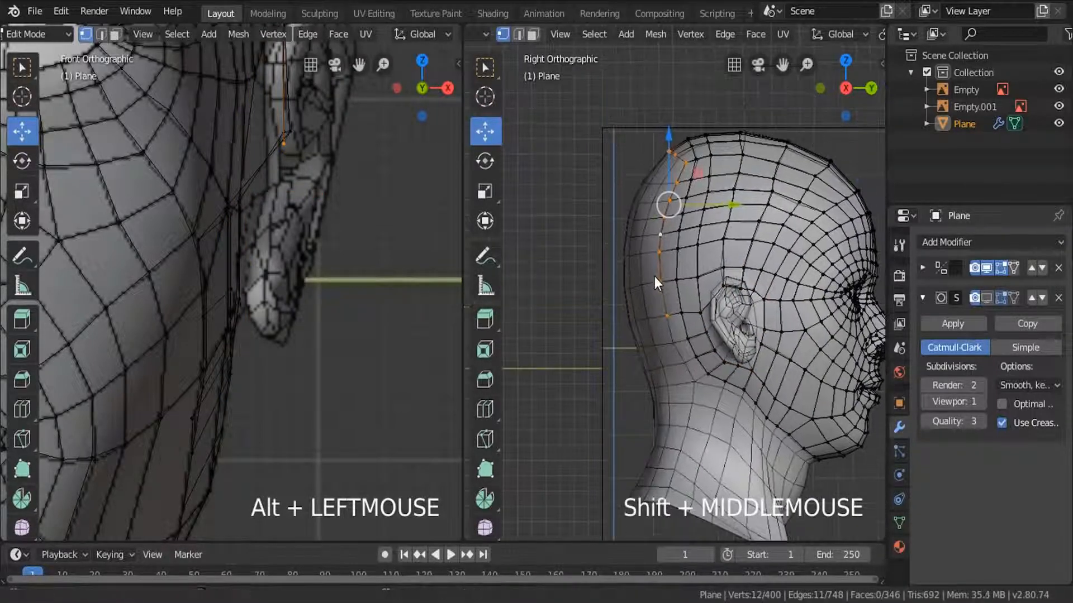
{"action": "scroll", "coordinate": [655, 205], "scroll_direction": "up", "scroll_amount": 4}
{"action": "middle_click_drag", "start_coordinate": [654, 205], "coordinate": [677, 226]}
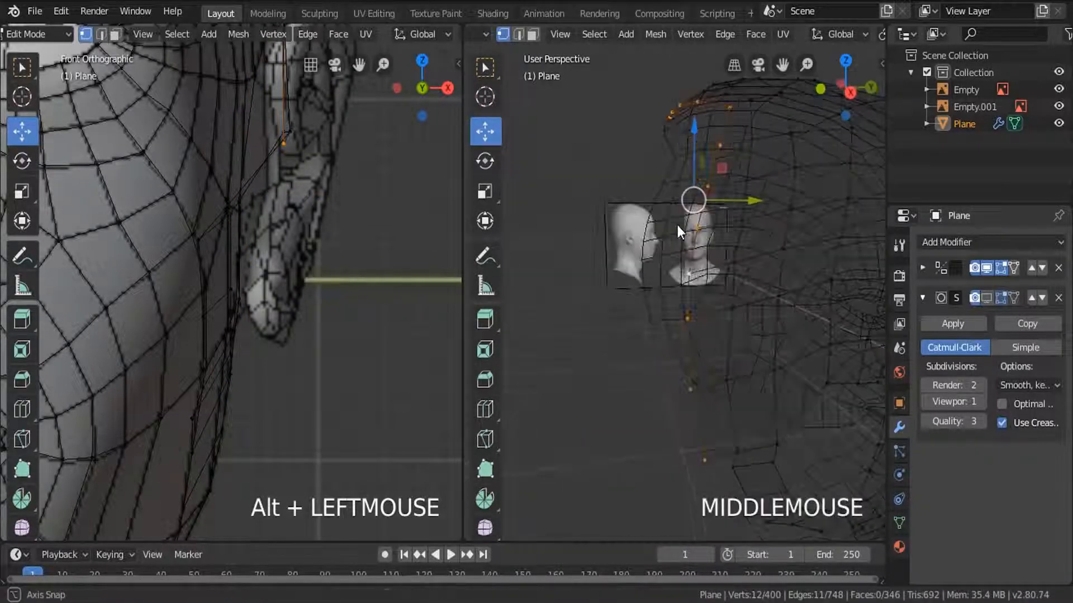
{"action": "mouse_move", "coordinate": [706, 149]}
{"action": "middle_mouse_down", "text": "shift"}
{"action": "mouse_move", "coordinate": [699, 183]}
{"action": "mouse_move", "coordinate": [651, 150]}
{"action": "mouse_move", "coordinate": [685, 123]}
{"action": "mouse_move", "coordinate": [631, 138]}
{"action": "middle_mouse_up", "text": "shift"}
{"action": "scroll", "coordinate": [669, 152], "scroll_direction": "down", "scroll_amount": 2}
{"action": "key", "text": "c"}
{"action": "right_click", "coordinate": [645, 339]}
{"action": "key", "text": "KP_3"}
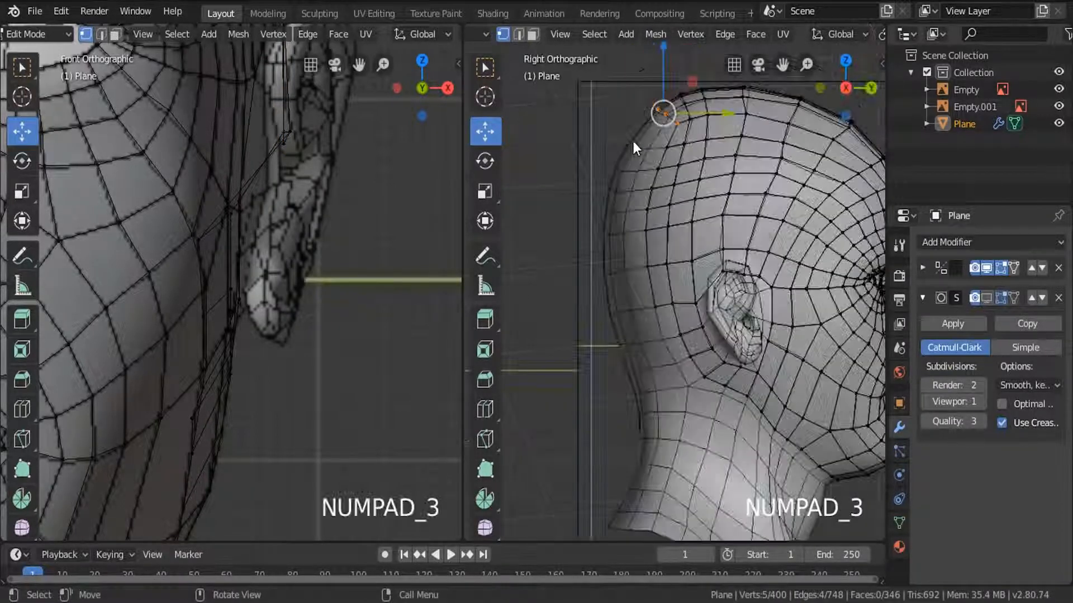
{"action": "scroll", "coordinate": [642, 143], "scroll_direction": "up", "scroll_amount": 3}
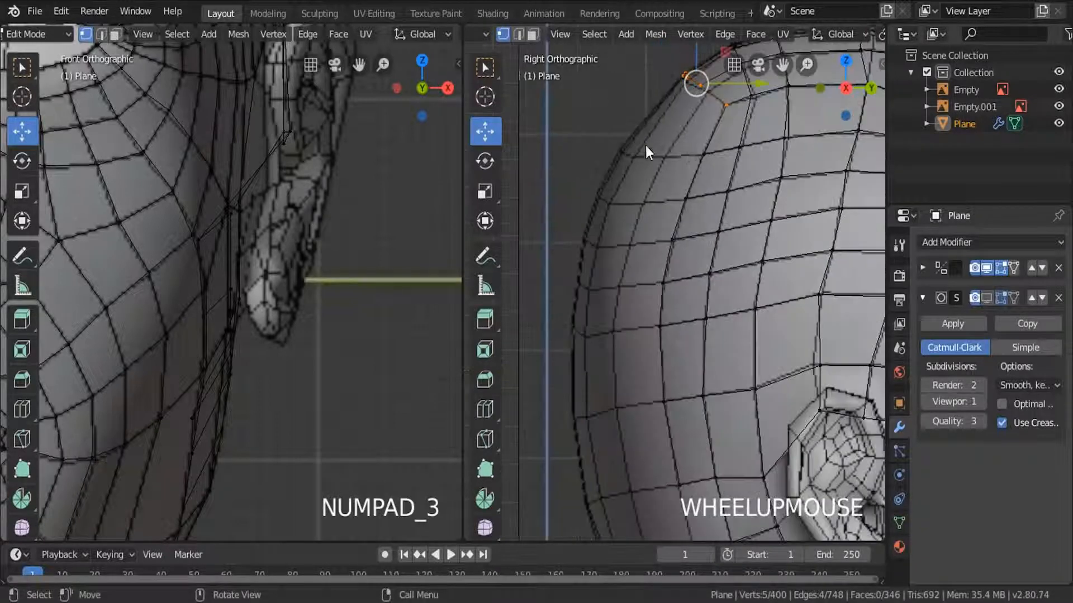
{"action": "key", "text": "c"}
{"action": "right_click", "coordinate": [724, 122]}
Extrude the crown vertices repeatedly down the back of the skull, moving and rotating each row to follow the side reference.
{"action": "key", "text": "e"}
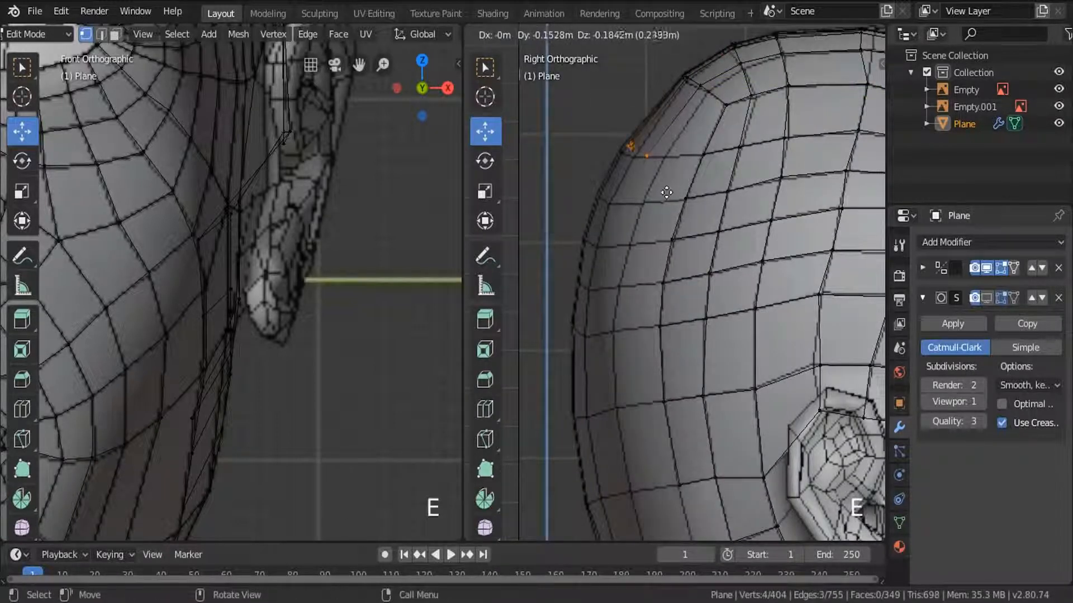
{"action": "left_click", "coordinate": [659, 199]}
{"action": "key", "text": "g"}
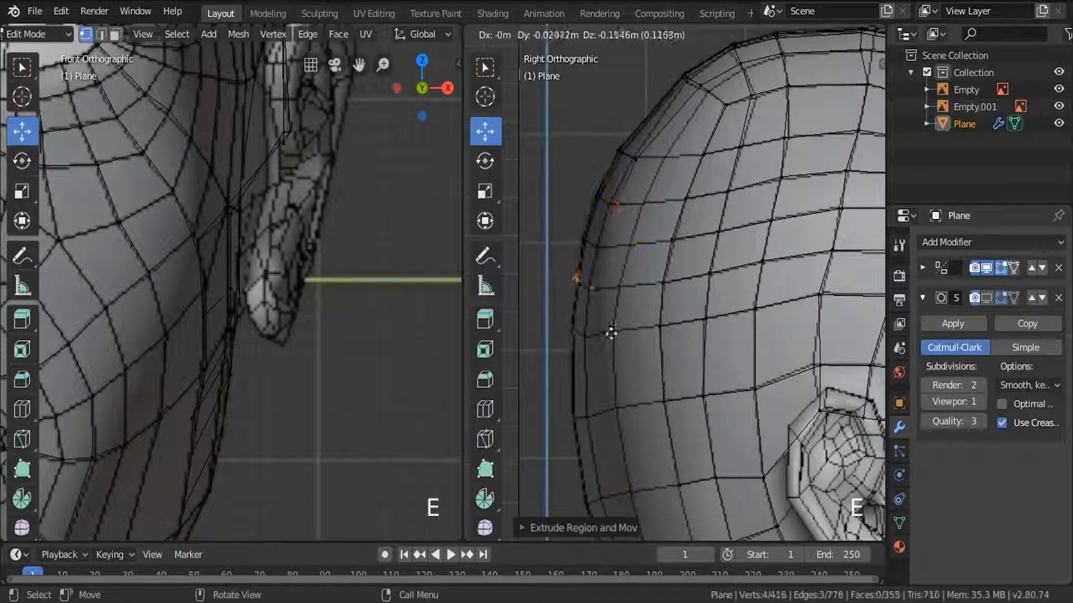
{"action": "left_click", "coordinate": [611, 333]}
{"action": "middle_click_drag", "start_coordinate": [612, 333], "coordinate": [693, 175], "text": "shift"}
{"action": "key", "text": "e"}
{"action": "left_click", "coordinate": [690, 223]}
{"action": "key", "text": "r"}
Continue extruding the strip down the nape to the base of the neck along the reference's outline.
{"action": "key", "text": "e"}
{"action": "middle_click_drag", "start_coordinate": [742, 366], "coordinate": [718, 213], "text": "shift"}
{"action": "middle_click_drag", "start_coordinate": [759, 402], "coordinate": [764, 254], "text": "shift"}
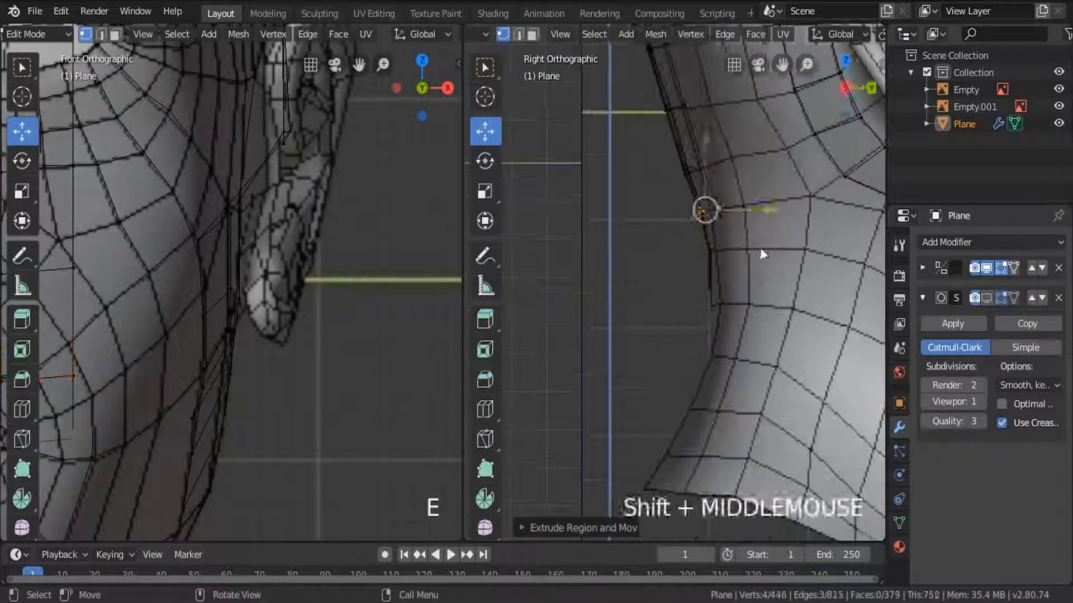
{"action": "key", "text": "e"}
{"action": "key", "text": "e"}
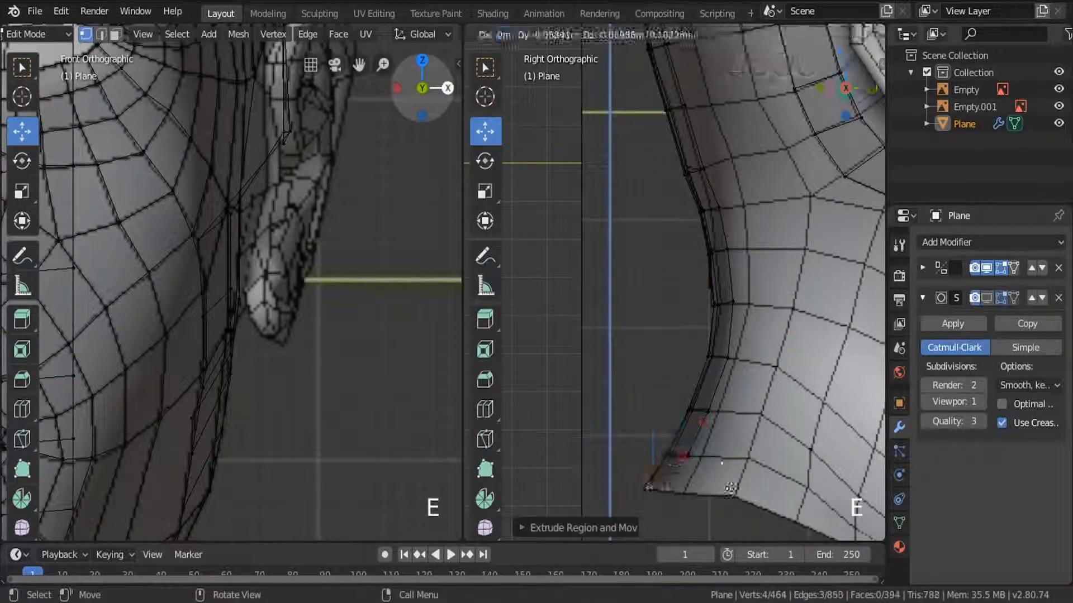
{"action": "left_click", "coordinate": [731, 488]}
Move the strip's side vertices on the lower neck forward along Y to match the side reference.
{"action": "left_click", "coordinate": [728, 357]}
{"action": "scroll", "coordinate": [740, 387], "scroll_direction": "up", "scroll_amount": 4}
{"action": "left_click_drag", "start_coordinate": [766, 324], "coordinate": [781, 325]}
{"action": "left_click", "coordinate": [726, 208]}
{"action": "left_click_drag", "start_coordinate": [769, 206], "coordinate": [790, 206]}
{"action": "middle_click_drag", "start_coordinate": [693, 436], "coordinate": [722, 232], "text": "shift"}
{"action": "left_click", "coordinate": [704, 233]}
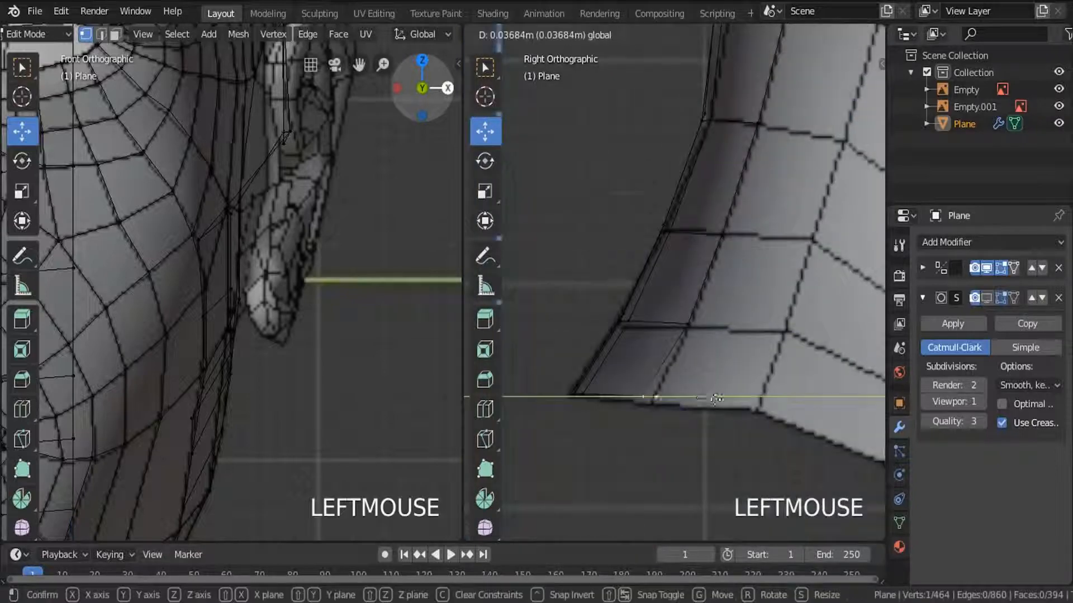
{"action": "left_click_drag", "start_coordinate": [717, 398], "coordinate": [719, 399]}
Shift the strip's side vertices at the nape forward along Y to follow the reference wireframe.
{"action": "scroll", "coordinate": [712, 386], "scroll_direction": "down", "scroll_amount": 5}
{"action": "left_click", "coordinate": [701, 218]}
{"action": "scroll", "coordinate": [690, 196], "scroll_direction": "up", "scroll_amount": 3}
{"action": "left_click", "coordinate": [649, 304]}
{"action": "left_click_drag", "start_coordinate": [701, 304], "coordinate": [744, 304]}
{"action": "left_click_drag", "start_coordinate": [697, 255], "coordinate": [699, 235]}
{"action": "left_click", "coordinate": [657, 211]}
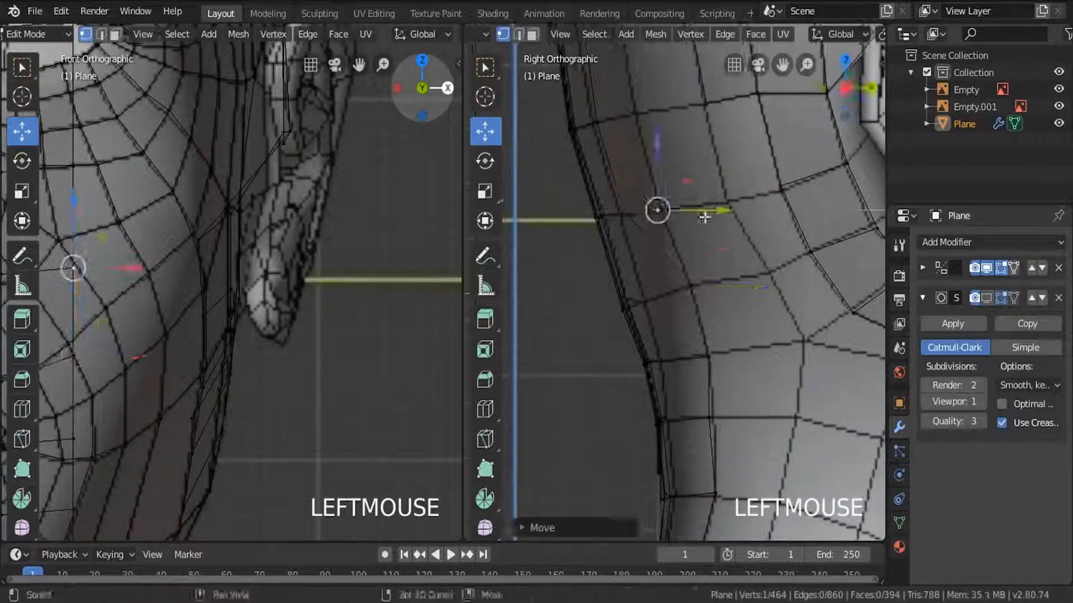
Move the strip's side vertices just below the crown onto the side reference.
{"action": "scroll", "coordinate": [696, 210], "scroll_direction": "down", "scroll_amount": 6}
{"action": "middle_click_drag", "start_coordinate": [690, 204], "coordinate": [630, 342], "text": "shift"}
{"action": "scroll", "coordinate": [687, 313], "scroll_direction": "up", "scroll_amount": 6}
{"action": "left_click", "coordinate": [704, 179]}
{"action": "key", "text": "g"}
{"action": "left_click", "coordinate": [741, 254]}
{"action": "left_click", "coordinate": [656, 287]}
{"action": "left_click_drag", "start_coordinate": [702, 287], "coordinate": [704, 279]}
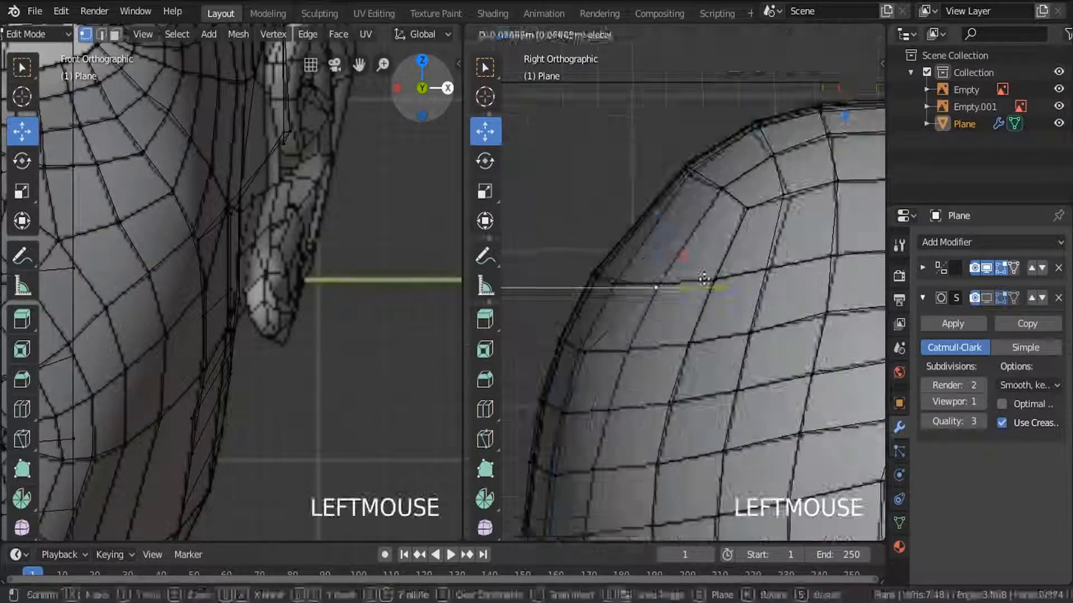
Adjust the strip's side vertices along the back of the skull in Y to fit the side reference.
{"action": "middle_click_drag", "start_coordinate": [637, 413], "coordinate": [654, 223], "text": "shift"}
{"action": "left_click", "coordinate": [634, 235]}
{"action": "left_click_drag", "start_coordinate": [680, 239], "coordinate": [695, 238]}
{"action": "middle_click_drag", "start_coordinate": [659, 346], "coordinate": [682, 162], "text": "shift"}
{"action": "left_click", "coordinate": [625, 197]}
{"action": "left_click_drag", "start_coordinate": [680, 194], "coordinate": [712, 194]}
{"action": "left_click", "coordinate": [659, 321]}
{"action": "mouse_move", "coordinate": [690, 321]}
{"action": "left_mouse_down"}
{"action": "mouse_move", "coordinate": [710, 318]}
{"action": "mouse_move", "coordinate": [678, 323]}
{"action": "left_mouse_up"}
Move the remaining side vertices between the lower skull and the nape forward along Y onto the reference.
{"action": "left_click", "coordinate": [617, 329]}
{"action": "left_click", "coordinate": [642, 418]}
{"action": "left_click_drag", "start_coordinate": [681, 419], "coordinate": [705, 420]}
{"action": "middle_click_drag", "start_coordinate": [694, 503], "coordinate": [668, 316], "text": "shift"}
{"action": "left_click", "coordinate": [643, 320]}
{"action": "left_click_drag", "start_coordinate": [686, 320], "coordinate": [709, 319]}
{"action": "scroll", "coordinate": [707, 423], "scroll_direction": "down", "scroll_amount": 1}
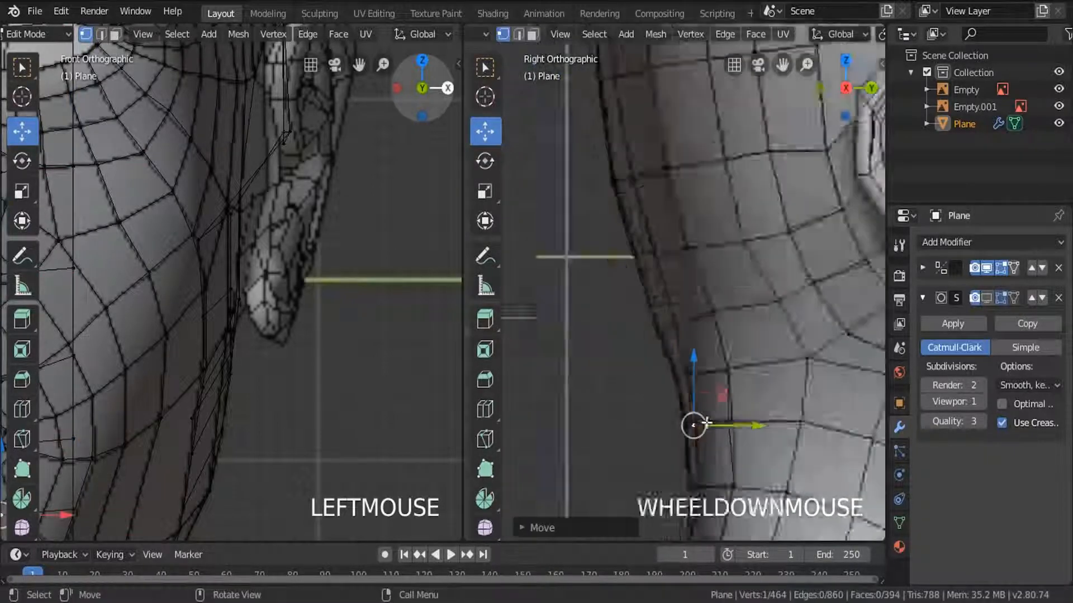
Clear the selection and refine the strip's inner vertices on the back of the head along Y in the side view.
{"action": "scroll", "coordinate": [706, 423], "scroll_direction": "down", "scroll_amount": 1}
{"action": "key", "text": "a"}
{"action": "scroll", "coordinate": [659, 271], "scroll_direction": "up", "scroll_amount": 3}
{"action": "left_click", "coordinate": [640, 272]}
{"action": "left_click_drag", "start_coordinate": [680, 271], "coordinate": [694, 270]}
{"action": "left_click", "coordinate": [646, 163]}
{"action": "scroll", "coordinate": [719, 167], "scroll_direction": "up", "scroll_amount": 3}
{"action": "left_click_drag", "start_coordinate": [675, 140], "coordinate": [726, 91]}
{"action": "scroll", "coordinate": [674, 124], "scroll_direction": "down", "scroll_amount": 3}
Shift the strip's inner vertices on the upper back of the skull along Y to smooth its curve, and clear the selection.
{"action": "left_click", "coordinate": [637, 117]}
{"action": "scroll", "coordinate": [656, 232], "scroll_direction": "down", "scroll_amount": 3}
{"action": "scroll", "coordinate": [657, 223], "scroll_direction": "up", "scroll_amount": 3}
{"action": "scroll", "coordinate": [673, 203], "scroll_direction": "down", "scroll_amount": 3}
{"action": "middle_click_drag", "start_coordinate": [677, 192], "coordinate": [692, 162], "text": "shift"}
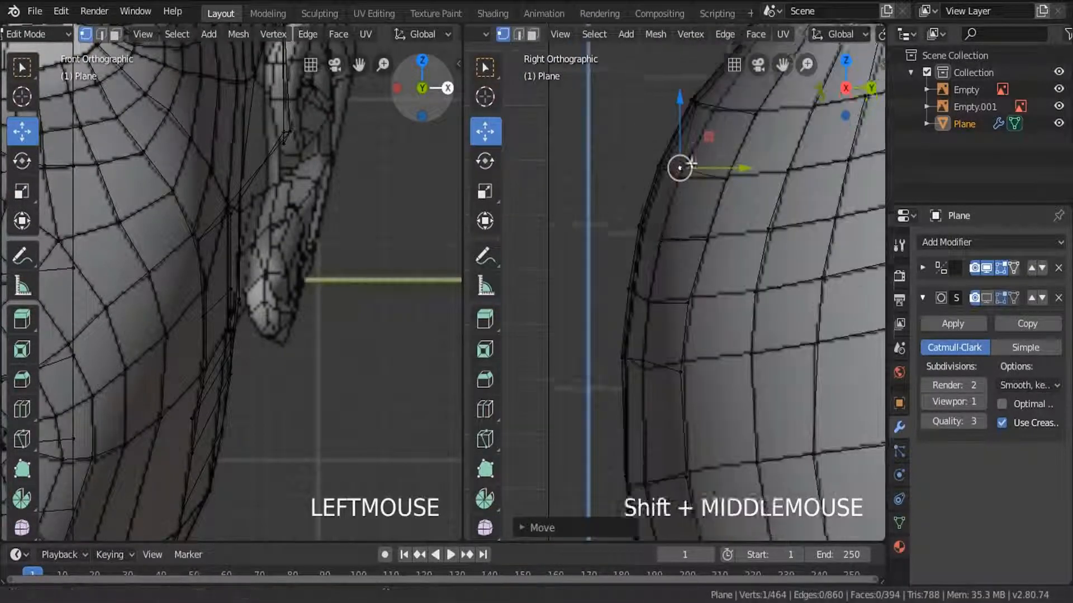
{"action": "scroll", "coordinate": [691, 162], "scroll_direction": "up", "scroll_amount": 2}
{"action": "left_click", "coordinate": [677, 188]}
{"action": "left_click_drag", "start_coordinate": [715, 188], "coordinate": [743, 190]}
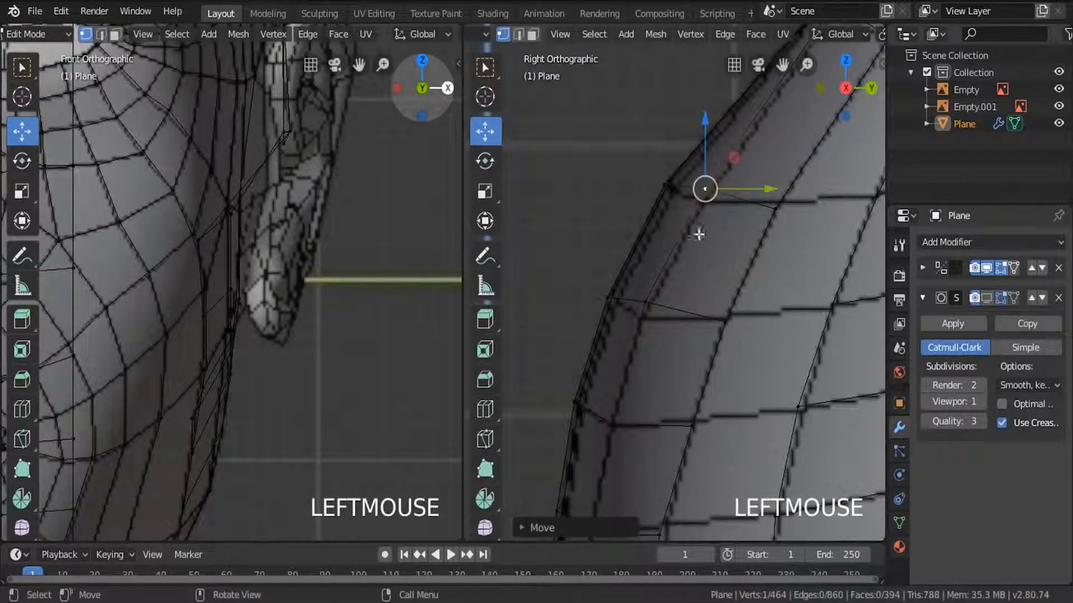
{"action": "left_click", "coordinate": [647, 298]}
{"action": "left_click_drag", "start_coordinate": [644, 234], "coordinate": [644, 251]}
{"action": "key", "text": "a"}
{"action": "scroll", "coordinate": [644, 234], "scroll_direction": "down", "scroll_amount": 10}
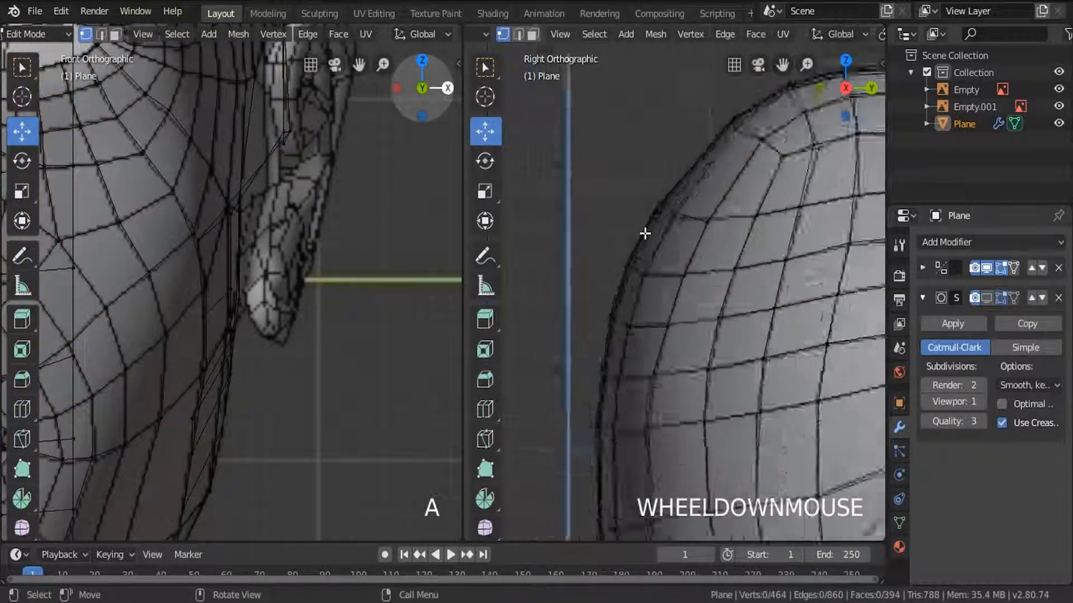
Examine the head mesh and its new rear strip in solid shading in Object Mode from a perspective angle.
{"action": "scroll", "coordinate": [645, 233], "scroll_direction": "up", "scroll_amount": 3}
{"action": "middle_click_drag", "start_coordinate": [650, 251], "coordinate": [699, 284]}
{"action": "key", "text": "z"}
{"action": "key", "text": "Tab"}
{"action": "scroll", "coordinate": [626, 287], "scroll_direction": "down", "scroll_amount": 3}
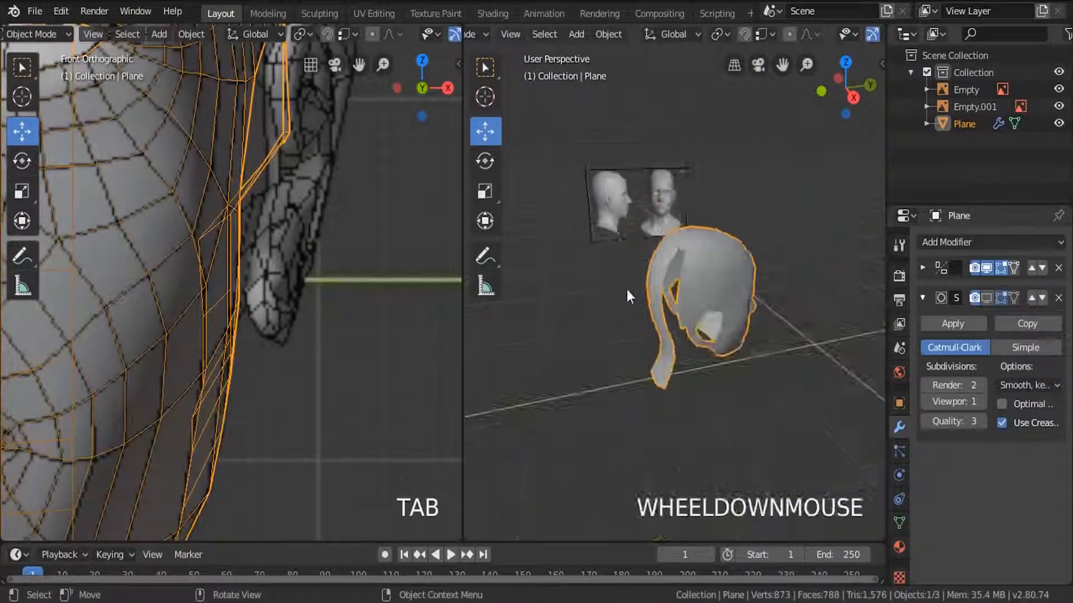
{"action": "mouse_move", "coordinate": [626, 287]}
{"action": "middle_mouse_down"}
{"action": "mouse_move", "coordinate": [765, 273]}
{"action": "mouse_move", "coordinate": [721, 299]}
{"action": "mouse_move", "coordinate": [678, 292]}
{"action": "mouse_move", "coordinate": [673, 274]}
{"action": "mouse_move", "coordinate": [675, 368]}
{"action": "mouse_move", "coordinate": [723, 319]}
{"action": "mouse_move", "coordinate": [722, 287]}
{"action": "mouse_move", "coordinate": [733, 362]}
{"action": "middle_mouse_up"}
Return to Edit Mode and reposition a side vertex of the rear strip along X in the perspective view.
{"action": "key", "text": "Tab"}
{"action": "scroll", "coordinate": [678, 292], "scroll_direction": "up", "scroll_amount": 3}
{"action": "scroll", "coordinate": [675, 369], "scroll_direction": "up", "scroll_amount": 3}
{"action": "scroll", "coordinate": [686, 267], "scroll_direction": "up", "scroll_amount": 3}
{"action": "left_click", "coordinate": [693, 259]}
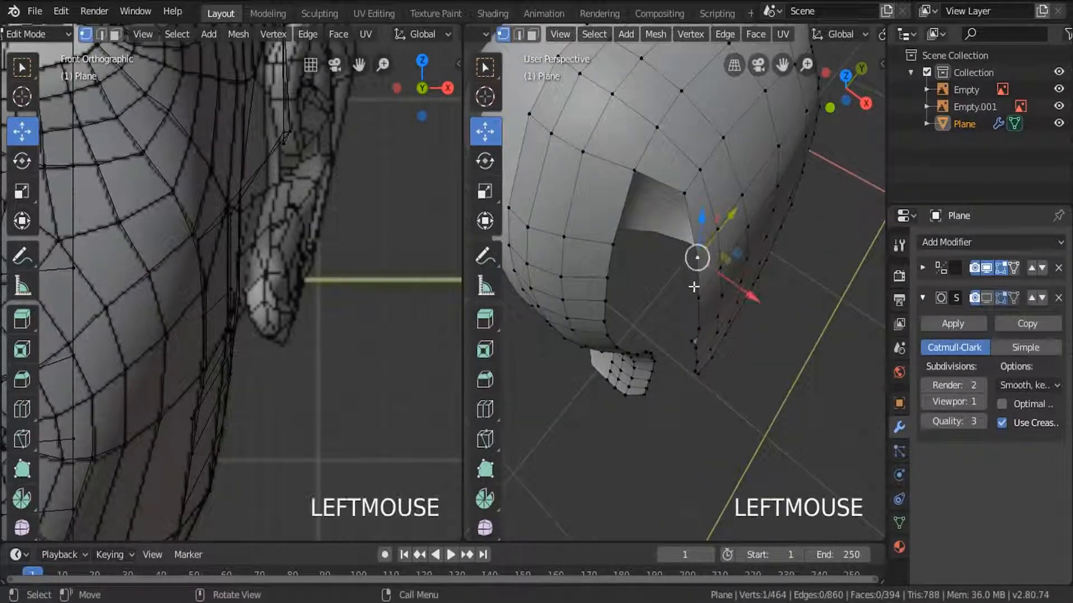
{"action": "middle_click_drag", "start_coordinate": [693, 259], "coordinate": [738, 299]}
{"action": "left_click_drag", "start_coordinate": [738, 299], "coordinate": [719, 290]}
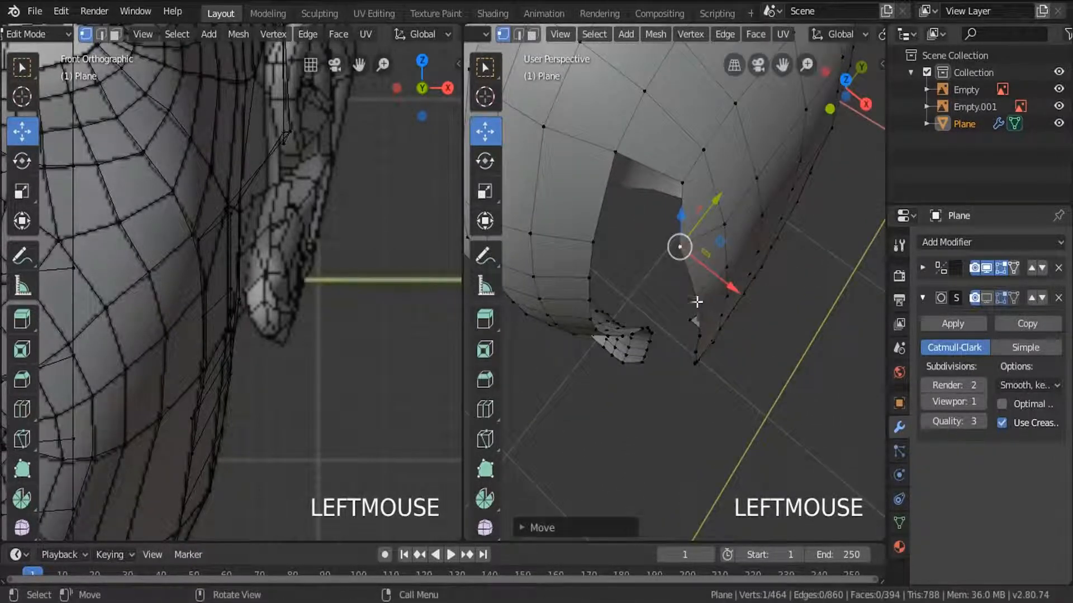
Reposition the lower vertices on the side mesh's rear border along X to smooth the edge of the gap.
{"action": "left_click", "coordinate": [698, 305]}
{"action": "middle_click_drag", "start_coordinate": [736, 309], "coordinate": [733, 342]}
{"action": "left_click_drag", "start_coordinate": [731, 348], "coordinate": [717, 339]}
{"action": "left_click", "coordinate": [693, 343]}
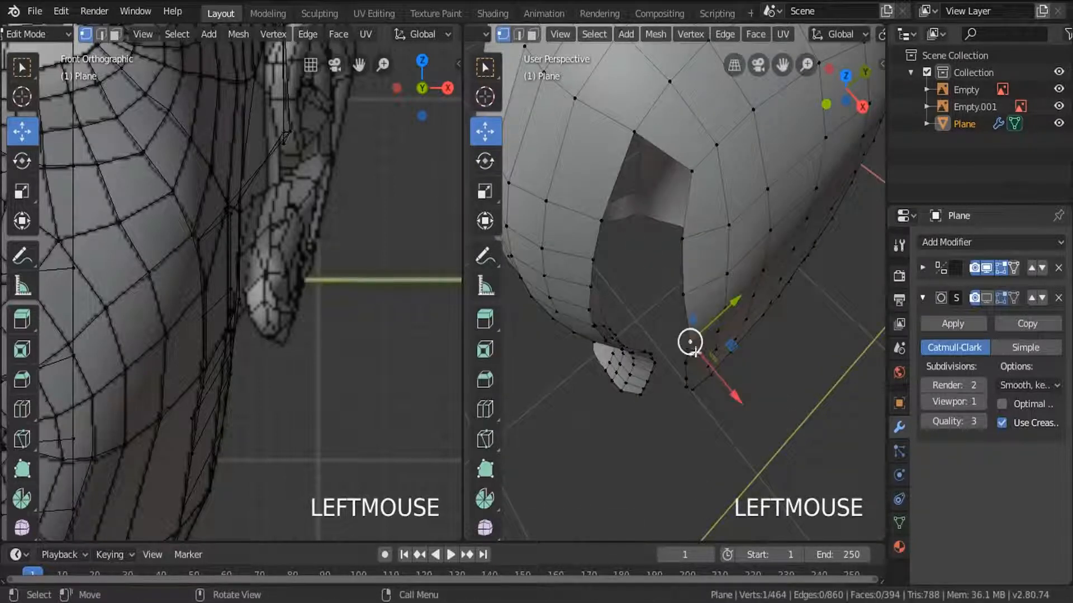
{"action": "left_click_drag", "start_coordinate": [727, 387], "coordinate": [715, 378]}
{"action": "middle_click_drag", "start_coordinate": [691, 403], "coordinate": [686, 375]}
{"action": "left_click", "coordinate": [682, 371]}
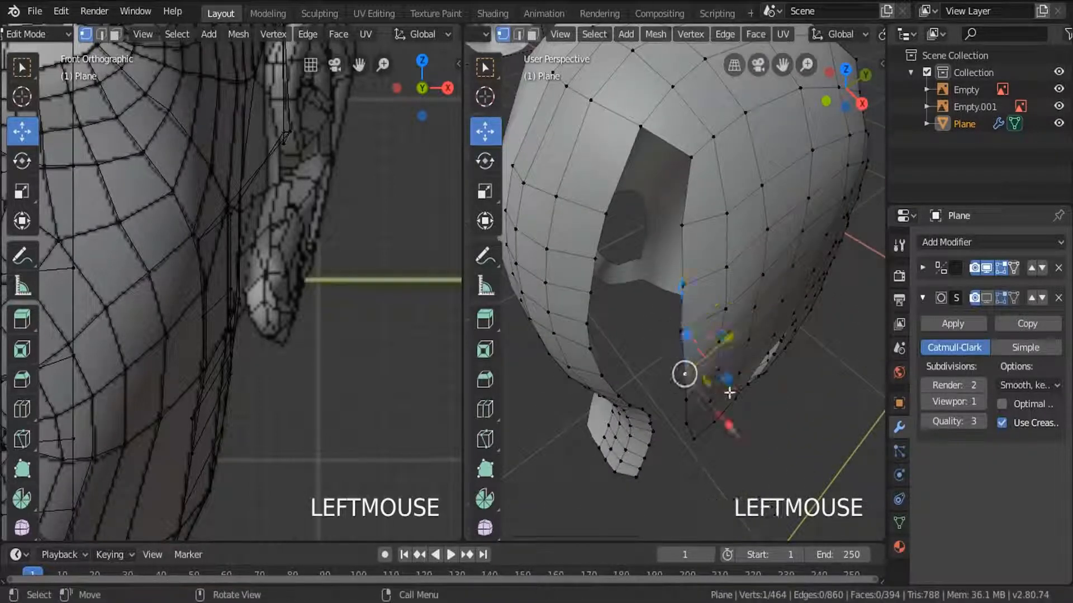
{"action": "left_click_drag", "start_coordinate": [708, 395], "coordinate": [695, 402]}
{"action": "middle_click_drag", "start_coordinate": [695, 401], "coordinate": [695, 300]}
Compare the head mesh with the side reference in the right orthographic view using wireframe shading, and restore solid shading.
{"action": "scroll", "coordinate": [695, 300], "scroll_direction": "down", "scroll_amount": 3}
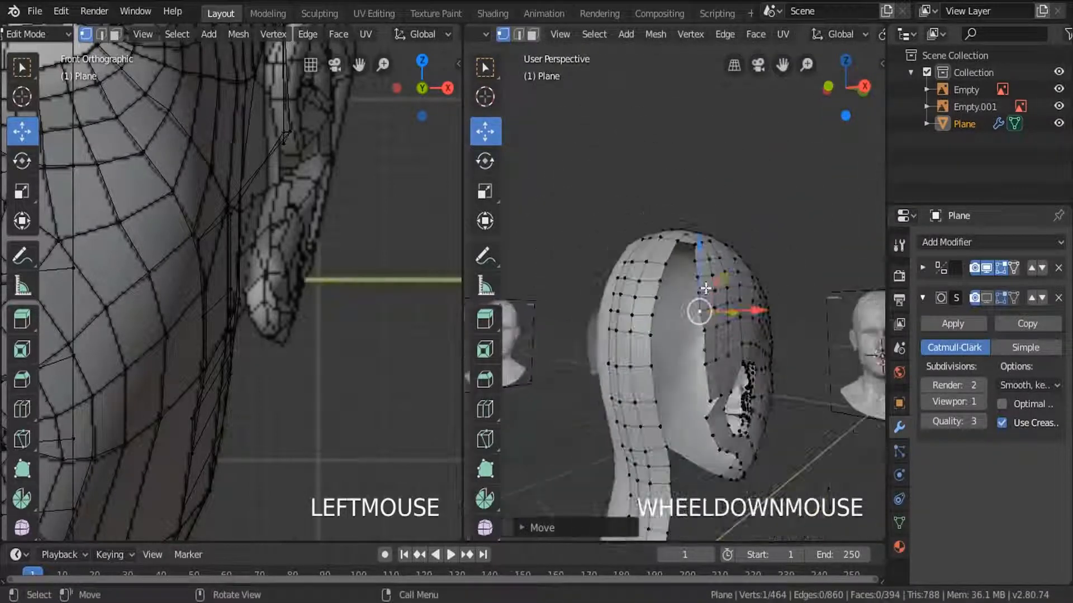
{"action": "key", "text": "KP_3"}
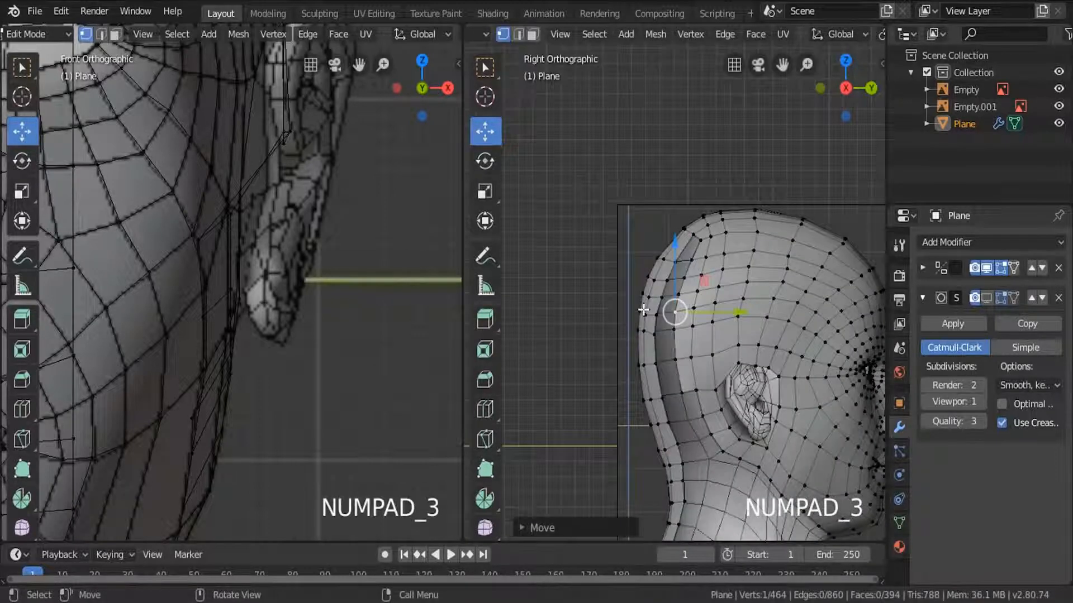
{"action": "left_click", "coordinate": [544, 315]}
{"action": "scroll", "coordinate": [705, 299], "scroll_direction": "up", "scroll_amount": 4}
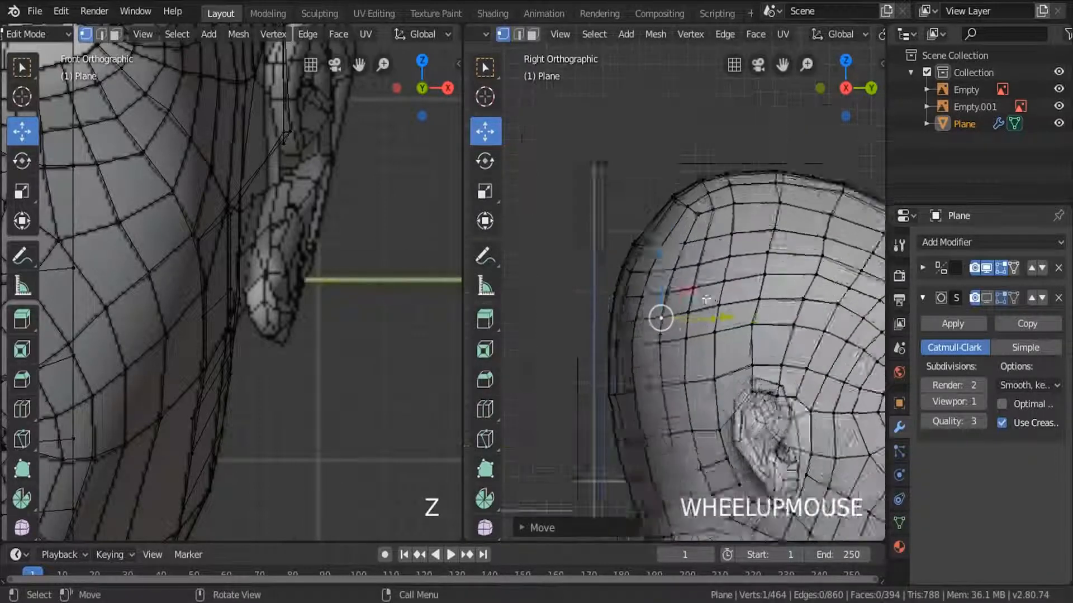
{"action": "middle_click_drag", "start_coordinate": [636, 355], "coordinate": [689, 202], "text": "shift"}
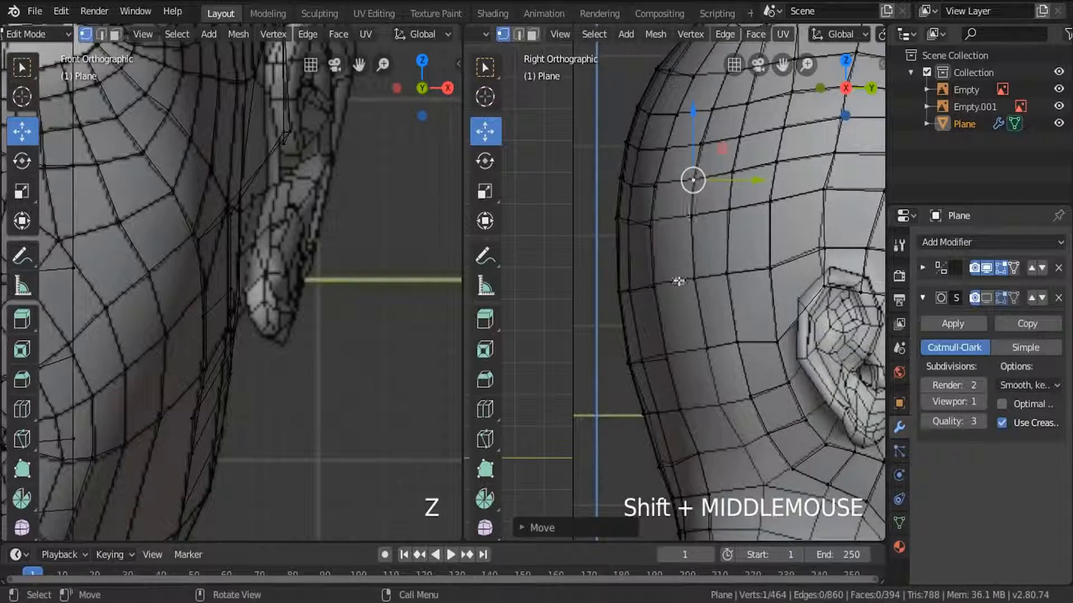
{"action": "middle_click_drag", "start_coordinate": [678, 281], "coordinate": [716, 375]}
{"action": "scroll", "coordinate": [710, 334], "scroll_direction": "down", "scroll_amount": 3}
{"action": "key", "text": "z"}
{"action": "left_click", "coordinate": [807, 331]}
Adjust vertices bordering the gap at the back of the head along X in the perspective view.
{"action": "mouse_move", "coordinate": [700, 283]}
{"action": "middle_mouse_down", "text": "shift"}
{"action": "mouse_move", "coordinate": [678, 391]}
{"action": "mouse_move", "coordinate": [718, 432]}
{"action": "mouse_move", "coordinate": [780, 447]}
{"action": "middle_mouse_up", "text": "shift"}
{"action": "left_click_drag", "start_coordinate": [780, 447], "coordinate": [769, 438]}
{"action": "middle_click_drag", "start_coordinate": [743, 402], "coordinate": [726, 386]}
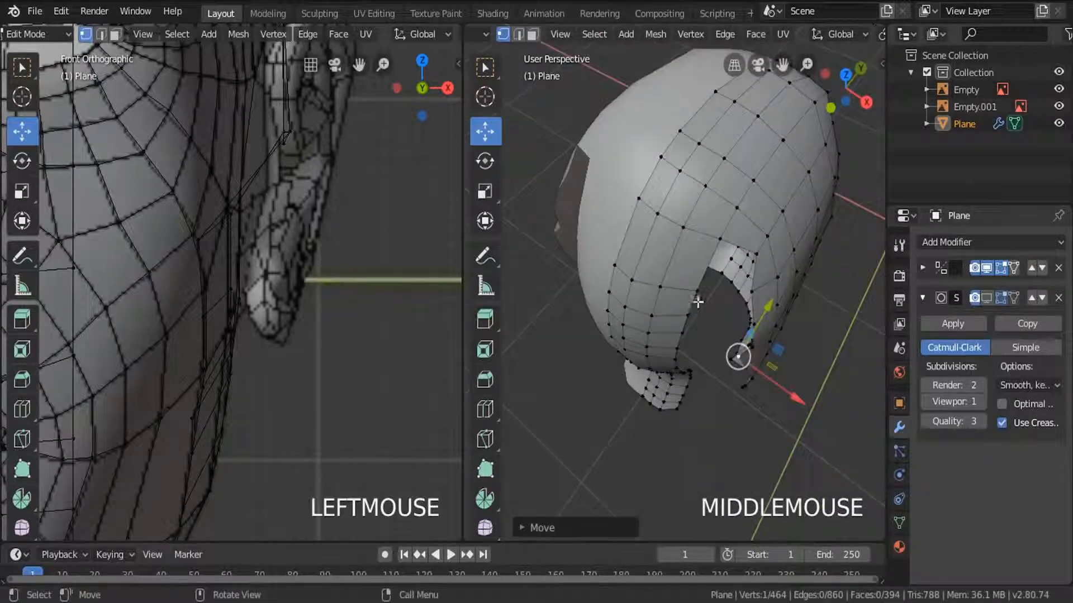
{"action": "left_click", "coordinate": [696, 294]}
{"action": "middle_click_drag", "start_coordinate": [736, 347], "coordinate": [717, 352]}
{"action": "left_click_drag", "start_coordinate": [729, 355], "coordinate": [724, 382]}
Move vertices on the rear strip's outer edge outward along X to narrow the gap.
{"action": "scroll", "coordinate": [651, 319], "scroll_direction": "up", "scroll_amount": 5}
{"action": "left_click", "coordinate": [650, 279]}
{"action": "left_click_drag", "start_coordinate": [701, 320], "coordinate": [728, 345]}
{"action": "scroll", "coordinate": [723, 321], "scroll_direction": "down", "scroll_amount": 5}
{"action": "middle_click_drag", "start_coordinate": [724, 322], "coordinate": [673, 317]}
{"action": "left_click", "coordinate": [672, 316]}
{"action": "scroll", "coordinate": [672, 317], "scroll_direction": "up", "scroll_amount": 3}
{"action": "left_click_drag", "start_coordinate": [704, 350], "coordinate": [722, 366]}
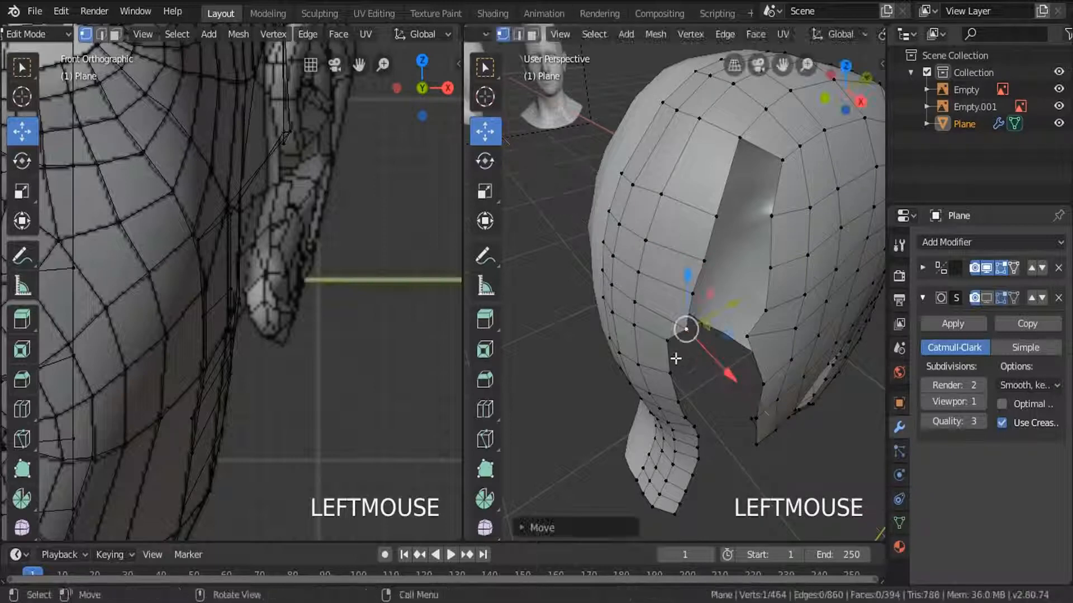
In the front orthographic view, shift the strip's outer-edge vertices on the upper and middle skull outward along X.
{"action": "key", "text": "KP_3"}
{"action": "key", "text": "KP_1"}
{"action": "scroll", "coordinate": [676, 351], "scroll_direction": "up", "scroll_amount": 4}
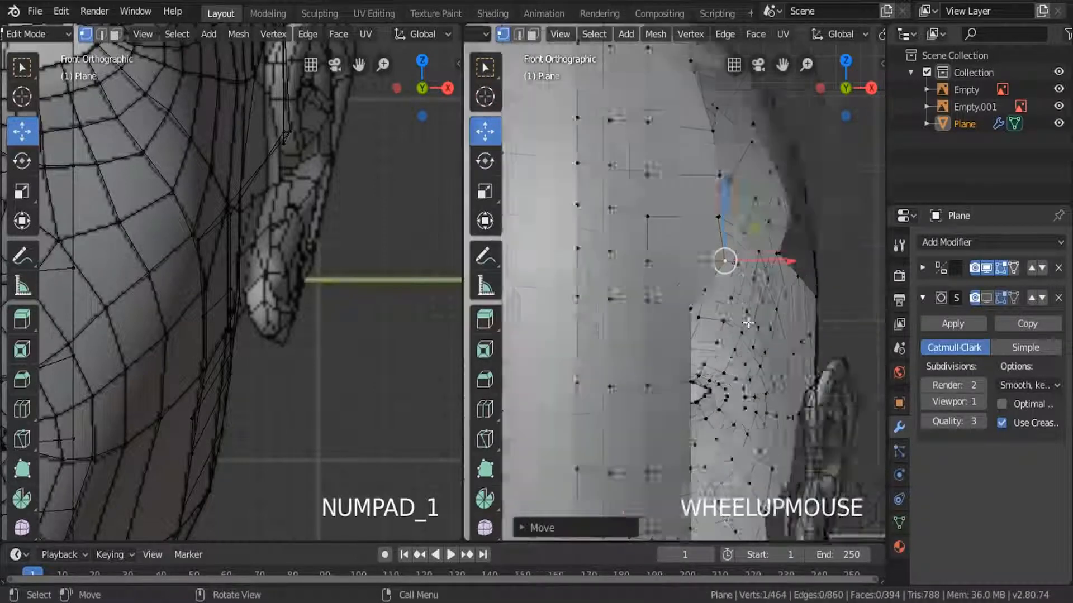
{"action": "left_click", "coordinate": [666, 300]}
{"action": "left_click_drag", "start_coordinate": [708, 305], "coordinate": [771, 303]}
{"action": "left_click", "coordinate": [657, 409]}
{"action": "left_click_drag", "start_coordinate": [716, 411], "coordinate": [791, 412]}
{"action": "middle_click_drag", "start_coordinate": [726, 419], "coordinate": [637, 250], "text": "shift"}
{"action": "left_click", "coordinate": [571, 368]}
{"action": "left_click_drag", "start_coordinate": [625, 364], "coordinate": [697, 364]}
{"action": "scroll", "coordinate": [674, 363], "scroll_direction": "down", "scroll_amount": 3}
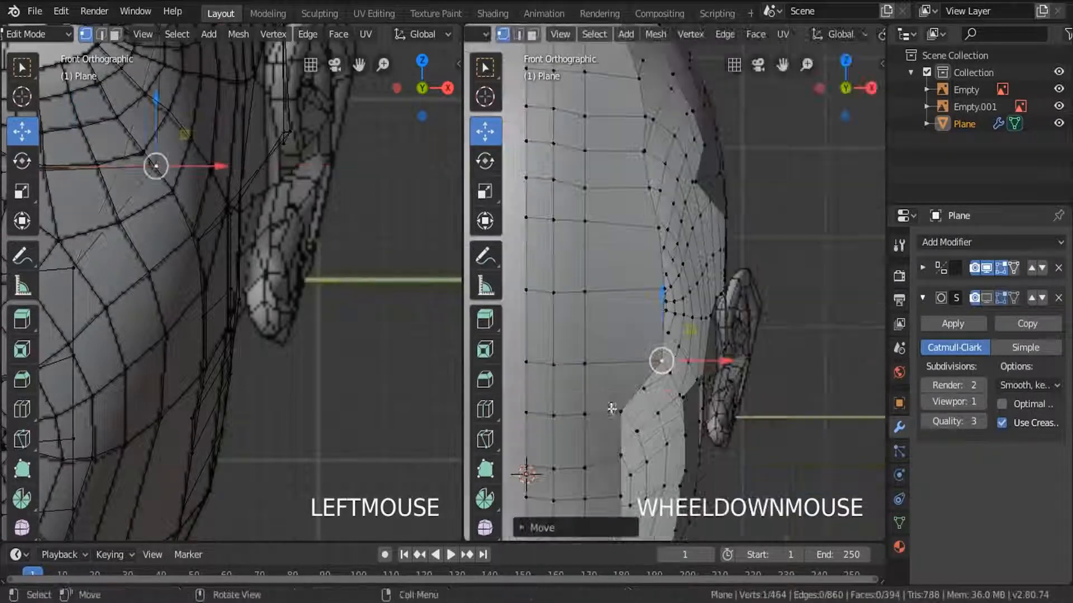
Widen the strip at the lower skull and upper neck by shifting its outer-edge vertices outward along X, and clear the selection.
{"action": "left_click", "coordinate": [611, 408]}
{"action": "left_click_drag", "start_coordinate": [664, 410], "coordinate": [701, 410]}
{"action": "middle_click_drag", "start_coordinate": [679, 413], "coordinate": [677, 249], "text": "shift"}
{"action": "left_click", "coordinate": [615, 292]}
{"action": "left_click_drag", "start_coordinate": [676, 332], "coordinate": [675, 333]}
{"action": "left_click", "coordinate": [620, 367]}
{"action": "left_click_drag", "start_coordinate": [668, 367], "coordinate": [677, 367]}
{"action": "middle_click_drag", "start_coordinate": [625, 406], "coordinate": [616, 271], "text": "shift"}
{"action": "left_click", "coordinate": [609, 277]}
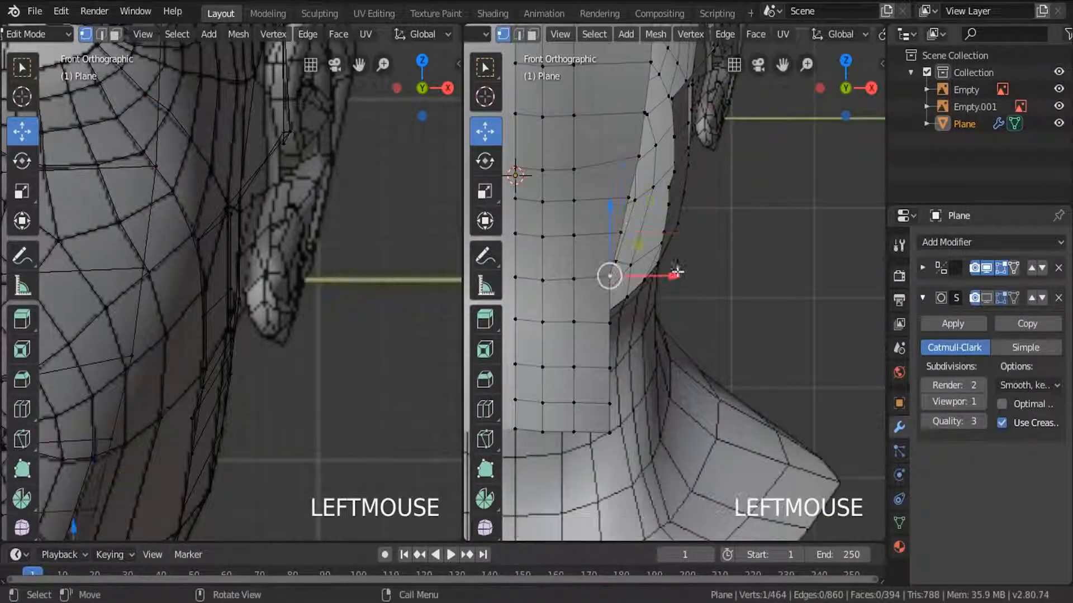
{"action": "left_click_drag", "start_coordinate": [682, 274], "coordinate": [689, 269]}
{"action": "scroll", "coordinate": [637, 282], "scroll_direction": "down", "scroll_amount": 4}
{"action": "key", "text": "a"}
{"action": "key", "text": "a"}
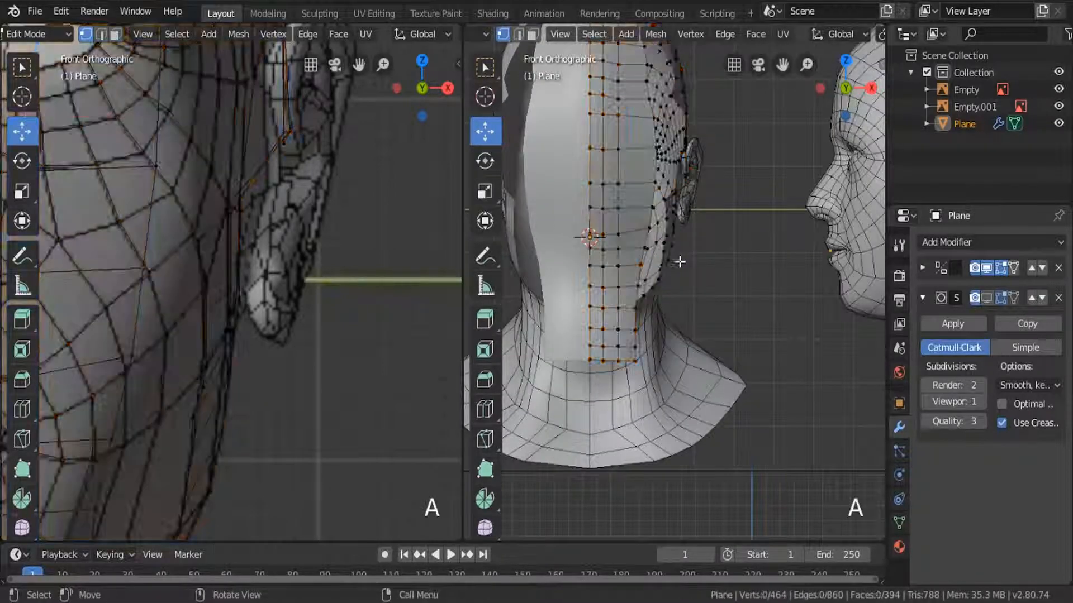
Select the strip's inner edge path from the upper skull to the neck end and edge-slide it toward the outer border.
{"action": "middle_click_drag", "start_coordinate": [678, 256], "coordinate": [617, 273]}
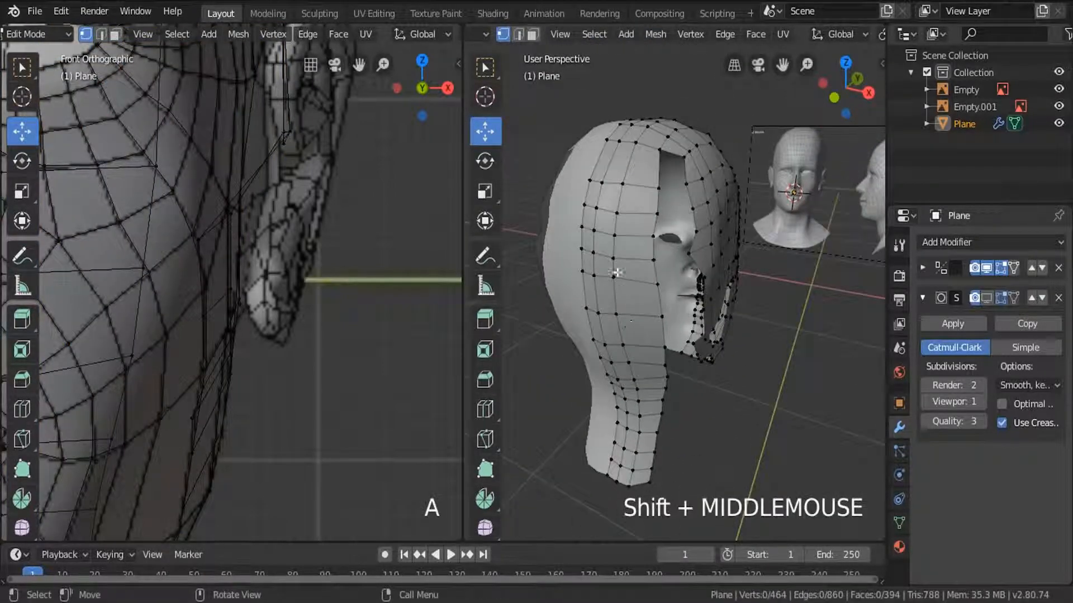
{"action": "left_click", "coordinate": [620, 199], "text": "alt"}
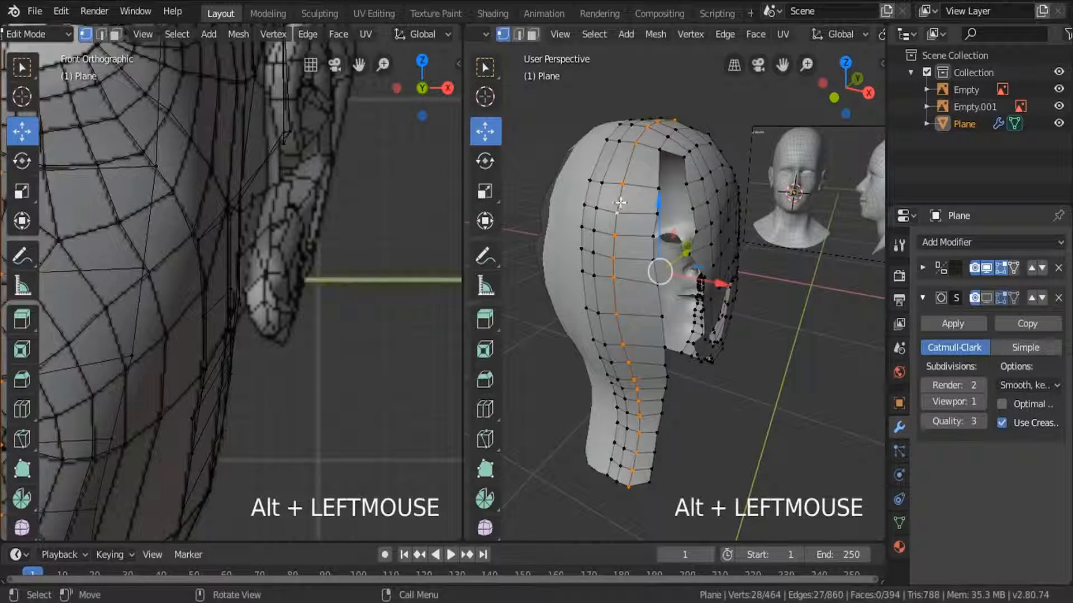
{"action": "left_click", "coordinate": [622, 184]}
{"action": "key", "text": "g"}
{"action": "right_click", "coordinate": [635, 149]}
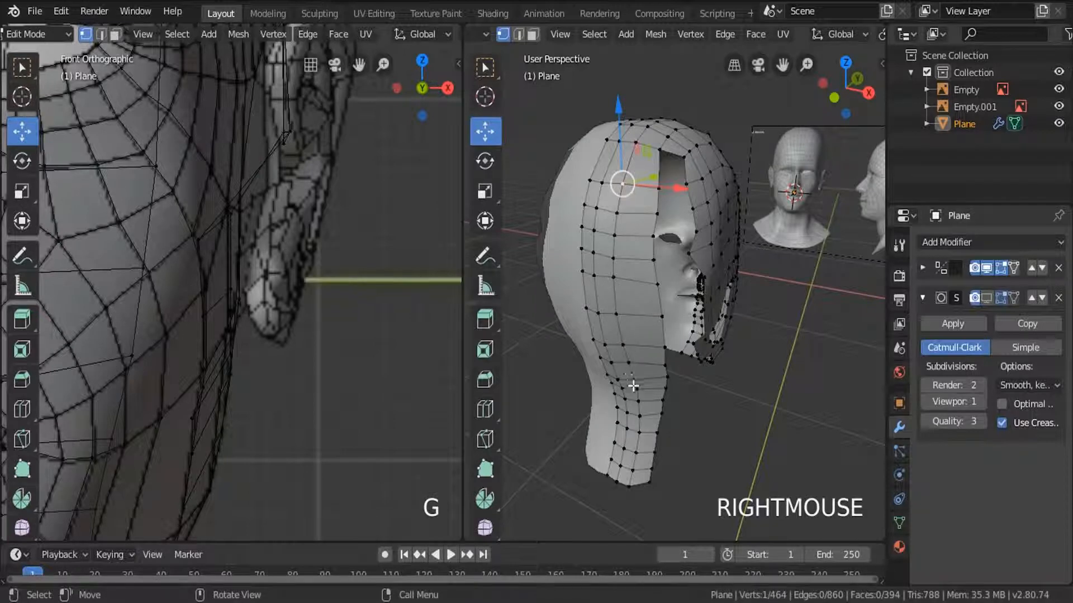
{"action": "left_click", "coordinate": [632, 484], "text": "ctrl"}
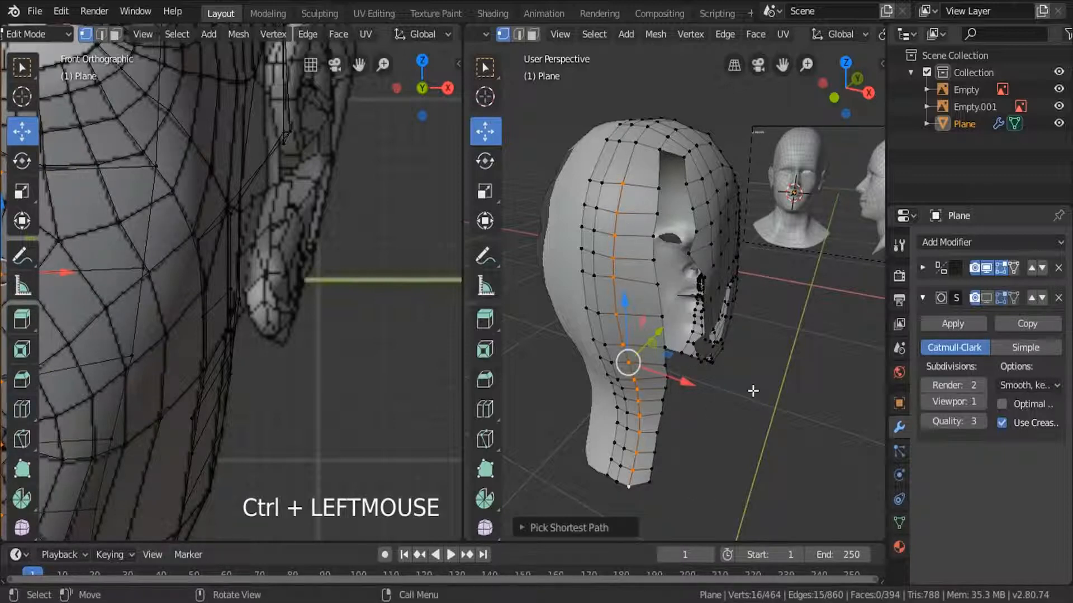
{"action": "key", "text": "g"}
{"action": "key", "text": "g"}
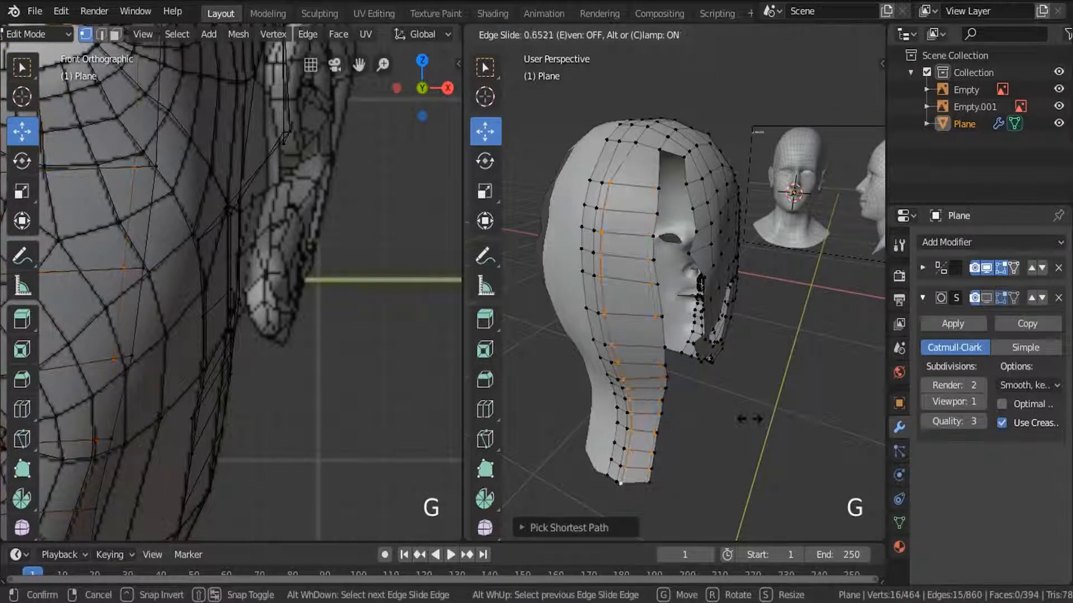
{"action": "left_click", "coordinate": [635, 359]}
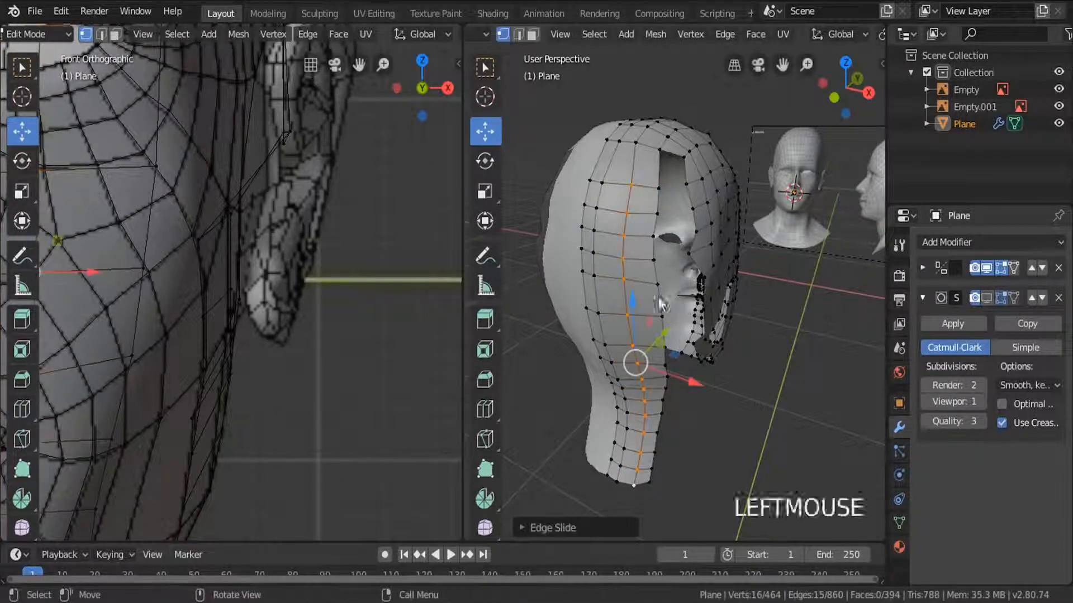
Preview the head in Object Mode and reposition a lower rear border vertex of the side mesh in Edit Mode.
{"action": "key", "text": "Tab"}
{"action": "middle_click_drag", "start_coordinate": [634, 359], "coordinate": [689, 361]}
{"action": "key", "text": "Tab"}
{"action": "scroll", "coordinate": [664, 358], "scroll_direction": "up", "scroll_amount": 3}
{"action": "left_click", "coordinate": [689, 358]}
{"action": "left_click_drag", "start_coordinate": [719, 386], "coordinate": [683, 347]}
{"action": "scroll", "coordinate": [677, 301], "scroll_direction": "up", "scroll_amount": 3}
{"action": "middle_click_drag", "start_coordinate": [697, 400], "coordinate": [670, 315]}
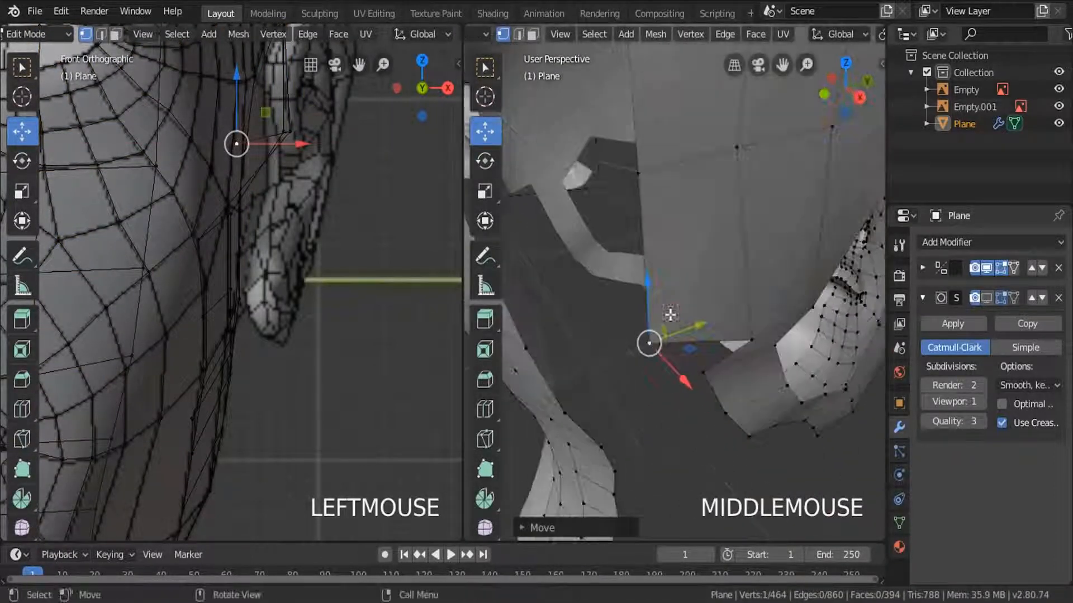
Pull the vertices further up the side mesh's rear border along X to even out the gap.
{"action": "left_click", "coordinate": [638, 173]}
{"action": "middle_click_drag", "start_coordinate": [638, 173], "coordinate": [693, 343]}
{"action": "left_click_drag", "start_coordinate": [736, 433], "coordinate": [697, 400]}
{"action": "scroll", "coordinate": [670, 363], "scroll_direction": "down", "scroll_amount": 2}
{"action": "middle_click_drag", "start_coordinate": [671, 363], "coordinate": [640, 309]}
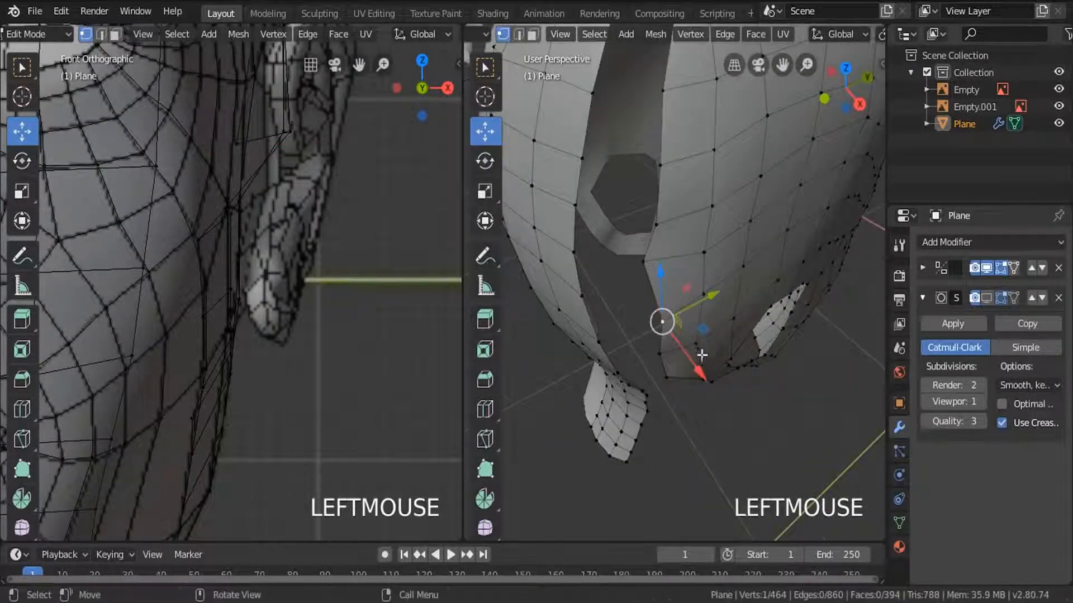
{"action": "left_click_drag", "start_coordinate": [702, 355], "coordinate": [664, 326]}
{"action": "left_click_drag", "start_coordinate": [675, 247], "coordinate": [667, 239]}
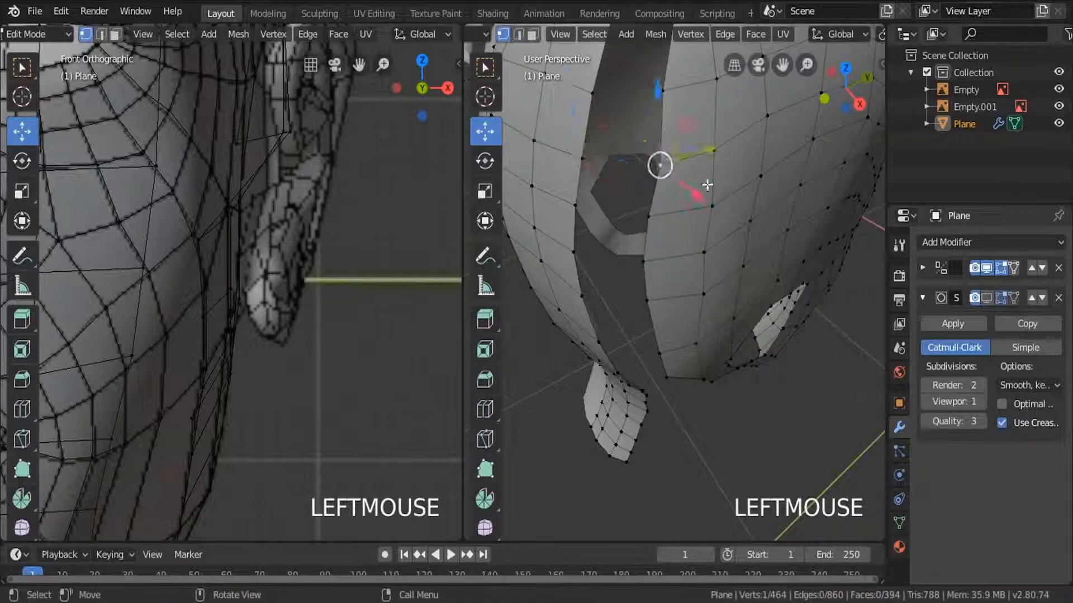
{"action": "left_click_drag", "start_coordinate": [707, 185], "coordinate": [699, 179]}
{"action": "scroll", "coordinate": [596, 81], "scroll_direction": "down", "scroll_amount": 4}
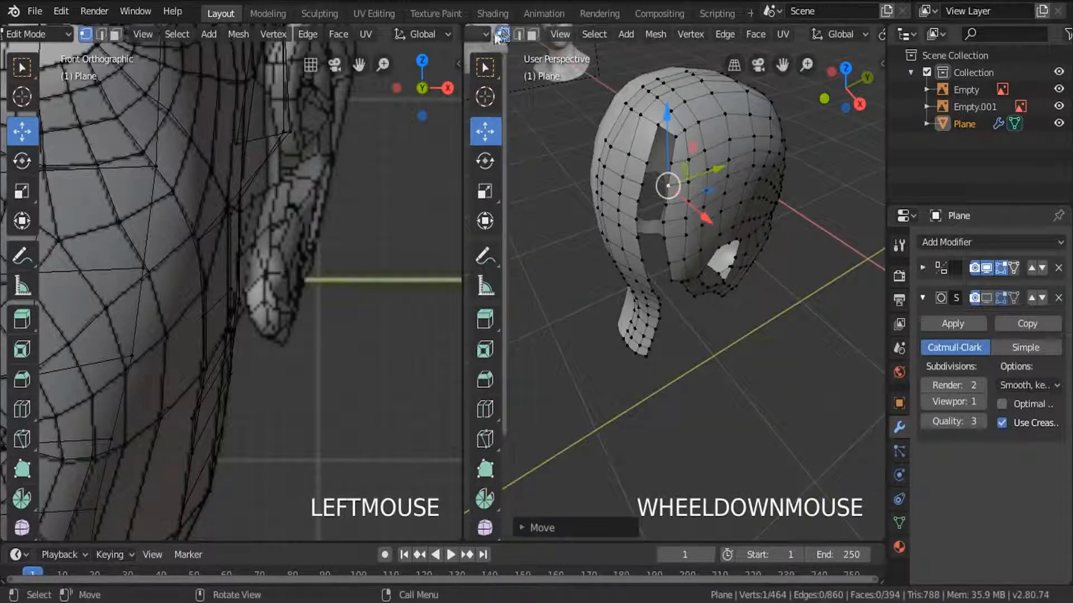
Switch to edge selection and fill three faces across the top of the gap between the strip and side mesh.
{"action": "left_click", "coordinate": [518, 34]}
{"action": "scroll", "coordinate": [647, 129], "scroll_direction": "up", "scroll_amount": 2}
{"action": "left_click", "coordinate": [685, 166], "text": "shift"}
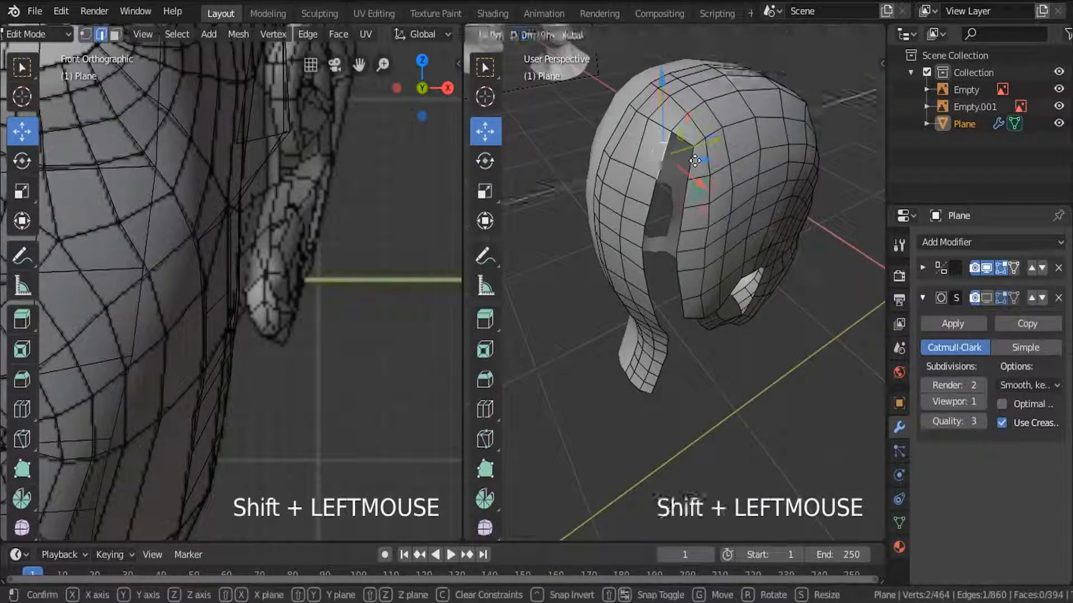
{"action": "scroll", "coordinate": [685, 166], "scroll_direction": "up", "scroll_amount": 2}
{"action": "left_click", "coordinate": [689, 162], "text": "shift"}
{"action": "key", "text": "f"}
{"action": "left_click", "coordinate": [683, 229]}
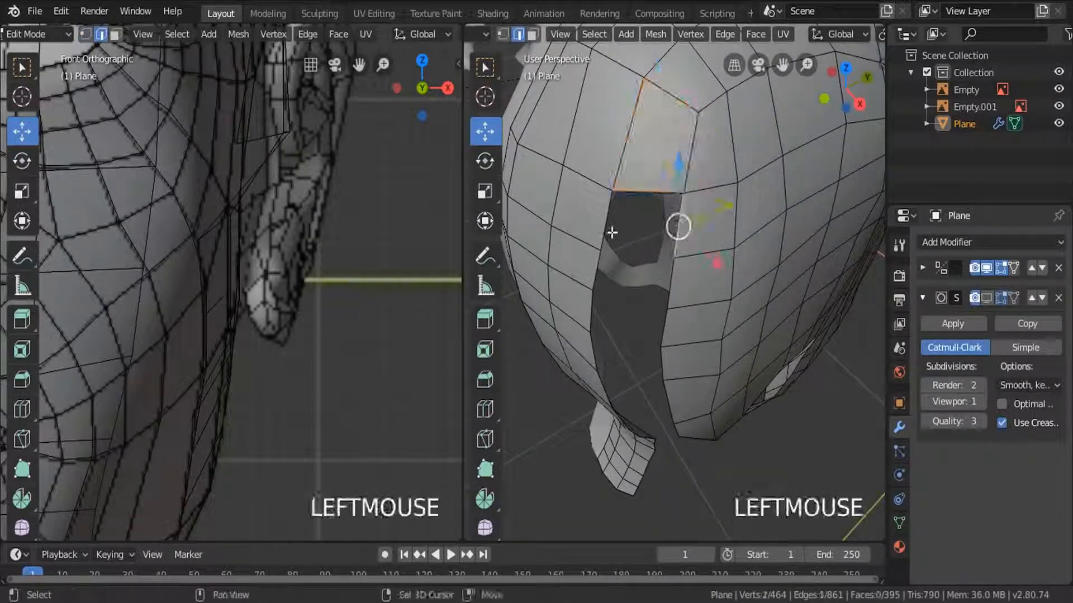
{"action": "key", "text": "f"}
{"action": "left_click", "coordinate": [600, 270]}
{"action": "key", "text": "f"}
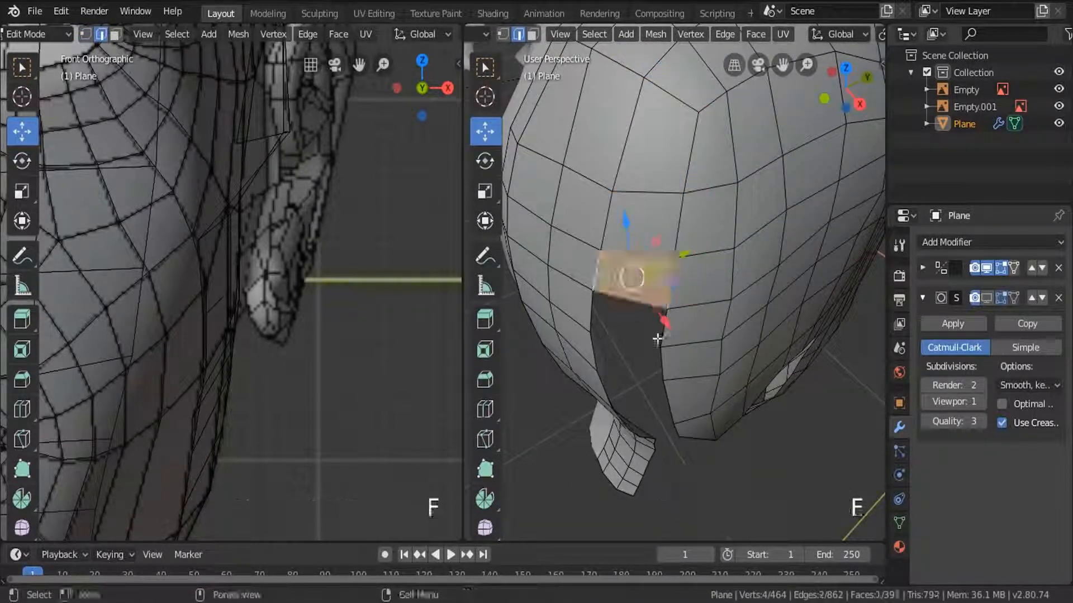
Fill four more faces down the gap to join the rear strip to the lower part of the side mesh.
{"action": "left_click", "coordinate": [683, 328]}
{"action": "middle_click_drag", "start_coordinate": [683, 327], "coordinate": [682, 302]}
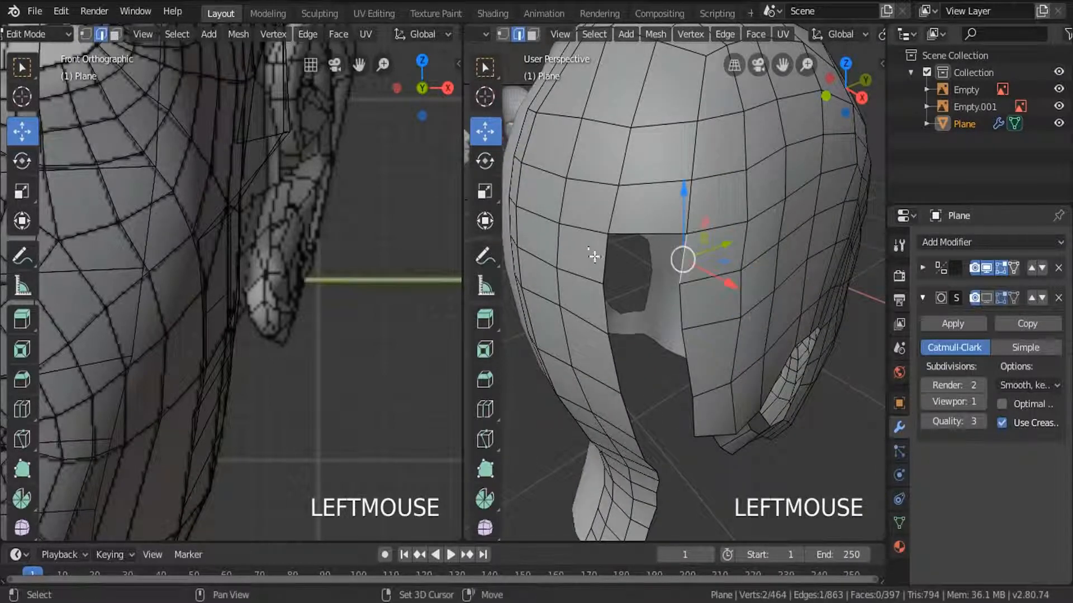
{"action": "left_click", "coordinate": [594, 256], "text": "shift"}
{"action": "key", "text": "f"}
{"action": "left_click", "coordinate": [603, 308]}
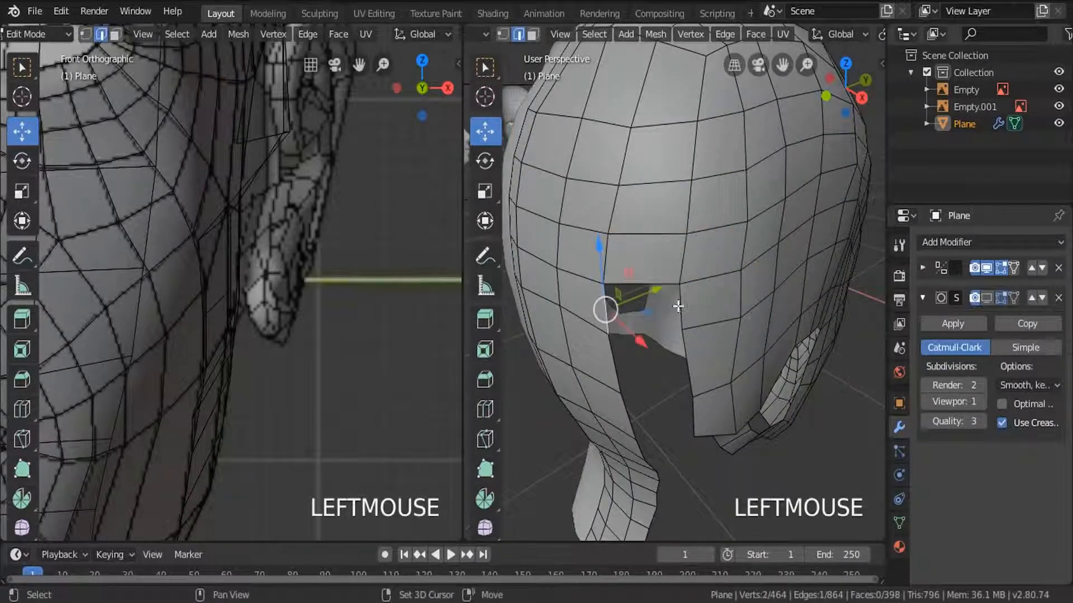
{"action": "key", "text": "f"}
{"action": "left_click", "coordinate": [686, 365]}
{"action": "left_click", "coordinate": [612, 367], "text": "shift"}
{"action": "key", "text": "f"}
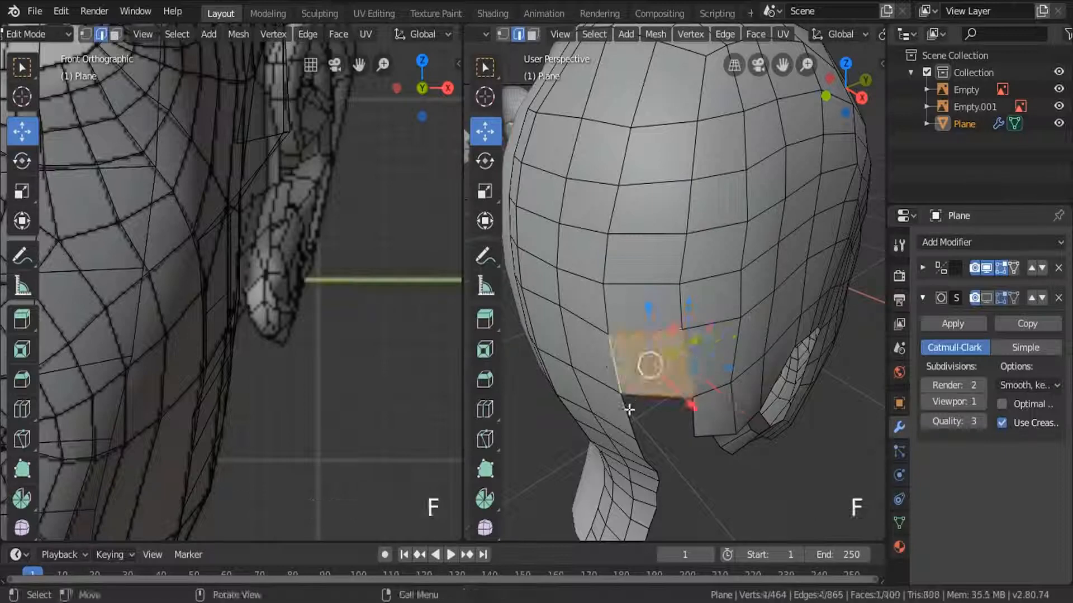
{"action": "left_click", "coordinate": [622, 425]}
{"action": "left_click", "coordinate": [694, 421], "text": "shift"}
{"action": "key", "text": "f"}
Examine the joined head in Object Mode from the back and the side.
{"action": "middle_click_drag", "start_coordinate": [693, 425], "coordinate": [581, 211]}
{"action": "scroll", "coordinate": [648, 358], "scroll_direction": "down", "scroll_amount": 2}
{"action": "key", "text": "Tab"}
{"action": "scroll", "coordinate": [675, 322], "scroll_direction": "down", "scroll_amount": 3}
{"action": "scroll", "coordinate": [688, 329], "scroll_direction": "up", "scroll_amount": 1}
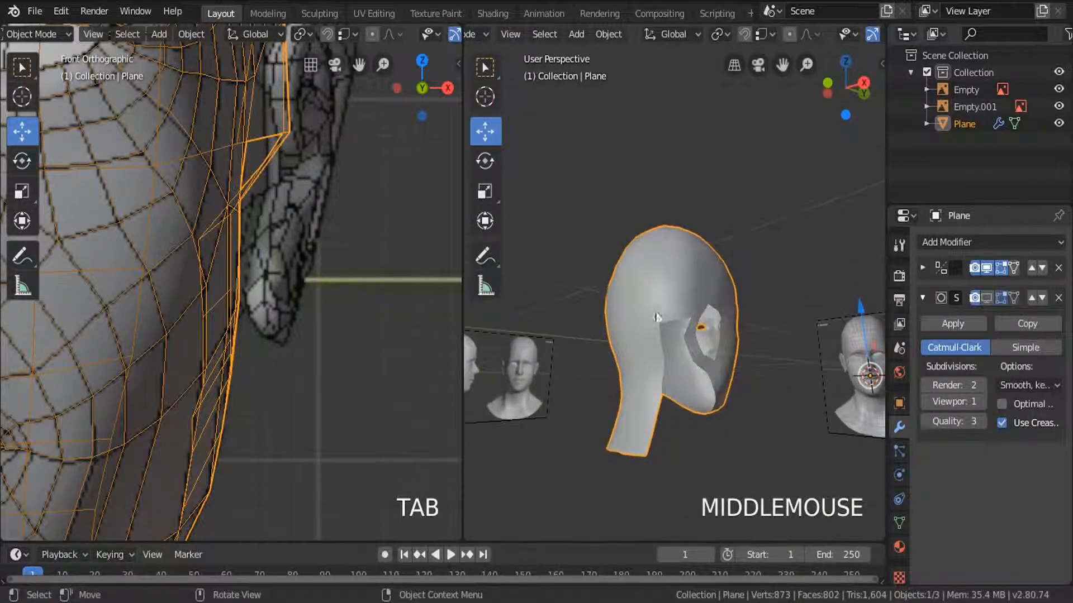
{"action": "middle_click_drag", "start_coordinate": [647, 317], "coordinate": [607, 354]}
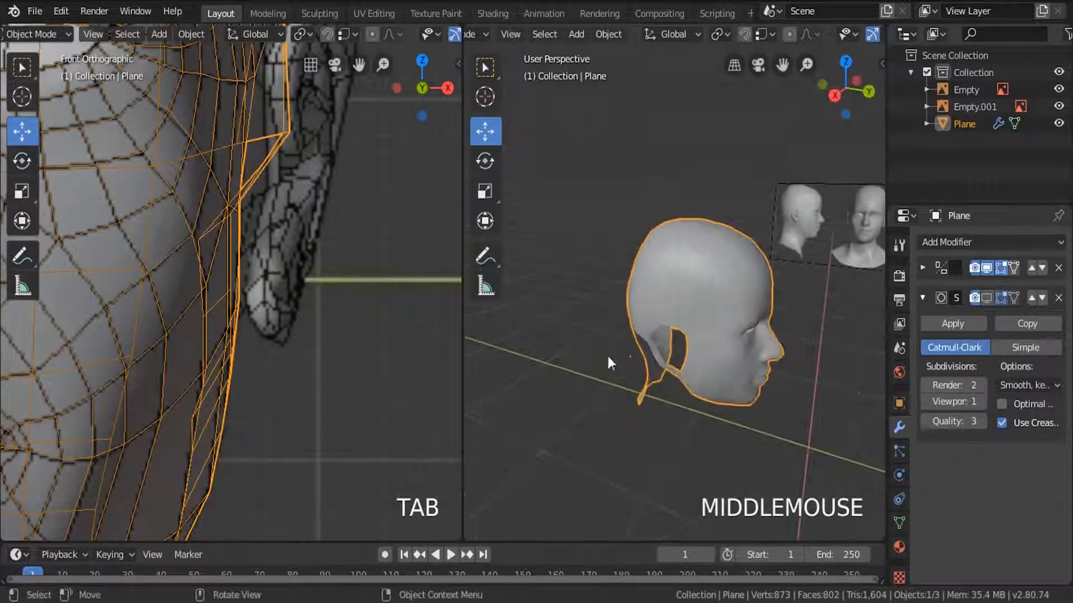
{"action": "scroll", "coordinate": [670, 361], "scroll_direction": "up", "scroll_amount": 2}
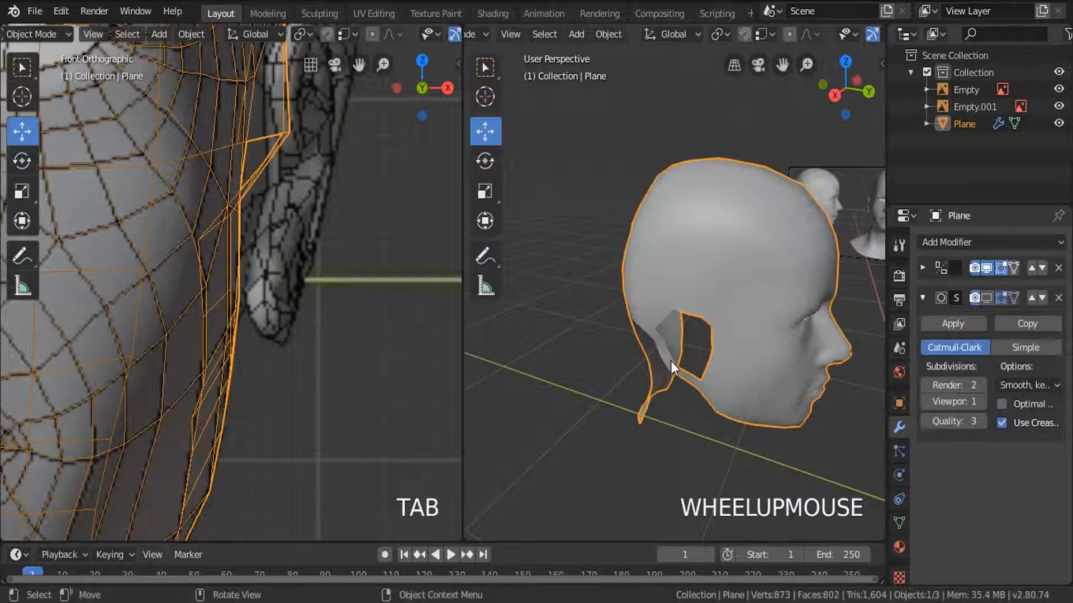
{"action": "middle_click_drag", "start_coordinate": [671, 361], "coordinate": [693, 260]}
Return to Edit Mode with vertex selection and reposition the lower border vertex behind the ear opening along X.
{"action": "key", "text": "Tab"}
{"action": "scroll", "coordinate": [644, 333], "scroll_direction": "up", "scroll_amount": 3}
{"action": "scroll", "coordinate": [693, 257], "scroll_direction": "down", "scroll_amount": 1}
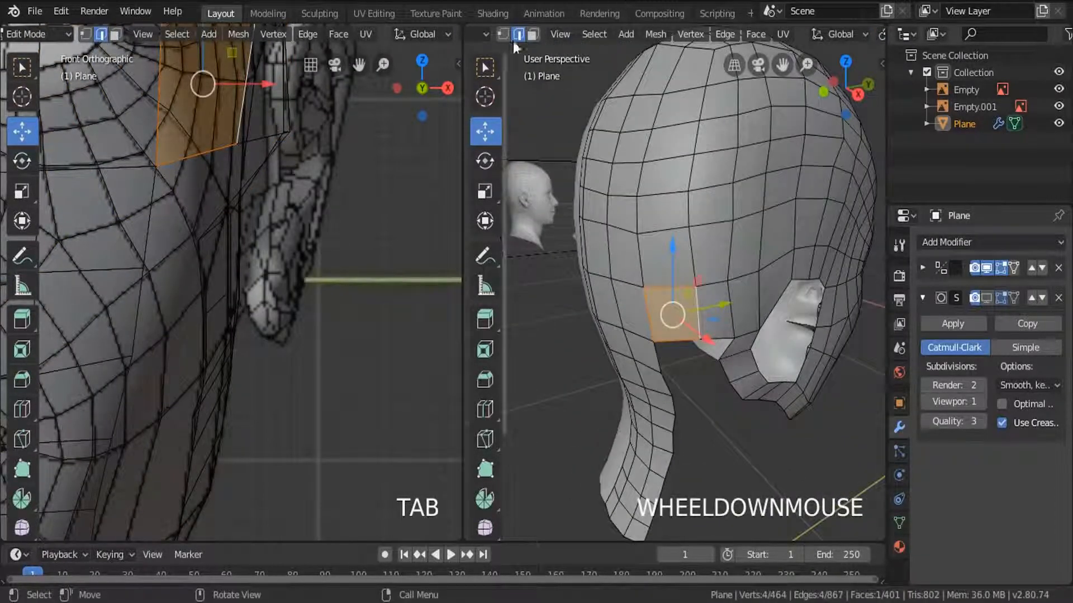
{"action": "left_click", "coordinate": [503, 34]}
{"action": "middle_click_drag", "start_coordinate": [737, 338], "coordinate": [771, 343]}
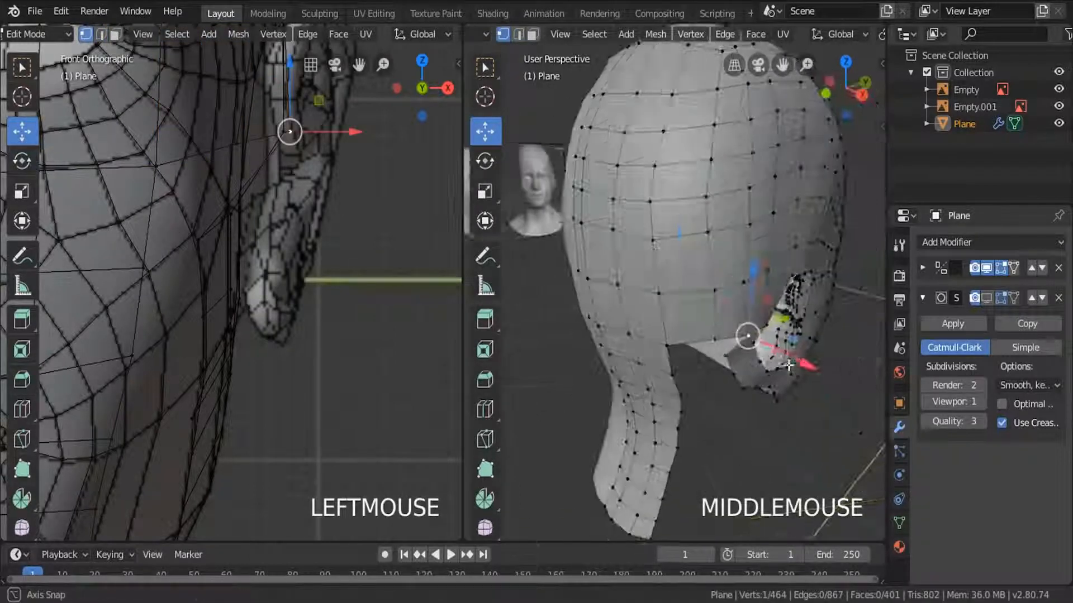
{"action": "left_click_drag", "start_coordinate": [799, 360], "coordinate": [738, 344]}
Slide two vertices along their edges at the lower back of the skull to even the grid.
{"action": "left_click", "coordinate": [709, 341]}
{"action": "key", "text": "g"}
{"action": "key", "text": "g"}
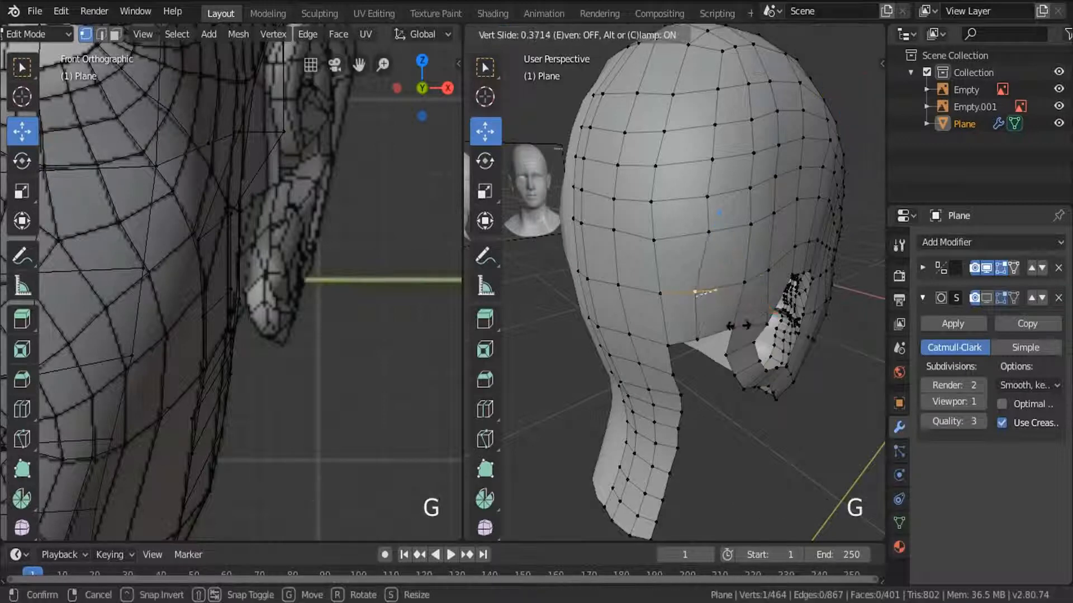
{"action": "left_click", "coordinate": [744, 326]}
{"action": "left_click", "coordinate": [682, 231]}
{"action": "key", "text": "g"}
{"action": "key", "text": "g"}
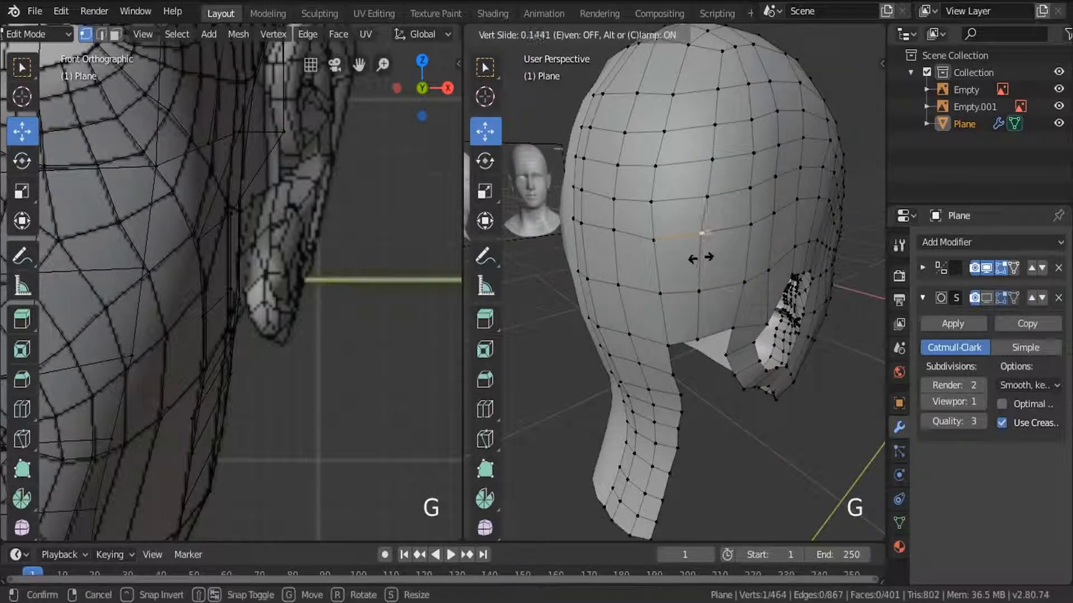
{"action": "left_click", "coordinate": [702, 248]}
Reposition the border vertex at the rear of the ear opening.
{"action": "middle_click_drag", "start_coordinate": [701, 249], "coordinate": [659, 336]}
{"action": "scroll", "coordinate": [659, 335], "scroll_direction": "up", "scroll_amount": 3}
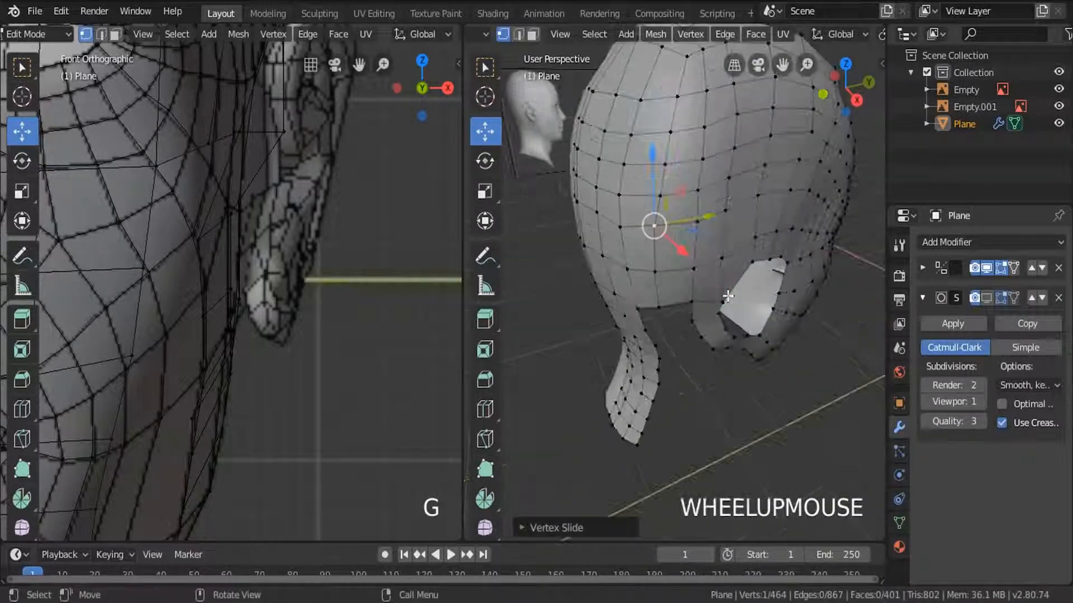
{"action": "left_click", "coordinate": [722, 304]}
{"action": "scroll", "coordinate": [727, 313], "scroll_direction": "up", "scroll_amount": 2}
{"action": "left_click_drag", "start_coordinate": [749, 333], "coordinate": [721, 301]}
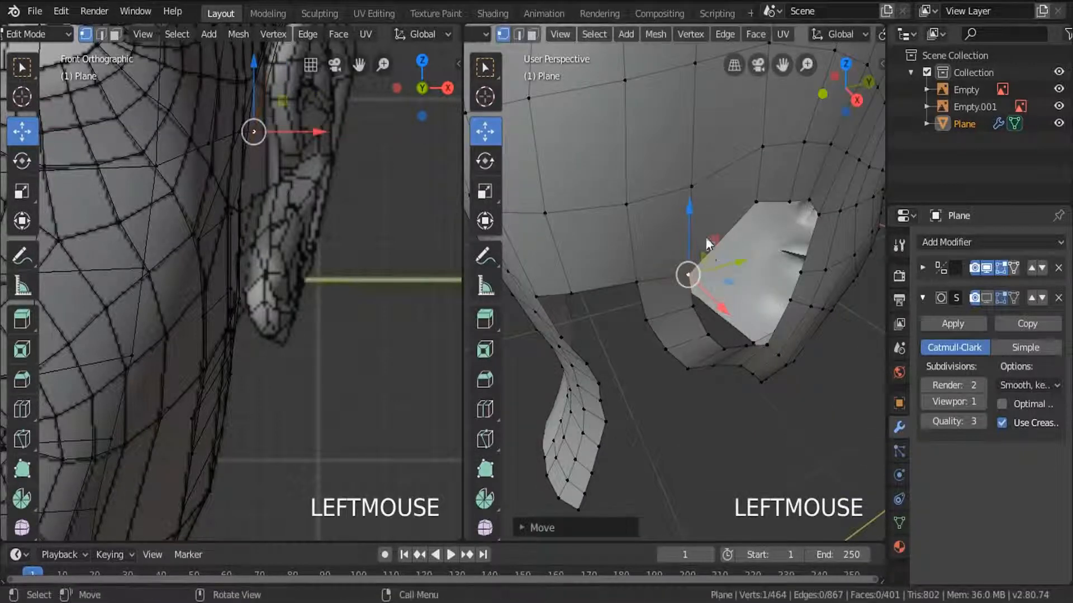
Examine the head surface around the ear opening in Object Mode, and return to Edit Mode.
{"action": "key", "text": "Tab"}
{"action": "scroll", "coordinate": [737, 320], "scroll_direction": "down", "scroll_amount": 3}
{"action": "middle_click_drag", "start_coordinate": [736, 320], "coordinate": [699, 236]}
{"action": "scroll", "coordinate": [631, 266], "scroll_direction": "down", "scroll_amount": 3}
{"action": "key", "text": "Tab"}
{"action": "middle_click_drag", "start_coordinate": [742, 263], "coordinate": [620, 235]}
{"action": "scroll", "coordinate": [620, 235], "scroll_direction": "up", "scroll_amount": 4}
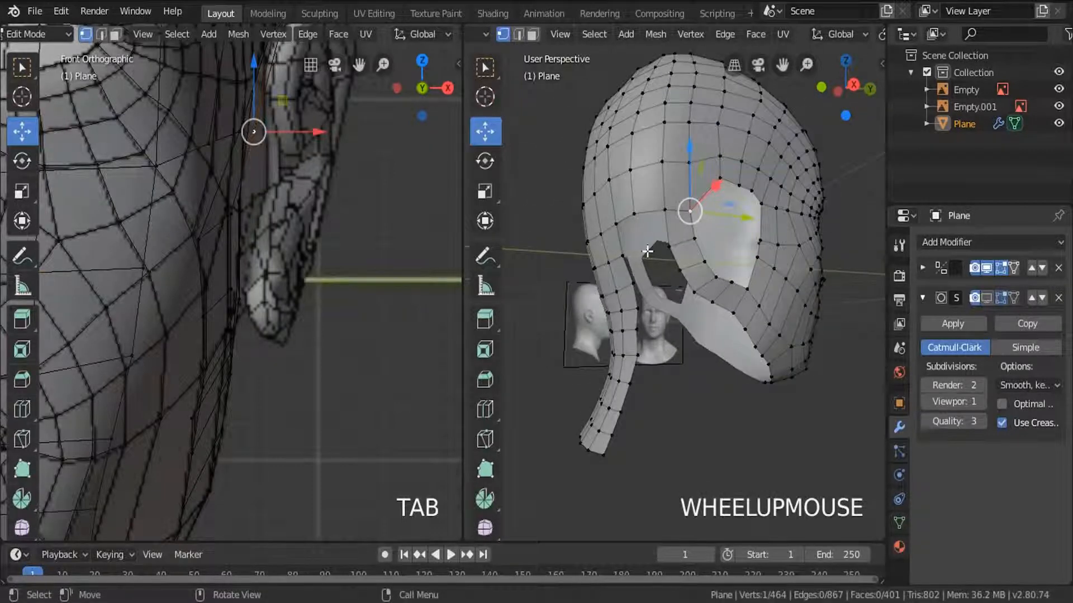
In the right view, reposition the vertex on the upper edge of the gap behind the ear, and switch to edge selection.
{"action": "key", "text": "KP_3"}
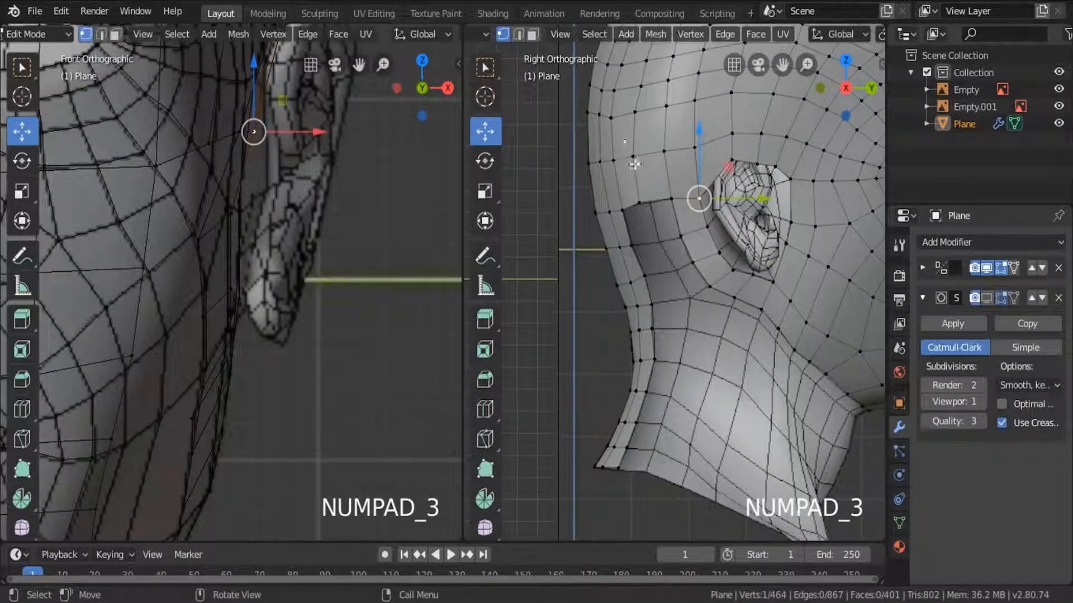
{"action": "left_click_drag", "start_coordinate": [666, 210], "coordinate": [677, 231]}
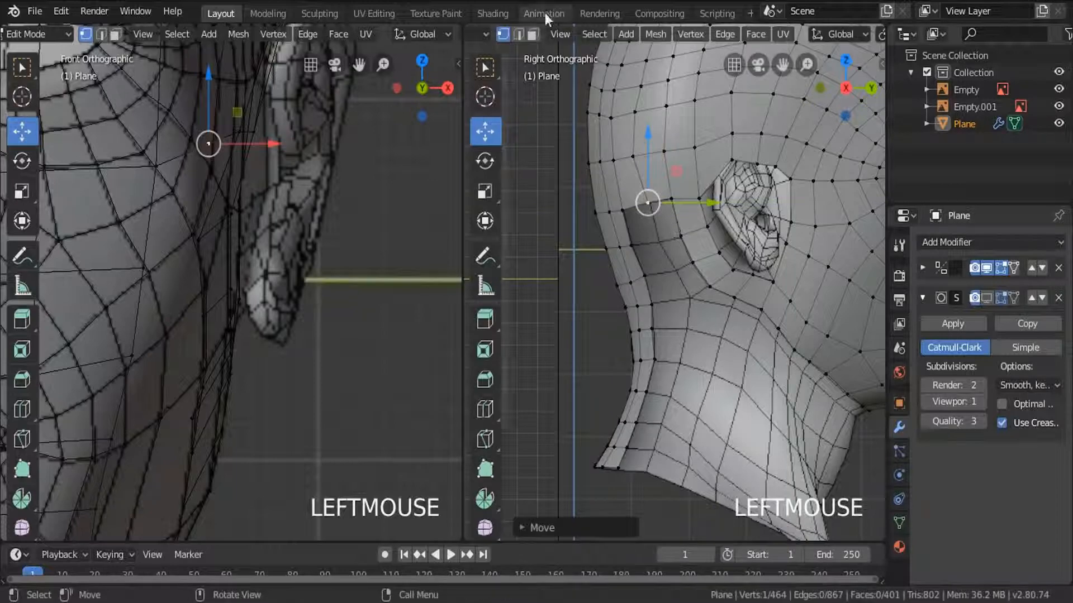
{"action": "left_click", "coordinate": [520, 35]}
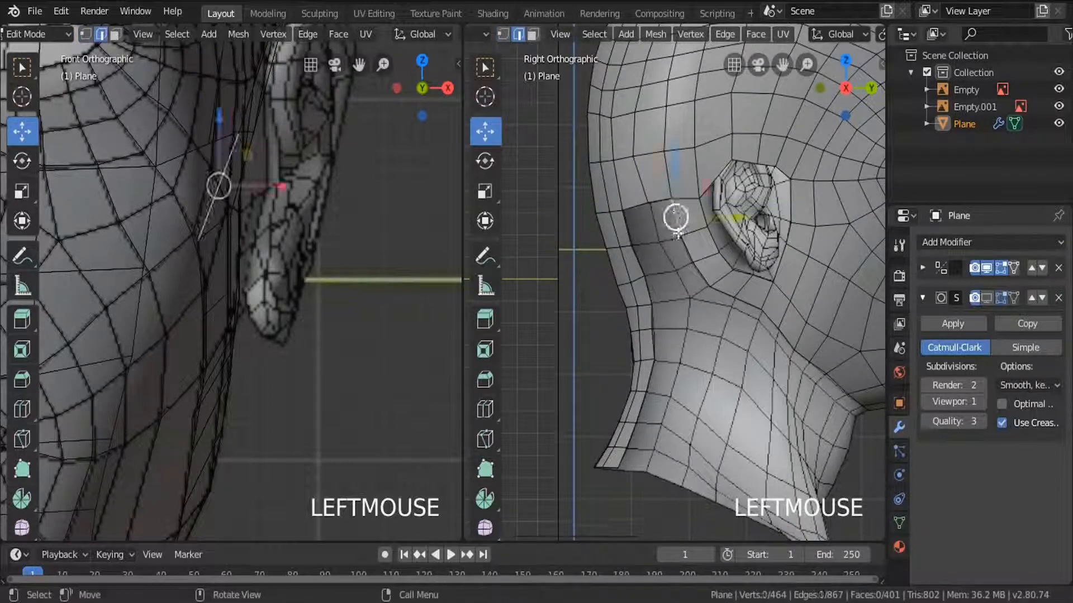
{"action": "left_click", "coordinate": [700, 276], "text": "alt"}
{"action": "scroll", "coordinate": [687, 299], "scroll_direction": "up", "scroll_amount": 1}
{"action": "key", "text": "c"}
{"action": "right_click", "coordinate": [683, 300]}
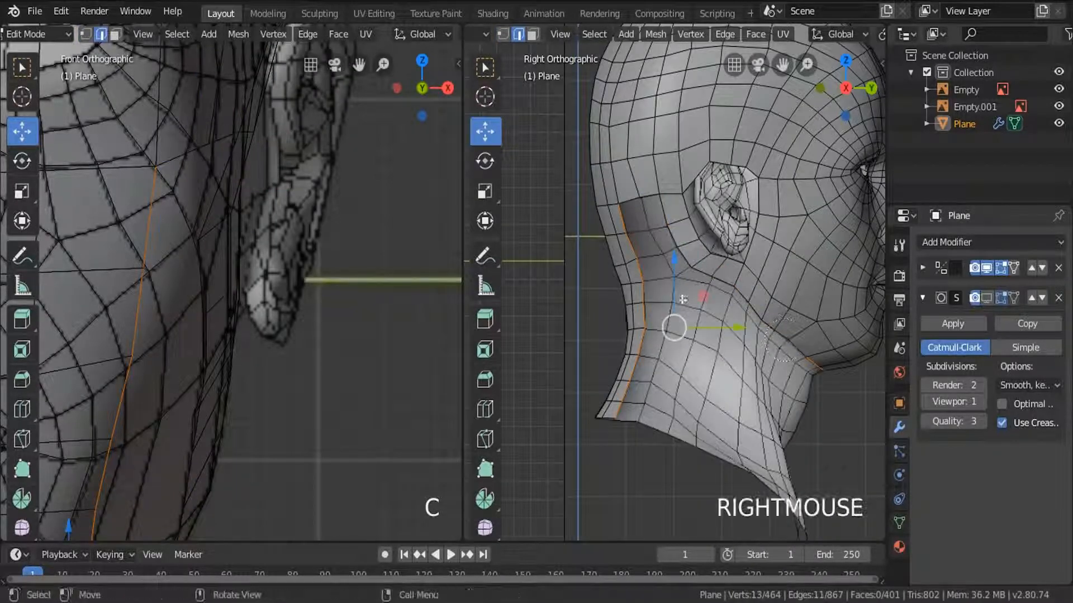
Fill the gap behind the ear with faces spanning from the rear strip to the side mesh.
{"action": "left_click", "coordinate": [625, 222]}
{"action": "scroll", "coordinate": [625, 223], "scroll_direction": "up", "scroll_amount": 4}
{"action": "left_click", "coordinate": [699, 187], "text": "shift"}
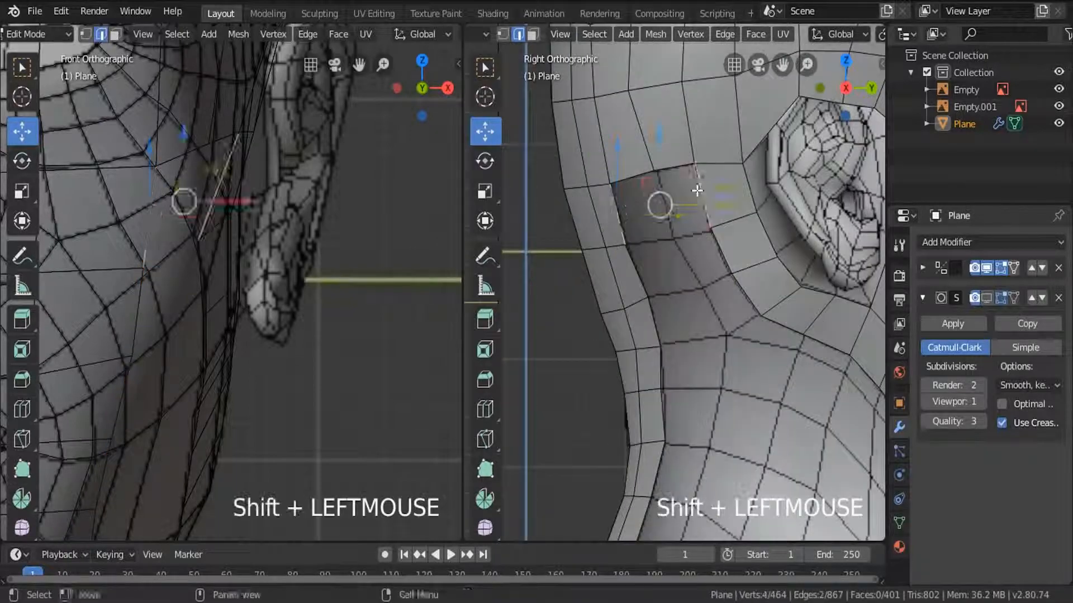
{"action": "key", "text": "f"}
{"action": "left_click", "coordinate": [656, 322]}
{"action": "left_click", "coordinate": [749, 296], "text": "shift"}
{"action": "key", "text": "f"}
Add a loop cut down the middle of the newly filled faces and clear the selection.
{"action": "key", "text": "ctrl+r"}
{"action": "left_click", "coordinate": [700, 324]}
{"action": "key", "text": "shift+Tab"}
{"action": "key", "text": "a"}
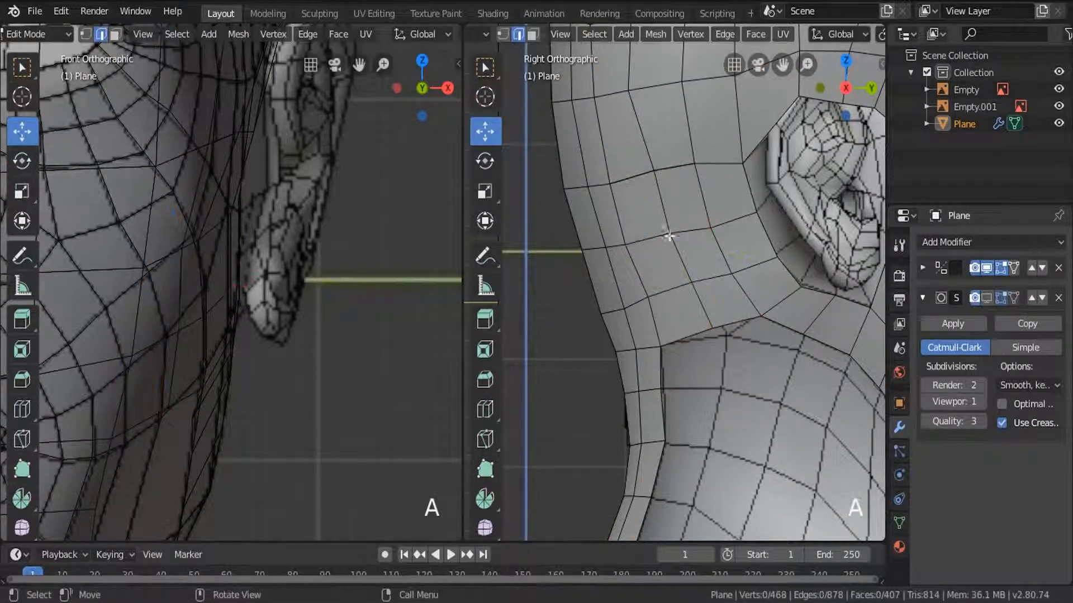
Switch to vertex selection and move the vertices of the filled patch behind the ear into even spacing.
{"action": "key", "text": "z"}
{"action": "scroll", "coordinate": [719, 346], "scroll_direction": "up", "scroll_amount": 3}
{"action": "left_click", "coordinate": [503, 34]}
{"action": "left_click", "coordinate": [733, 329]}
{"action": "key", "text": "g"}
{"action": "left_click", "coordinate": [675, 245]}
{"action": "key", "text": "g"}
{"action": "left_click", "coordinate": [638, 156]}
{"action": "key", "text": "g"}
Shift the unevenly spaced vertices on the skull behind the upper ear to smooth the grid lines.
{"action": "scroll", "coordinate": [640, 183], "scroll_direction": "down", "scroll_amount": 3}
{"action": "middle_click_drag", "start_coordinate": [640, 184], "coordinate": [658, 354], "text": "shift"}
{"action": "left_click", "coordinate": [651, 192]}
{"action": "left_click_drag", "start_coordinate": [666, 191], "coordinate": [680, 191]}
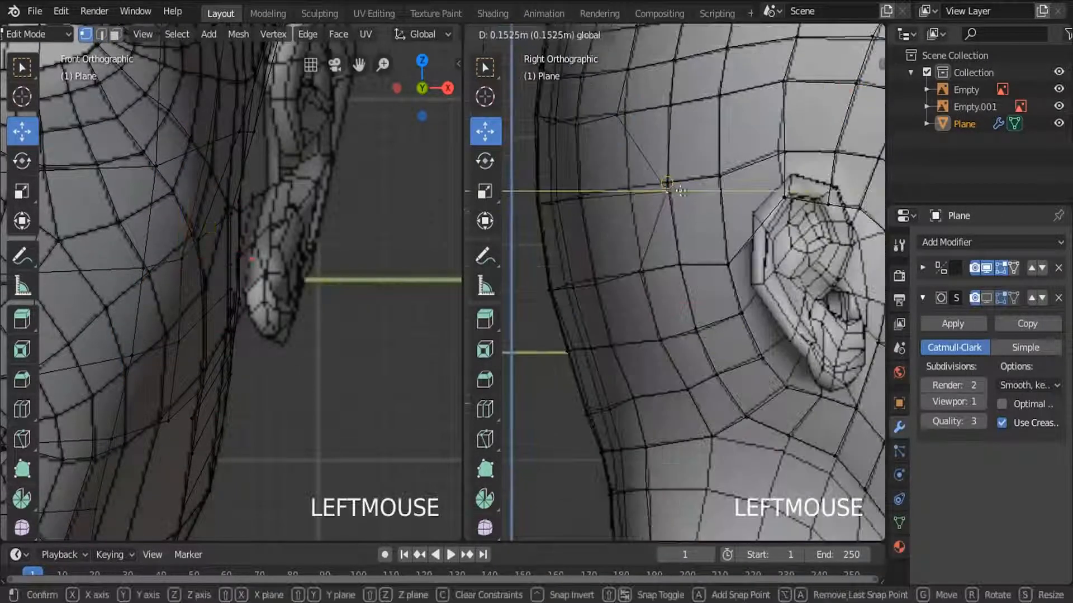
{"action": "left_click_drag", "start_coordinate": [663, 114], "coordinate": [664, 114]}
{"action": "key", "text": "a"}
Select the lower border loop without the rear strip's edges and extrude it downward from the jaw and skull.
{"action": "scroll", "coordinate": [642, 196], "scroll_direction": "down", "scroll_amount": 6}
{"action": "middle_click_drag", "start_coordinate": [672, 317], "coordinate": [630, 283], "text": "shift"}
{"action": "left_click", "coordinate": [708, 296], "text": "alt"}
{"action": "scroll", "coordinate": [630, 284], "scroll_direction": "up", "scroll_amount": 1}
{"action": "key", "text": "c"}
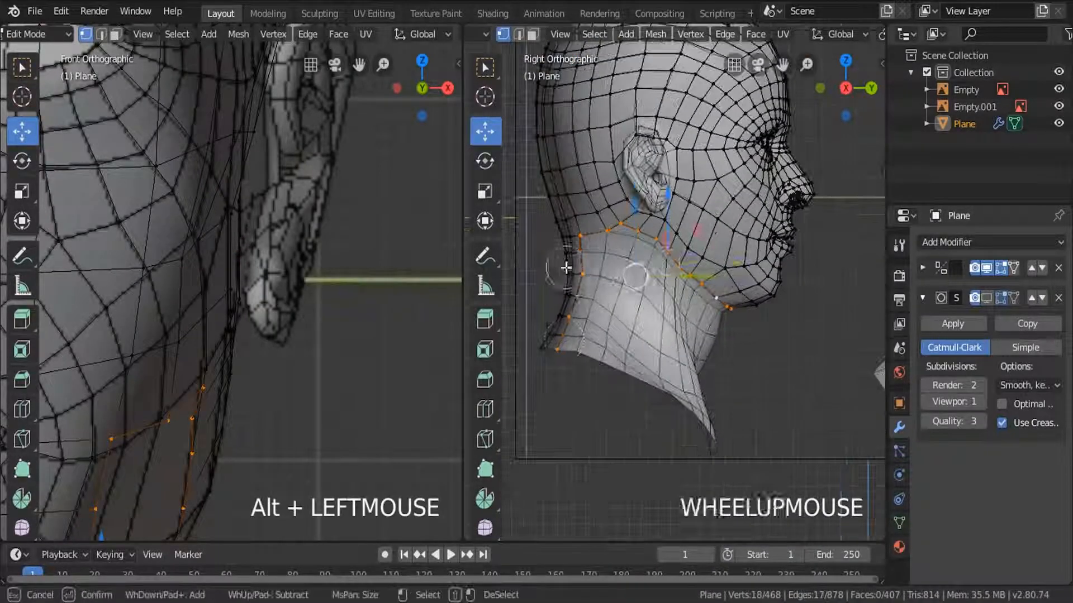
{"action": "middle_click_drag", "start_coordinate": [579, 239], "coordinate": [592, 236]}
{"action": "right_click", "coordinate": [593, 237]}
{"action": "key", "text": "e"}
{"action": "left_click", "coordinate": [713, 326]}
Adjust the height of the extruded row along Z in the front view.
{"action": "scroll", "coordinate": [167, 480], "scroll_direction": "down", "scroll_amount": 3}
{"action": "middle_click_drag", "start_coordinate": [157, 492], "coordinate": [302, 201], "text": "shift"}
{"action": "scroll", "coordinate": [302, 201], "scroll_direction": "up", "scroll_amount": 1}
{"action": "left_click_drag", "start_coordinate": [323, 133], "coordinate": [326, 190]}
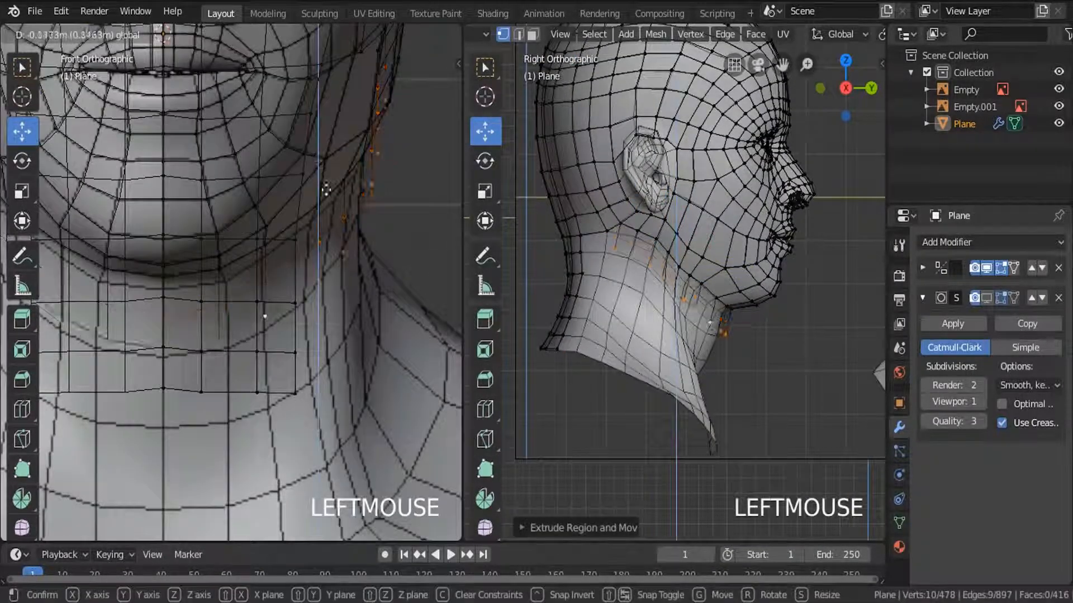
{"action": "left_click_drag", "start_coordinate": [343, 141], "coordinate": [343, 129]}
Reposition the front vertices of the extruded row under the jaw to match the reference wireframe.
{"action": "scroll", "coordinate": [700, 318], "scroll_direction": "up", "scroll_amount": 7}
{"action": "key", "text": "c"}
{"action": "left_click_drag", "start_coordinate": [855, 313], "coordinate": [846, 313]}
{"action": "left_click", "coordinate": [725, 269]}
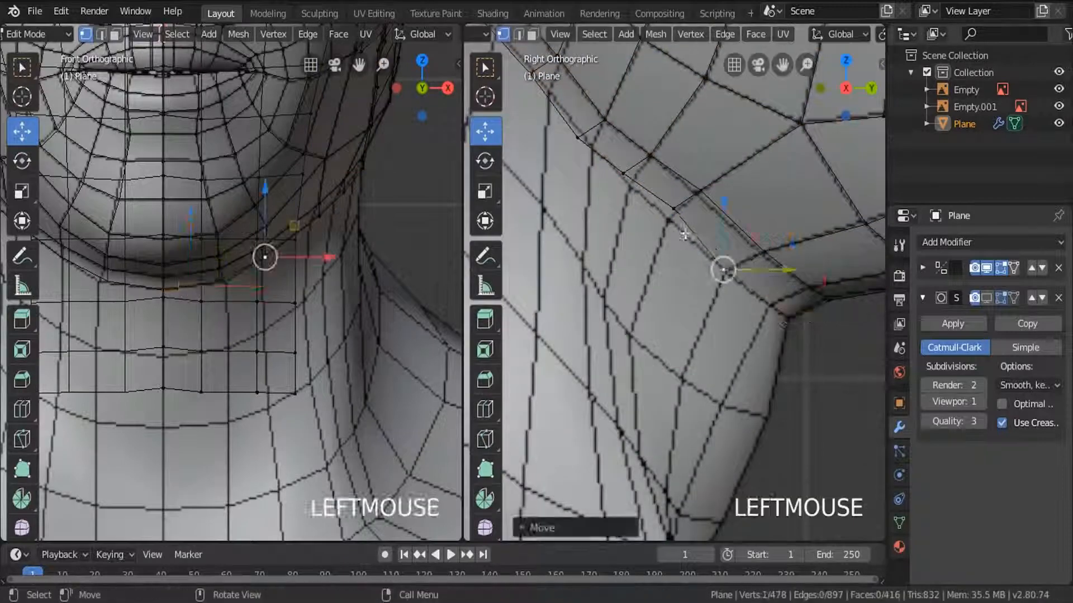
{"action": "left_click", "coordinate": [673, 214]}
{"action": "left_click_drag", "start_coordinate": [702, 184], "coordinate": [697, 192]}
Move the extruded row's vertices between the jaw and the ear onto the reference grid intersections.
{"action": "left_click", "coordinate": [625, 175]}
{"action": "key", "text": "g"}
{"action": "left_click", "coordinate": [655, 213]}
{"action": "middle_click_drag", "start_coordinate": [614, 234], "coordinate": [630, 242], "text": "shift"}
{"action": "left_click", "coordinate": [630, 182]}
{"action": "key", "text": "g"}
{"action": "left_click", "coordinate": [644, 197]}
Merge the end vertex of the extruded row with the adjacent border vertex below the ear.
{"action": "left_click", "coordinate": [599, 191]}
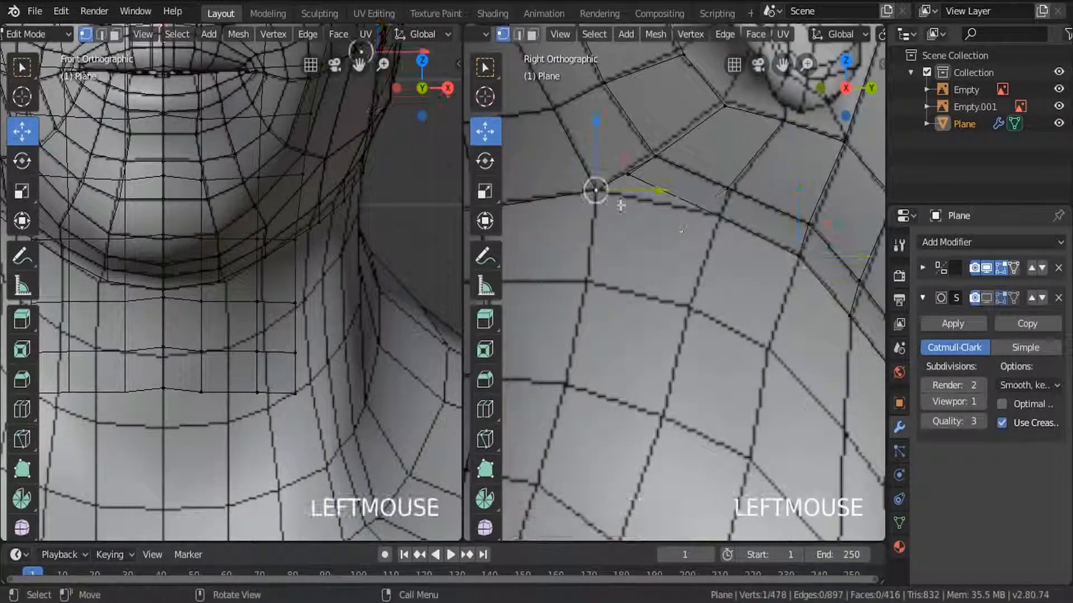
{"action": "scroll", "coordinate": [636, 162], "scroll_direction": "up", "scroll_amount": 4}
{"action": "left_click", "coordinate": [558, 194], "text": "shift"}
{"action": "left_click", "coordinate": [690, 33]}
{"action": "mouse_move", "coordinate": [729, 299]}
{"action": "left_click", "coordinate": [910, 311]}
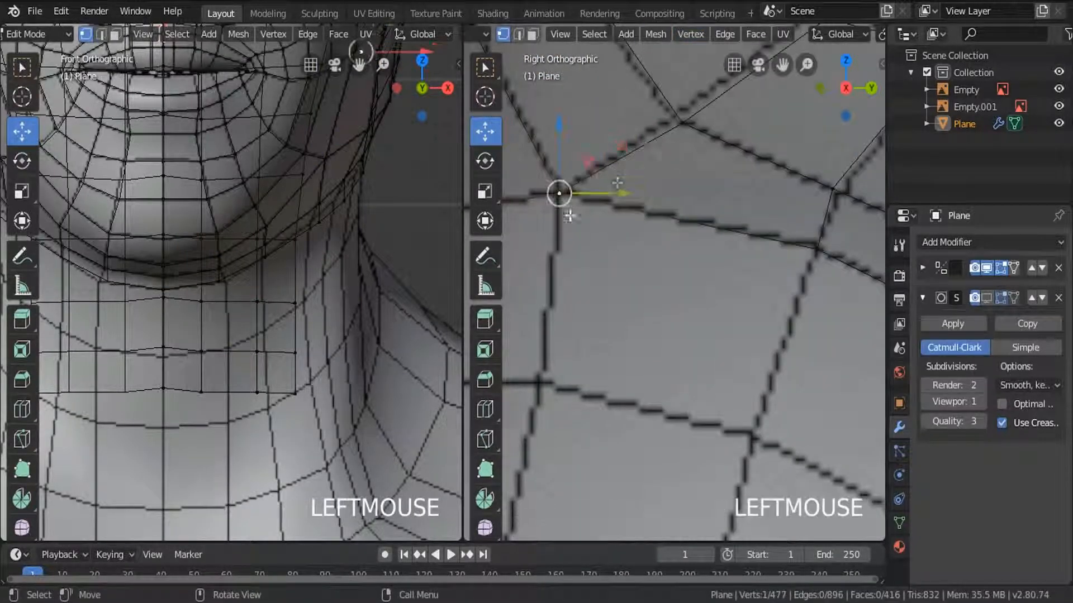
Reposition the row vertex next to the merged corner onto the reference line and clear the selection.
{"action": "left_click", "coordinate": [833, 189]}
{"action": "key", "text": "g"}
{"action": "left_click", "coordinate": [840, 190]}
{"action": "scroll", "coordinate": [667, 244], "scroll_direction": "down", "scroll_amount": 10}
{"action": "key", "text": "a"}
{"action": "key", "text": "a"}
Adjust the under-jaw row's vertices in the front view to follow the reference wireframe.
{"action": "scroll", "coordinate": [273, 237], "scroll_direction": "up", "scroll_amount": 5}
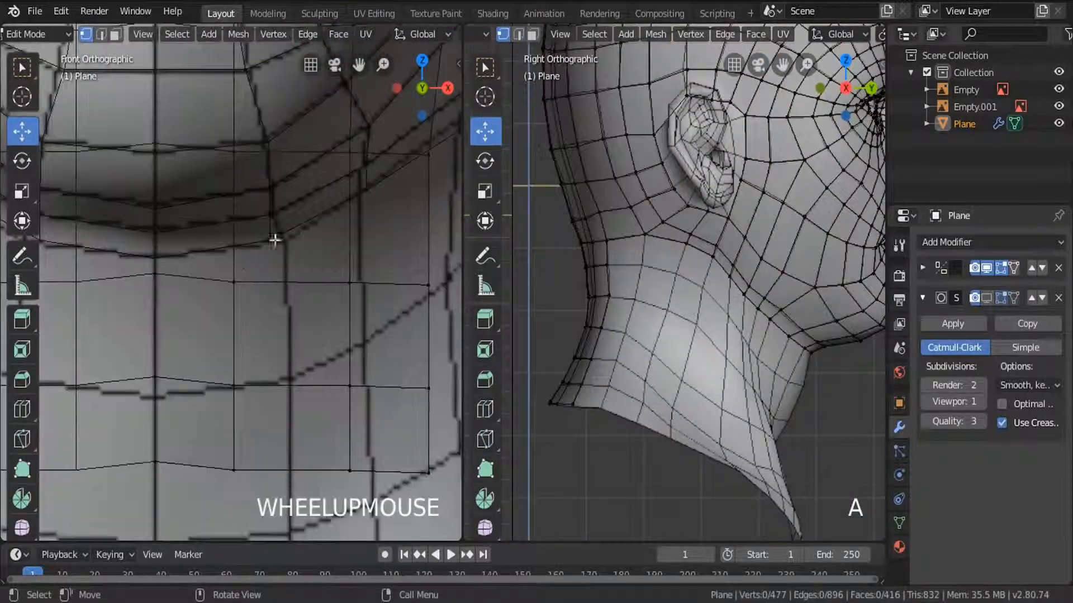
{"action": "left_click", "coordinate": [281, 207]}
{"action": "middle_click_drag", "start_coordinate": [349, 217], "coordinate": [266, 321], "text": "shift"}
{"action": "left_click", "coordinate": [381, 167]}
{"action": "middle_click_drag", "start_coordinate": [395, 179], "coordinate": [293, 346], "text": "shift"}
{"action": "left_click", "coordinate": [388, 242]}
{"action": "left_click_drag", "start_coordinate": [450, 244], "coordinate": [383, 233]}
Extrude the neck's lower border loop, excluding the rear strip, and scale and position the new row below the jaw.
{"action": "scroll", "coordinate": [732, 263], "scroll_direction": "up", "scroll_amount": 4}
{"action": "scroll", "coordinate": [693, 257], "scroll_direction": "down", "scroll_amount": 5}
{"action": "key", "text": "a"}
{"action": "key", "text": "a"}
{"action": "left_click", "coordinate": [694, 258], "text": "alt"}
{"action": "key", "text": "c"}
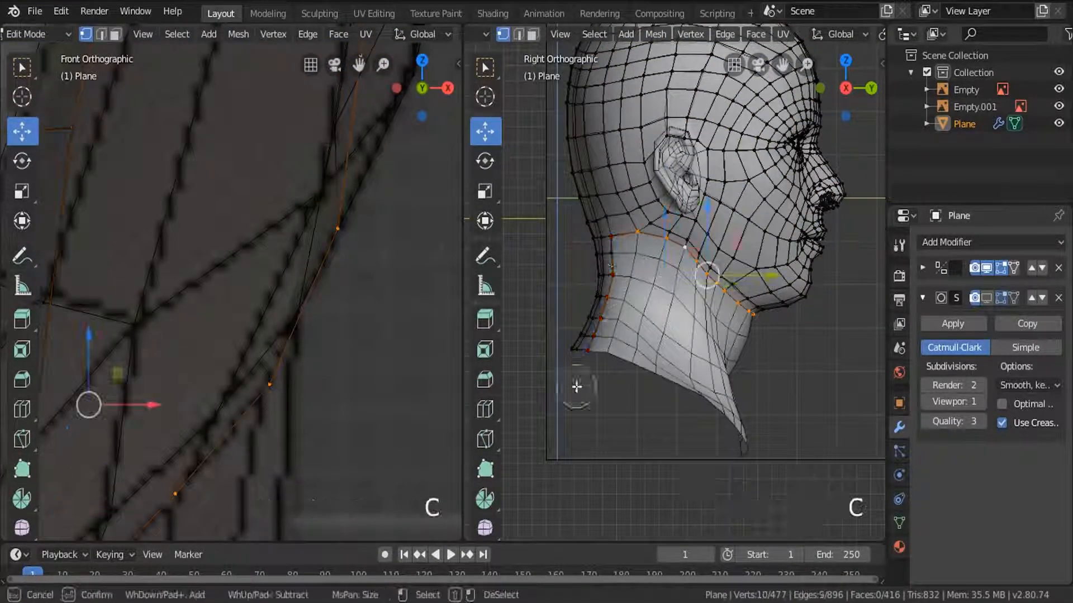
{"action": "left_click", "coordinate": [749, 378]}
{"action": "key", "text": "s"}
{"action": "left_click", "coordinate": [746, 373]}
{"action": "left_click_drag", "start_coordinate": [699, 248], "coordinate": [699, 241]}
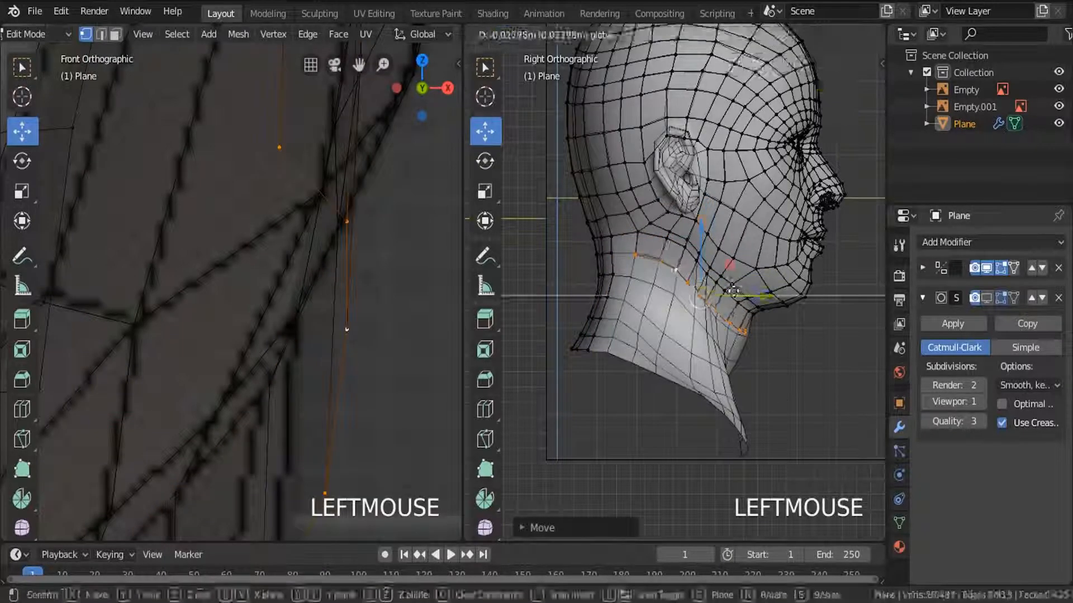
Move the new row's front vertices beneath the chin and jaw onto the reference grid.
{"action": "scroll", "coordinate": [743, 348], "scroll_direction": "up", "scroll_amount": 4}
{"action": "left_click", "coordinate": [740, 316]}
{"action": "left_click_drag", "start_coordinate": [766, 317], "coordinate": [756, 296]}
{"action": "scroll", "coordinate": [745, 327], "scroll_direction": "up", "scroll_amount": 4}
{"action": "left_click", "coordinate": [762, 333]}
{"action": "key", "text": "g"}
{"action": "left_click", "coordinate": [729, 321]}
{"action": "left_click", "coordinate": [678, 263]}
{"action": "key", "text": "g"}
{"action": "left_click", "coordinate": [688, 290]}
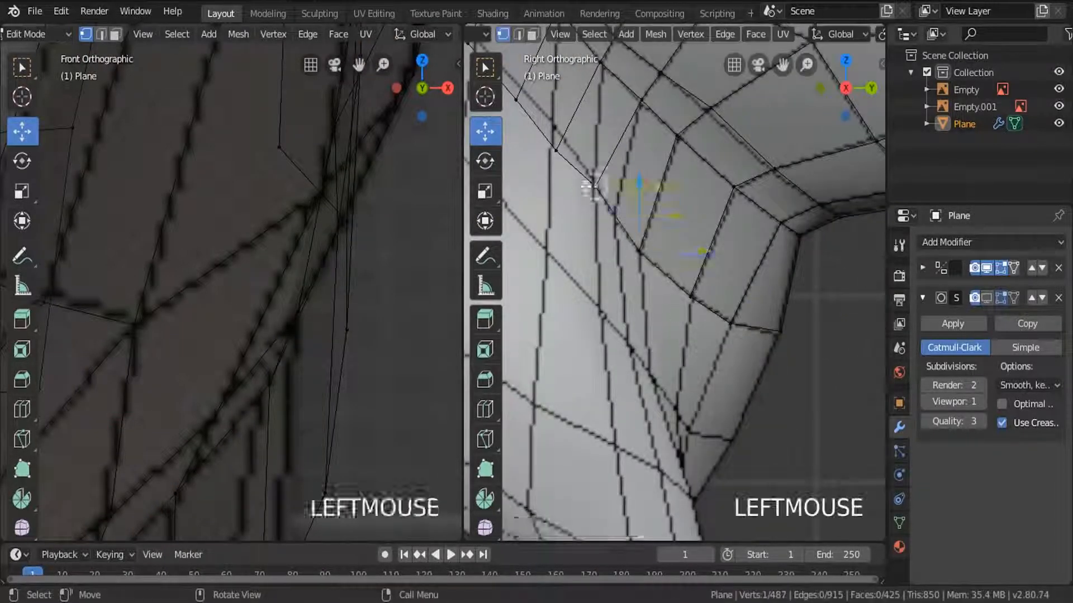
Move the new row's remaining vertices on the side of the neck below the ear onto the reference grid.
{"action": "scroll", "coordinate": [625, 213], "scroll_direction": "down", "scroll_amount": 3}
{"action": "left_click", "coordinate": [595, 168]}
{"action": "key", "text": "g"}
{"action": "left_click", "coordinate": [613, 183]}
{"action": "scroll", "coordinate": [728, 270], "scroll_direction": "down", "scroll_amount": 3}
{"action": "left_click", "coordinate": [635, 190]}
{"action": "key", "text": "g"}
{"action": "left_click", "coordinate": [639, 191]}
{"action": "left_click", "coordinate": [610, 178]}
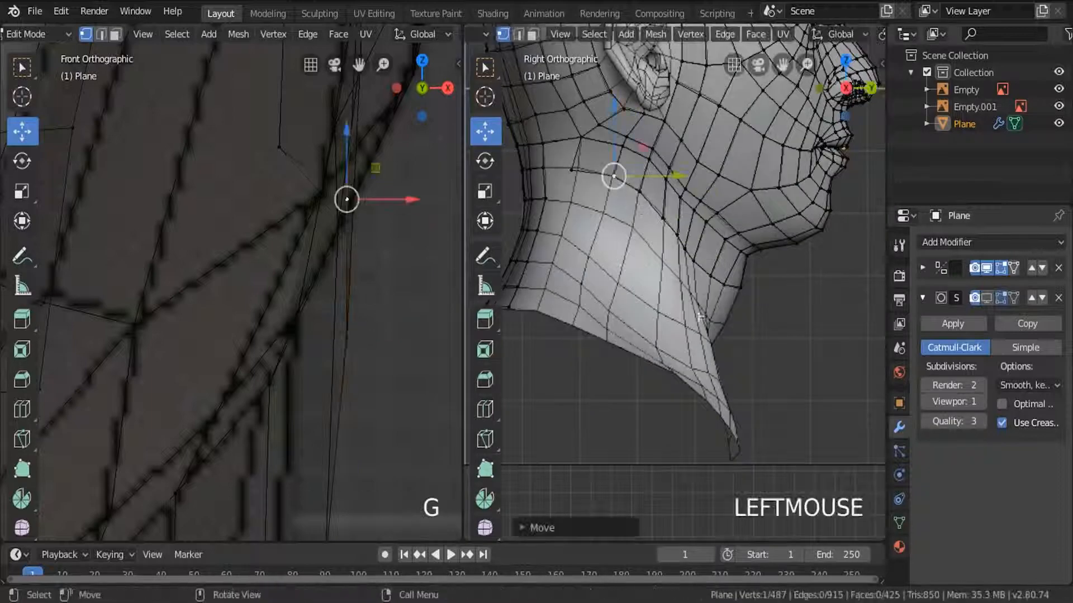
In the front view, move the new row's vertices beneath the jaw inward along X to the neck outline.
{"action": "scroll", "coordinate": [343, 402], "scroll_direction": "down", "scroll_amount": 4}
{"action": "scroll", "coordinate": [343, 402], "scroll_direction": "up", "scroll_amount": 2}
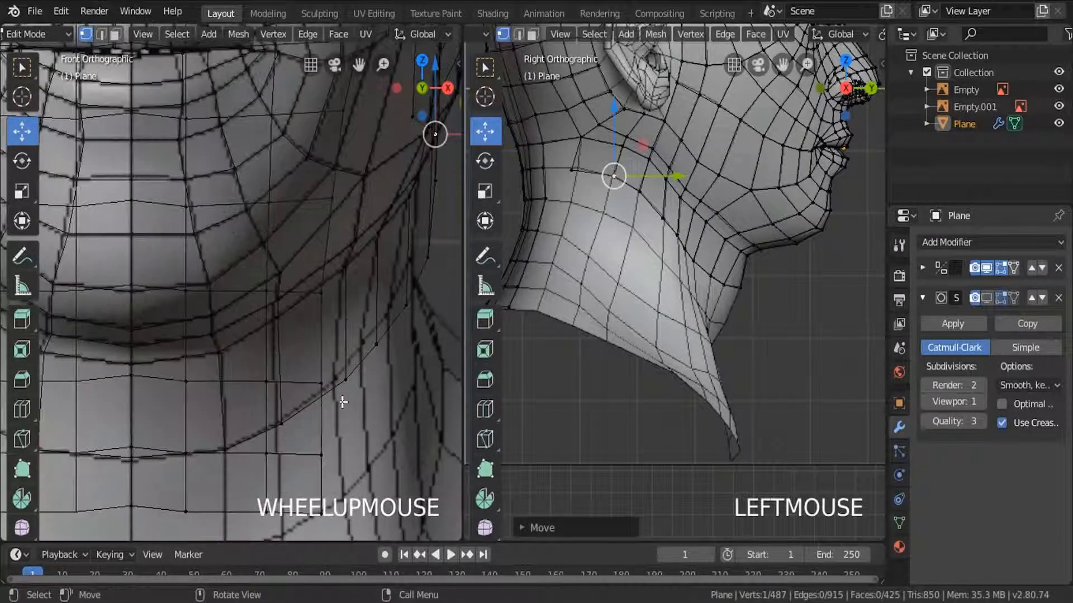
{"action": "left_click", "coordinate": [345, 380]}
{"action": "left_click", "coordinate": [401, 306]}
{"action": "left_click_drag", "start_coordinate": [441, 307], "coordinate": [430, 307]}
{"action": "middle_click_drag", "start_coordinate": [431, 306], "coordinate": [337, 307], "text": "shift"}
{"action": "left_click", "coordinate": [334, 257]}
{"action": "left_click_drag", "start_coordinate": [386, 257], "coordinate": [372, 257]}
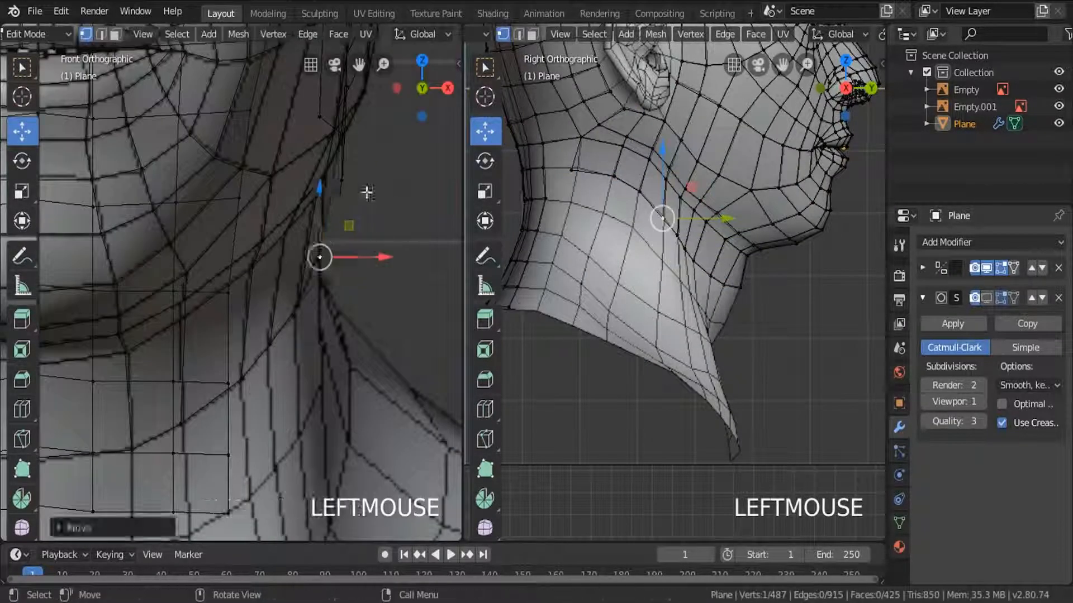
Pull the next two side-neck vertices inward along X and move the row's rear vertex outward.
{"action": "left_click", "coordinate": [342, 180]}
{"action": "left_click_drag", "start_coordinate": [394, 182], "coordinate": [378, 183]}
{"action": "left_click", "coordinate": [339, 132]}
{"action": "left_click_drag", "start_coordinate": [392, 134], "coordinate": [387, 134]}
{"action": "key", "text": "a"}
{"action": "middle_click_drag", "start_coordinate": [308, 129], "coordinate": [259, 267], "text": "shift"}
{"action": "left_click", "coordinate": [270, 256]}
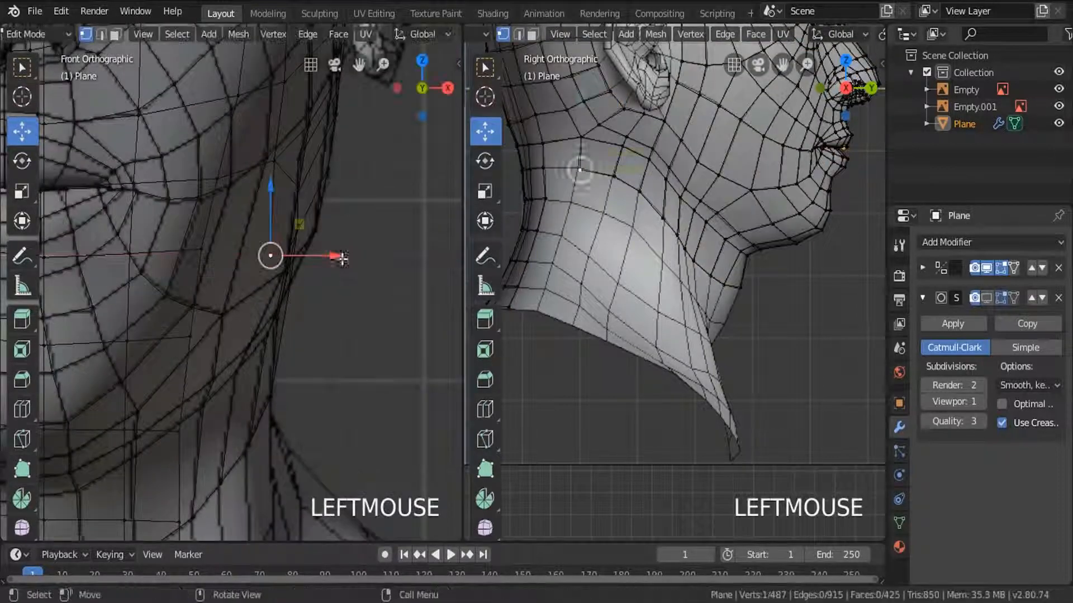
{"action": "left_click_drag", "start_coordinate": [342, 257], "coordinate": [360, 257]}
Check the neck from behind, switch to edge selection and fill a face joining the new row to the rear strip.
{"action": "key", "text": "Tab"}
{"action": "middle_click_drag", "start_coordinate": [751, 293], "coordinate": [620, 264]}
{"action": "key", "text": "Tab"}
{"action": "scroll", "coordinate": [620, 264], "scroll_direction": "up", "scroll_amount": 4}
{"action": "left_click", "coordinate": [654, 348]}
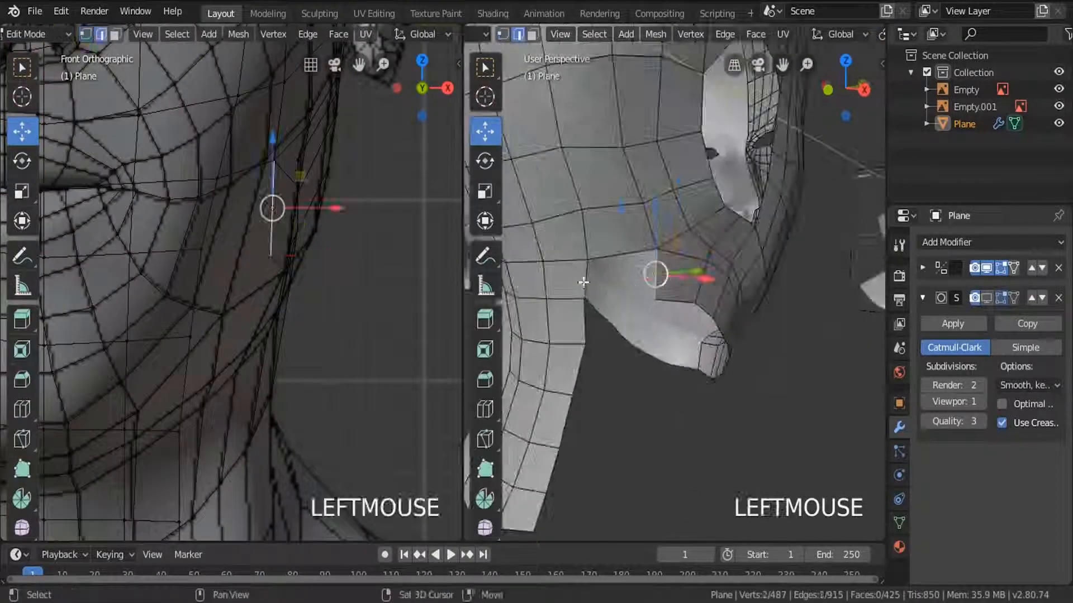
{"action": "key", "text": "a"}
Extrude the lower neck border loop, without the rear strip's edges, and scale and move the new row down the neck.
{"action": "left_click", "coordinate": [616, 307], "text": "alt"}
{"action": "key", "text": "KP_3"}
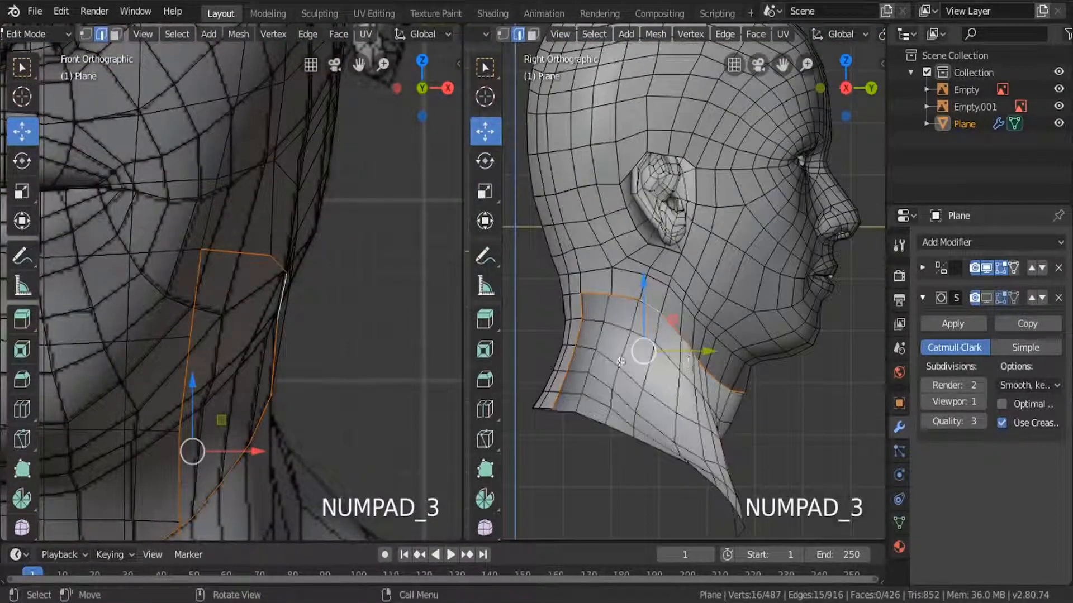
{"action": "middle_click_drag", "start_coordinate": [570, 335], "coordinate": [554, 411]}
{"action": "key", "text": "e"}
{"action": "left_click", "coordinate": [670, 385]}
{"action": "key", "text": "s"}
{"action": "left_click", "coordinate": [721, 380]}
{"action": "left_click_drag", "start_coordinate": [737, 370], "coordinate": [731, 371]}
{"action": "scroll", "coordinate": [586, 336], "scroll_direction": "up", "scroll_amount": 3}
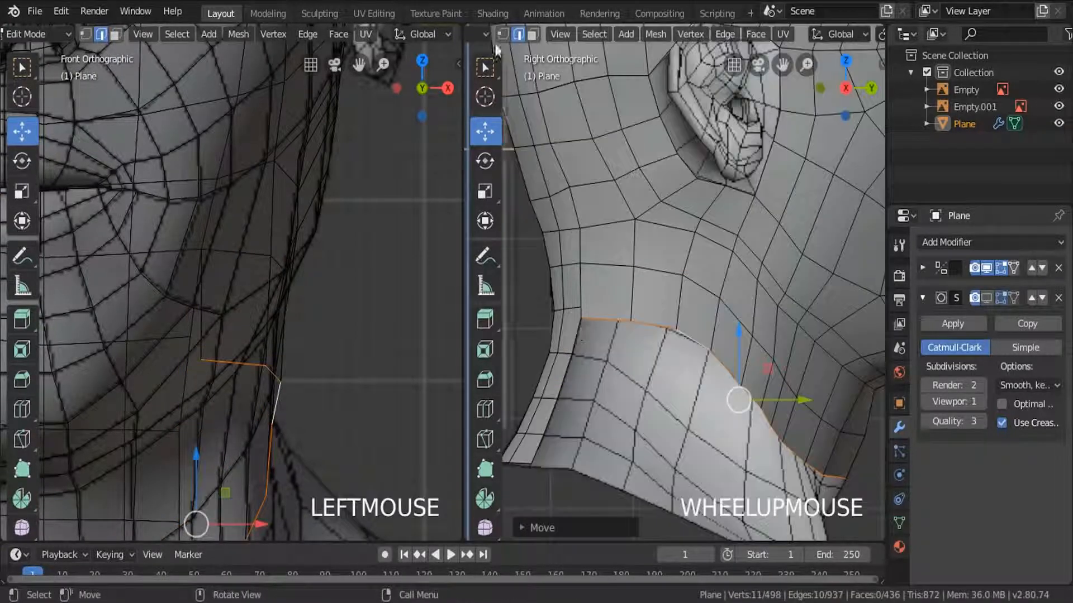
Switch to vertex selection and extrude the neck's open border row one row further down in the side view.
{"action": "left_click", "coordinate": [504, 34]}
{"action": "scroll", "coordinate": [594, 334], "scroll_direction": "up", "scroll_amount": 4}
{"action": "mouse_move", "coordinate": [632, 321]}
{"action": "left_mouse_down"}
{"action": "mouse_move", "coordinate": [663, 305]}
{"action": "mouse_move", "coordinate": [645, 304]}
{"action": "left_mouse_up"}
{"action": "scroll", "coordinate": [644, 304], "scroll_direction": "down", "scroll_amount": 5}
{"action": "left_click", "coordinate": [692, 279], "text": "alt"}
{"action": "key", "text": "e"}
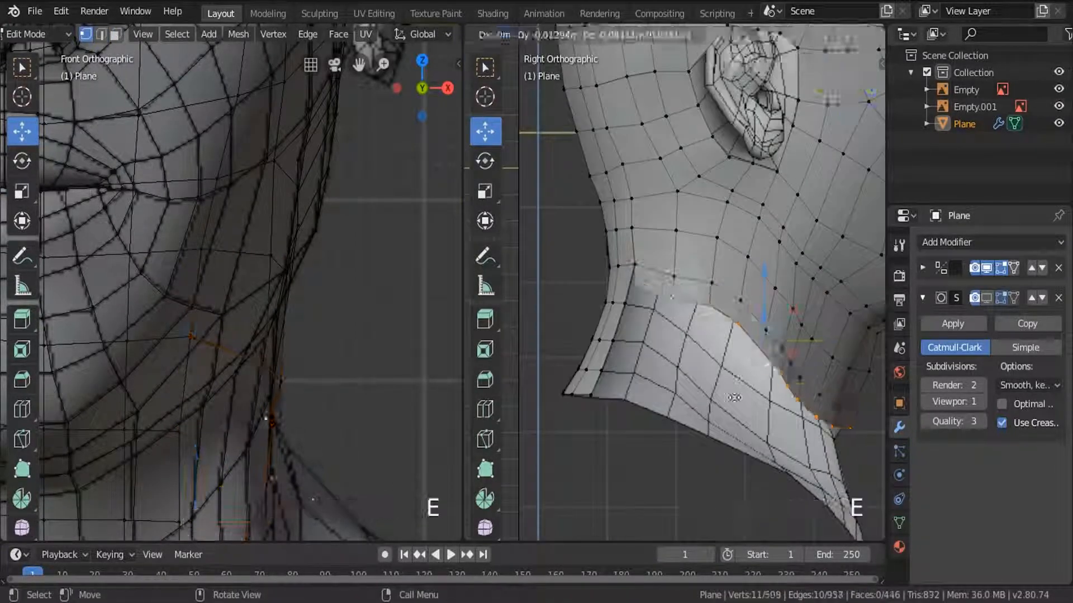
{"action": "left_click", "coordinate": [696, 345]}
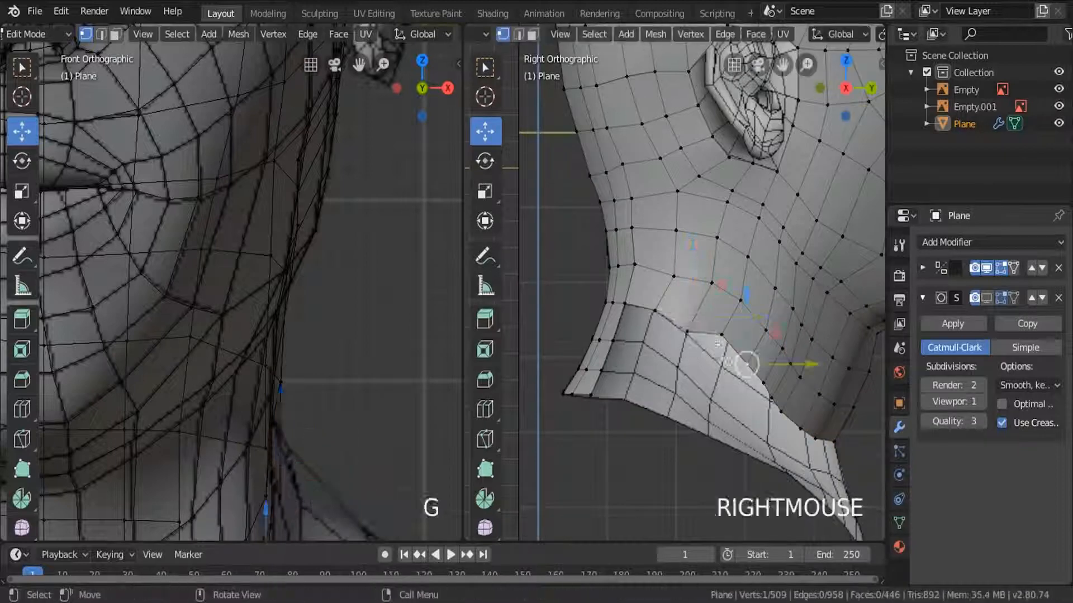
Move a side-neck vertex of the new row down onto the reference and make the mesh see-through in the side view.
{"action": "left_click", "coordinate": [719, 338]}
{"action": "key", "text": "g"}
{"action": "left_click", "coordinate": [720, 371]}
{"action": "middle_click_drag", "start_coordinate": [805, 466], "coordinate": [723, 400], "text": "shift"}
{"action": "key", "text": "z"}
{"action": "key", "text": "alt+z"}
Move the new row's vertices on the side of the neck down and forward onto the reference's edge lines.
{"action": "key", "text": "c"}
{"action": "left_click_drag", "start_coordinate": [750, 367], "coordinate": [659, 311]}
{"action": "scroll", "coordinate": [637, 274], "scroll_direction": "up", "scroll_amount": 3}
{"action": "left_click", "coordinate": [636, 274]}
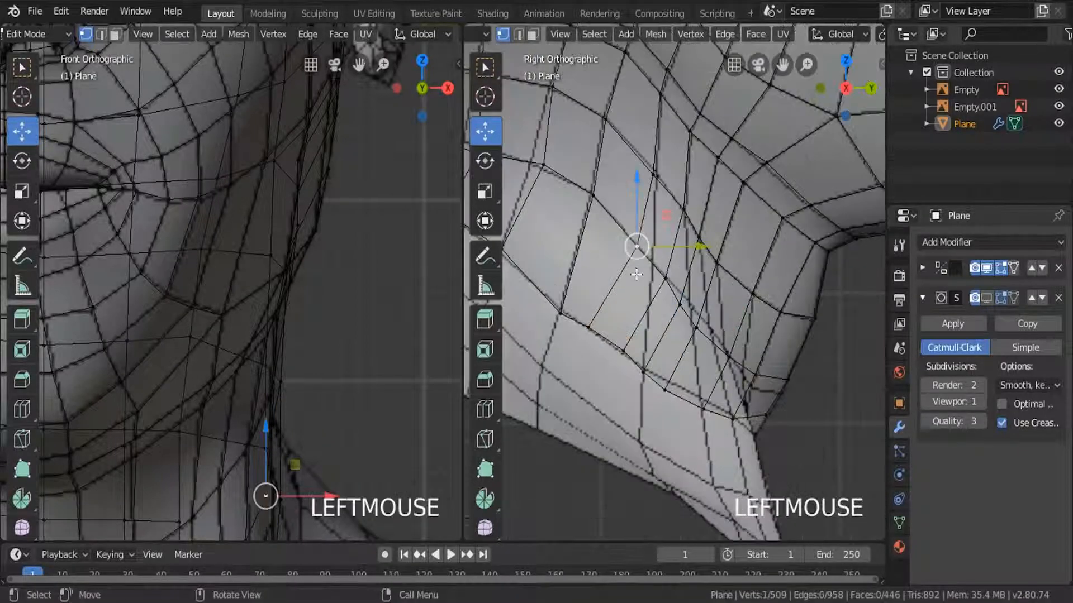
{"action": "key", "text": "g"}
{"action": "left_click", "coordinate": [687, 307]}
{"action": "scroll", "coordinate": [687, 306], "scroll_direction": "up", "scroll_amount": 3}
{"action": "key", "text": "g"}
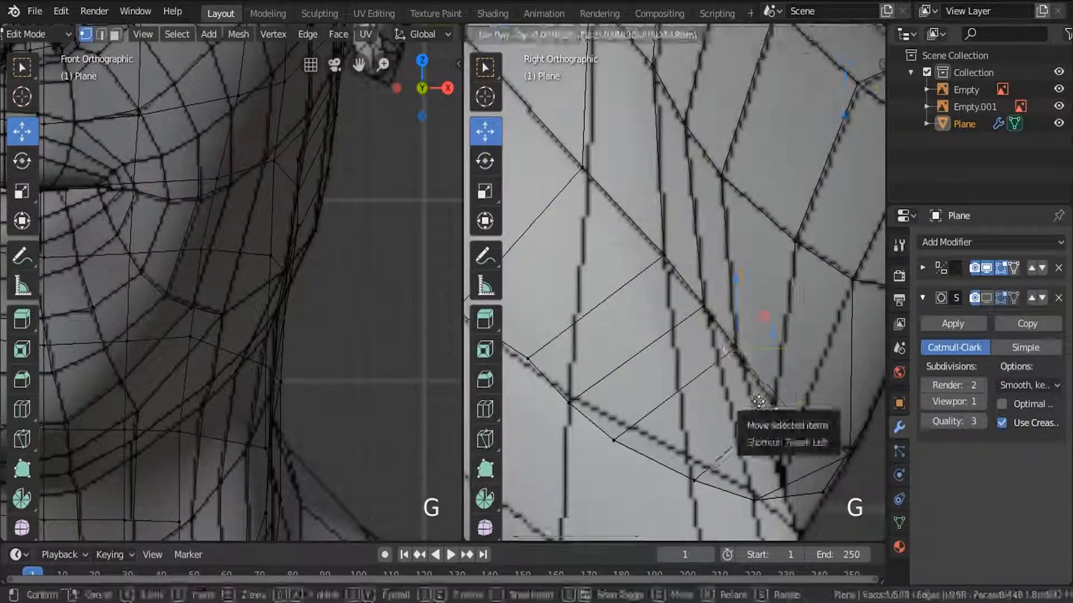
{"action": "left_click", "coordinate": [764, 313]}
{"action": "key", "text": "g"}
{"action": "left_click", "coordinate": [759, 343]}
Move the new row's front vertices forward and down to the throat outline of the reference.
{"action": "scroll", "coordinate": [764, 353], "scroll_direction": "down", "scroll_amount": 2}
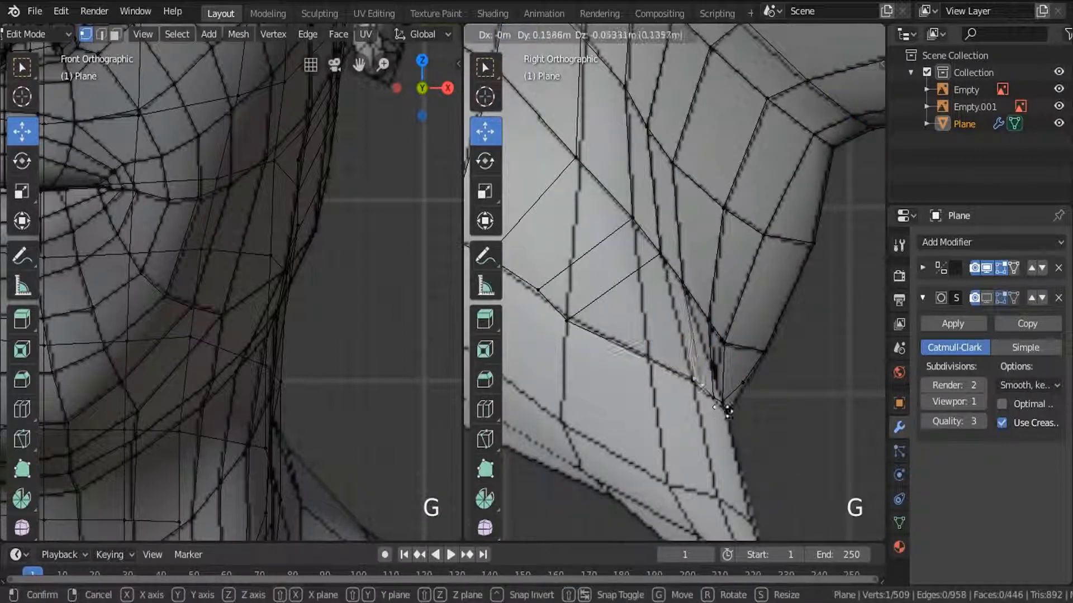
{"action": "left_click", "coordinate": [538, 290]}
{"action": "middle_click_drag", "start_coordinate": [540, 302], "coordinate": [726, 385], "text": "shift"}
{"action": "key", "text": "g"}
{"action": "left_click", "coordinate": [728, 395]}
{"action": "scroll", "coordinate": [721, 374], "scroll_direction": "down", "scroll_amount": 7}
Extrude the lower neck border again to add rows down toward the neck base.
{"action": "left_click", "coordinate": [700, 337], "text": "alt"}
{"action": "scroll", "coordinate": [701, 357], "scroll_direction": "up", "scroll_amount": 2}
{"action": "key", "text": "e"}
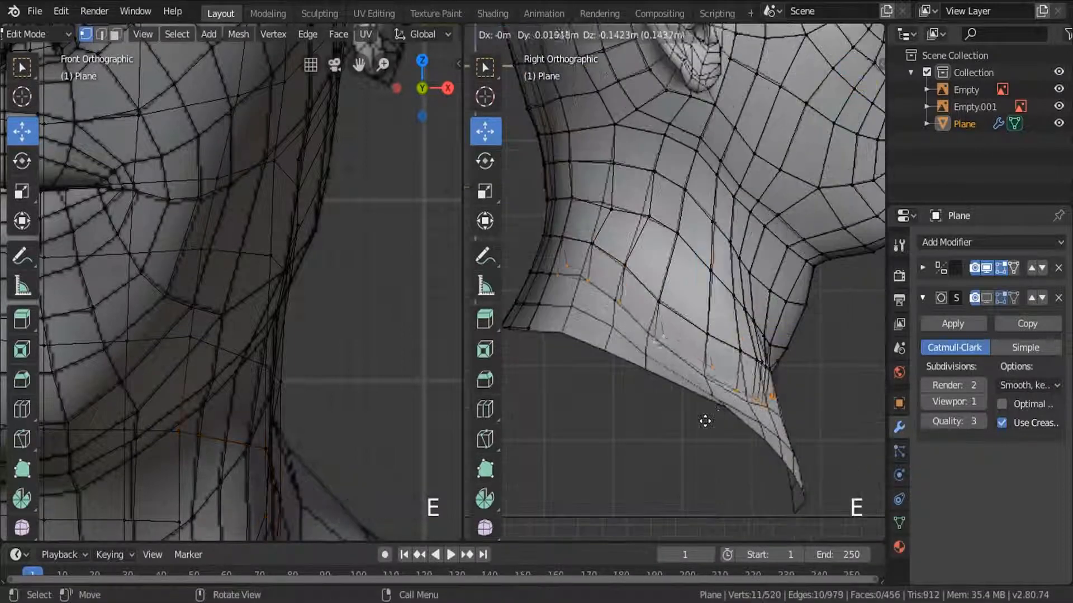
{"action": "middle_click_drag", "start_coordinate": [612, 346], "coordinate": [734, 345], "text": "shift"}
Move the added rows' vertices at the back and side of the neck onto the reference's edge lines.
{"action": "scroll", "coordinate": [699, 313], "scroll_direction": "up", "scroll_amount": 3}
{"action": "left_click", "coordinate": [673, 274]}
{"action": "key", "text": "g"}
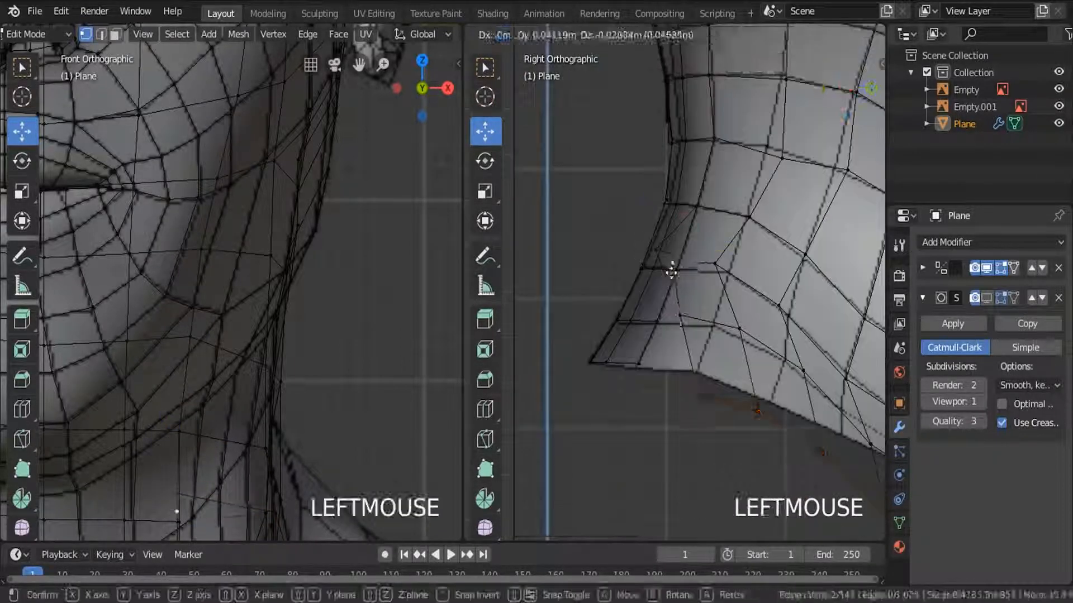
{"action": "left_click", "coordinate": [684, 373]}
{"action": "left_click", "coordinate": [808, 376]}
{"action": "scroll", "coordinate": [813, 383], "scroll_direction": "up", "scroll_amount": 4}
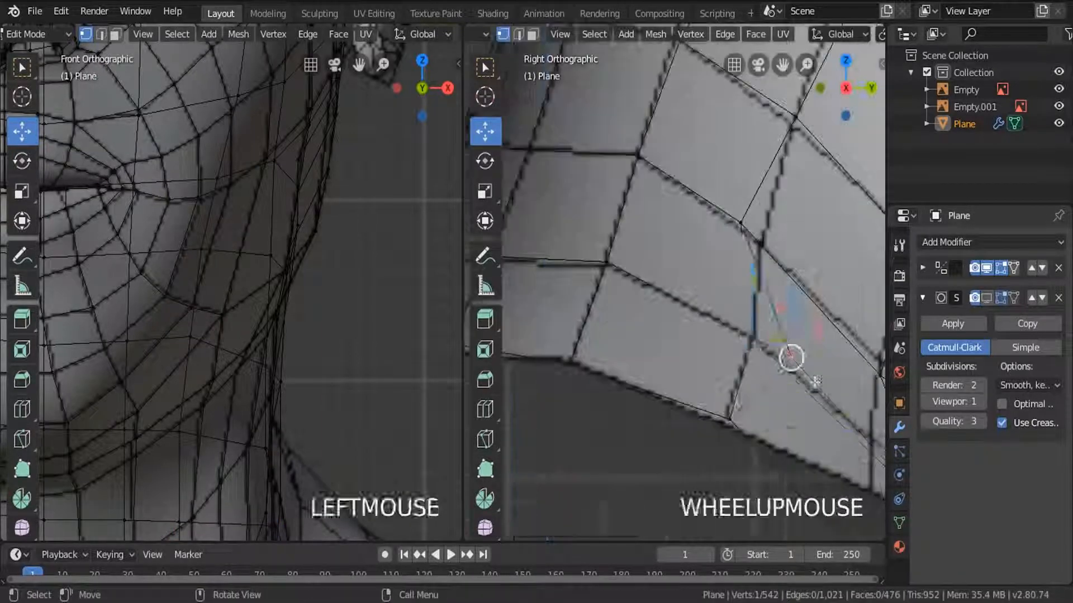
{"action": "key", "text": "g"}
{"action": "left_click", "coordinate": [775, 369]}
Move further border vertices to the reference's lower edge between the side of the neck and the chest.
{"action": "middle_click_drag", "start_coordinate": [537, 174], "coordinate": [670, 170], "text": "shift"}
{"action": "key", "text": "g"}
{"action": "left_click", "coordinate": [722, 275]}
{"action": "middle_click_drag", "start_coordinate": [758, 410], "coordinate": [635, 278], "text": "shift"}
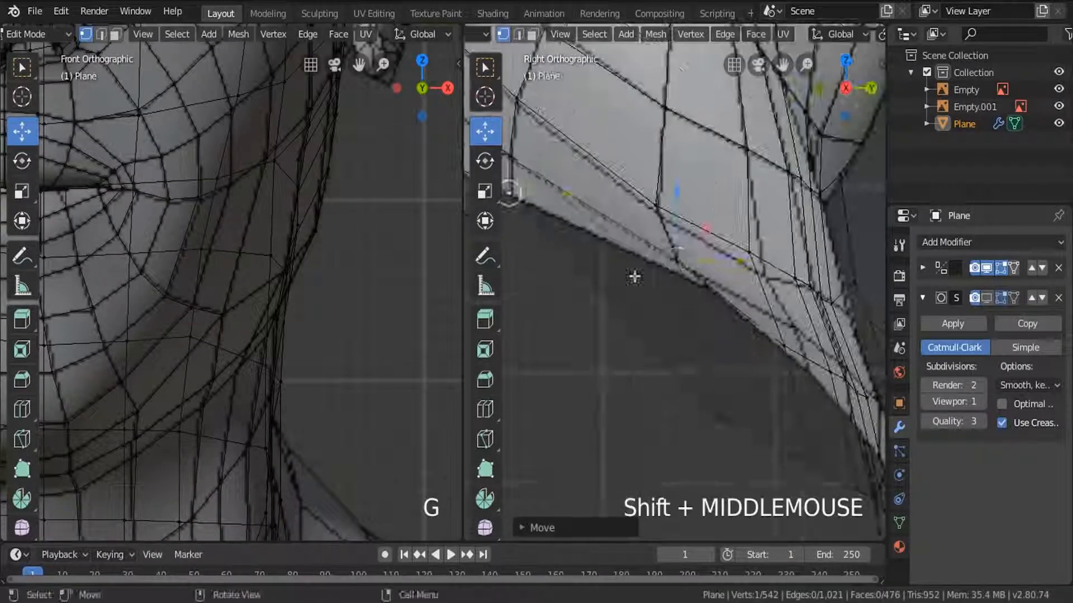
{"action": "key", "text": "g"}
{"action": "left_click", "coordinate": [781, 435]}
Shift the five selected front border vertices vertically along Z and reposition another lower vertex near the throat base.
{"action": "middle_click_drag", "start_coordinate": [781, 435], "coordinate": [695, 323], "text": "shift"}
{"action": "left_click_drag", "start_coordinate": [731, 362], "coordinate": [729, 308]}
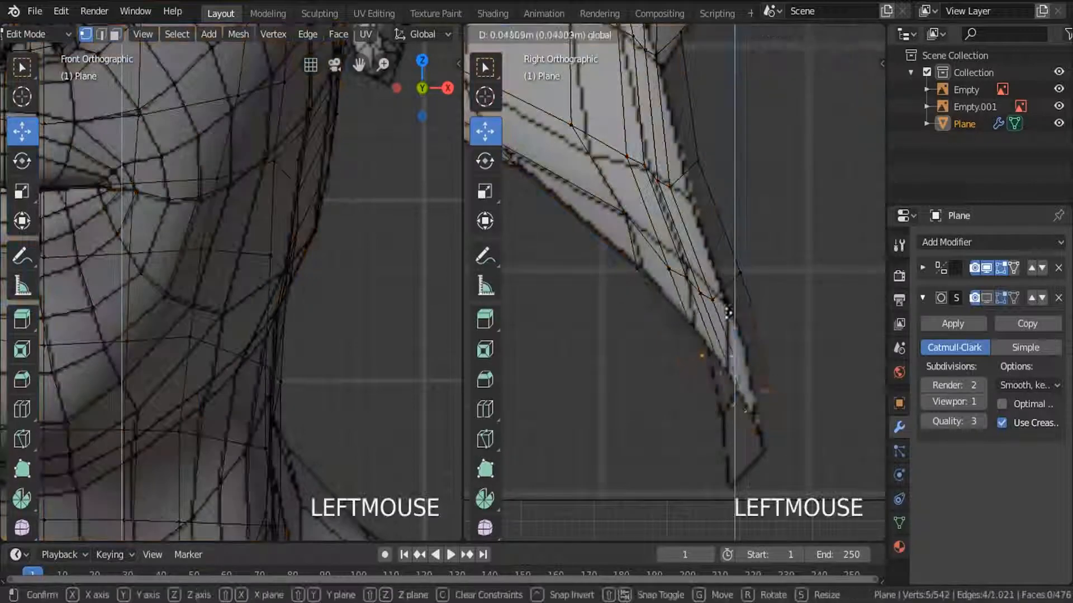
{"action": "key", "text": "a"}
{"action": "key", "text": "c"}
{"action": "left_click_drag", "start_coordinate": [669, 270], "coordinate": [747, 270]}
{"action": "key", "text": "g"}
{"action": "left_click", "coordinate": [747, 249]}
In the front view, lower the centre border vertex about 0.16 m along Z and pull its neighbour out to the collar outline.
{"action": "scroll", "coordinate": [356, 406], "scroll_direction": "down", "scroll_amount": 6}
{"action": "middle_click_drag", "start_coordinate": [356, 406], "coordinate": [308, 242], "text": "shift"}
{"action": "left_click", "coordinate": [202, 398]}
{"action": "left_click_drag", "start_coordinate": [200, 322], "coordinate": [204, 350]}
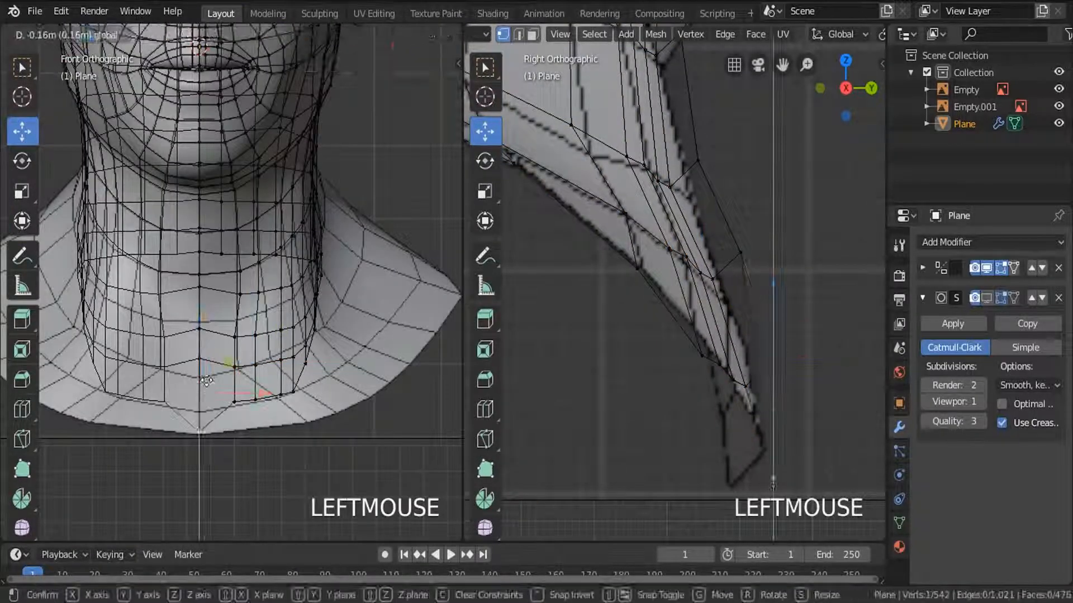
{"action": "scroll", "coordinate": [233, 425], "scroll_direction": "up", "scroll_amount": 4}
{"action": "left_click", "coordinate": [233, 376]}
{"action": "key", "text": "g"}
{"action": "left_click", "coordinate": [389, 420]}
Pull the next bottom-row vertices outward in the front view to the curved lower edge of the reference bust.
{"action": "left_click", "coordinate": [281, 369]}
{"action": "middle_click_drag", "start_coordinate": [281, 370], "coordinate": [247, 364], "text": "shift"}
{"action": "left_click", "coordinate": [455, 348]}
{"action": "middle_click_drag", "start_coordinate": [456, 348], "coordinate": [359, 357], "text": "shift"}
{"action": "left_click", "coordinate": [182, 344]}
{"action": "key", "text": "g"}
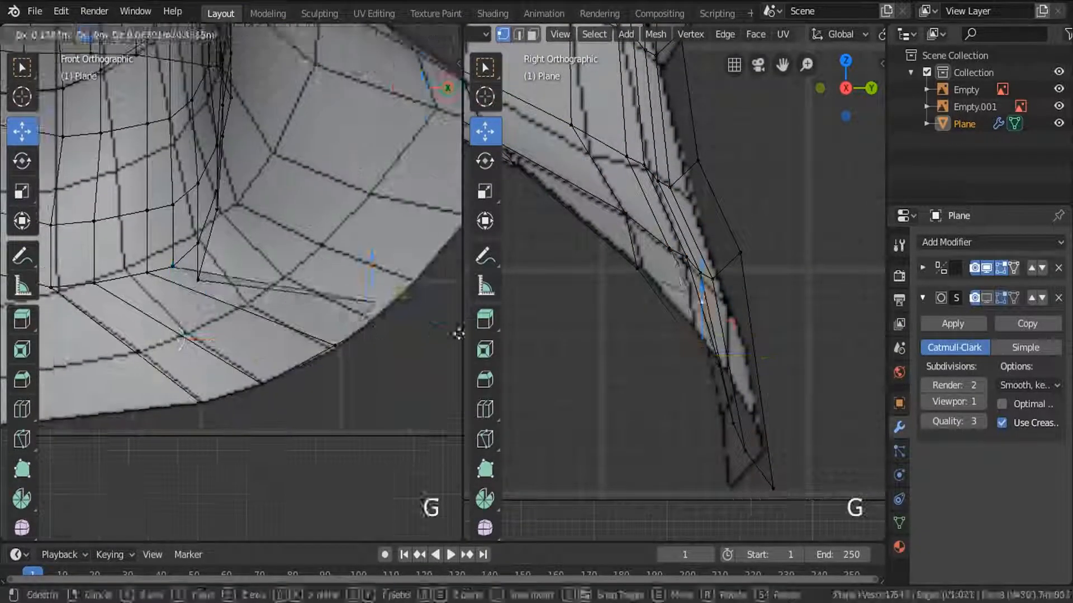
{"action": "left_click", "coordinate": [393, 333]}
{"action": "left_click", "coordinate": [195, 302]}
{"action": "key", "text": "g"}
{"action": "left_click", "coordinate": [411, 302]}
Move the bottom row's remaining outer vertices to the shoulder tip and the upper shoulder edge.
{"action": "left_click", "coordinate": [115, 183]}
{"action": "key", "text": "g"}
{"action": "left_click", "coordinate": [415, 183]}
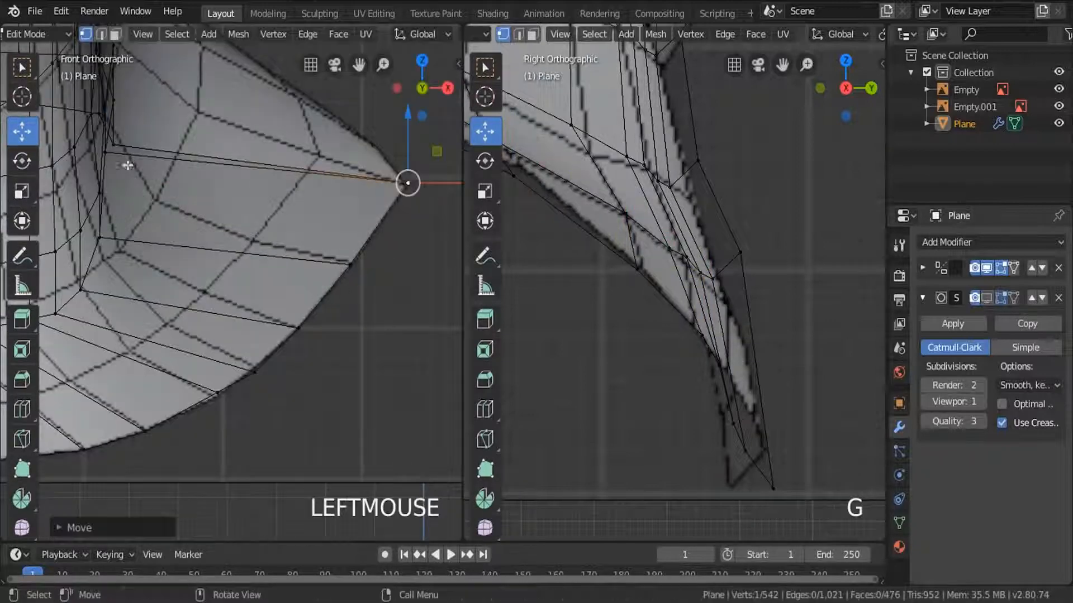
{"action": "left_click", "coordinate": [121, 150]}
{"action": "key", "text": "g"}
{"action": "left_click", "coordinate": [376, 135]}
Move the second-lowest row's centre and adjacent front vertices down onto the reference's edge line.
{"action": "middle_click_drag", "start_coordinate": [142, 136], "coordinate": [134, 247], "text": "shift"}
{"action": "left_click", "coordinate": [115, 213]}
{"action": "middle_click_drag", "start_coordinate": [134, 357], "coordinate": [215, 290], "text": "shift"}
{"action": "left_click", "coordinate": [210, 279]}
{"action": "key", "text": "g"}
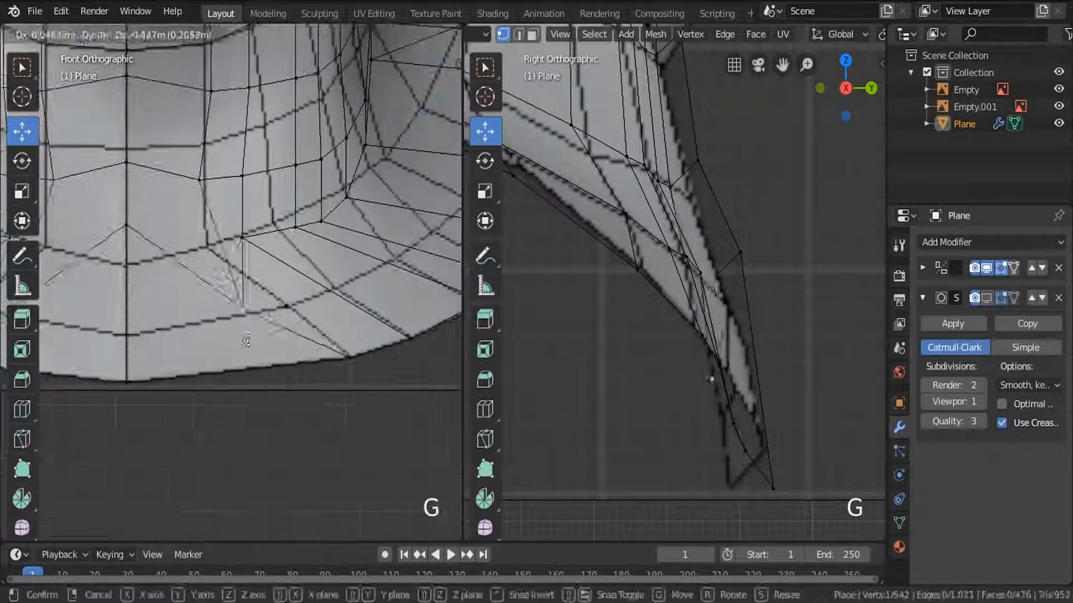
{"action": "left_click", "coordinate": [302, 358]}
{"action": "left_click", "coordinate": [132, 237]}
{"action": "key", "text": "g"}
{"action": "left_click", "coordinate": [133, 350]}
{"action": "left_click", "coordinate": [132, 174]}
Pull the second-lowest row's side vertices outward toward the shoulder along the reference's edge line.
{"action": "left_click", "coordinate": [411, 300]}
{"action": "middle_click_drag", "start_coordinate": [411, 299], "coordinate": [304, 305], "text": "shift"}
{"action": "key", "text": "g"}
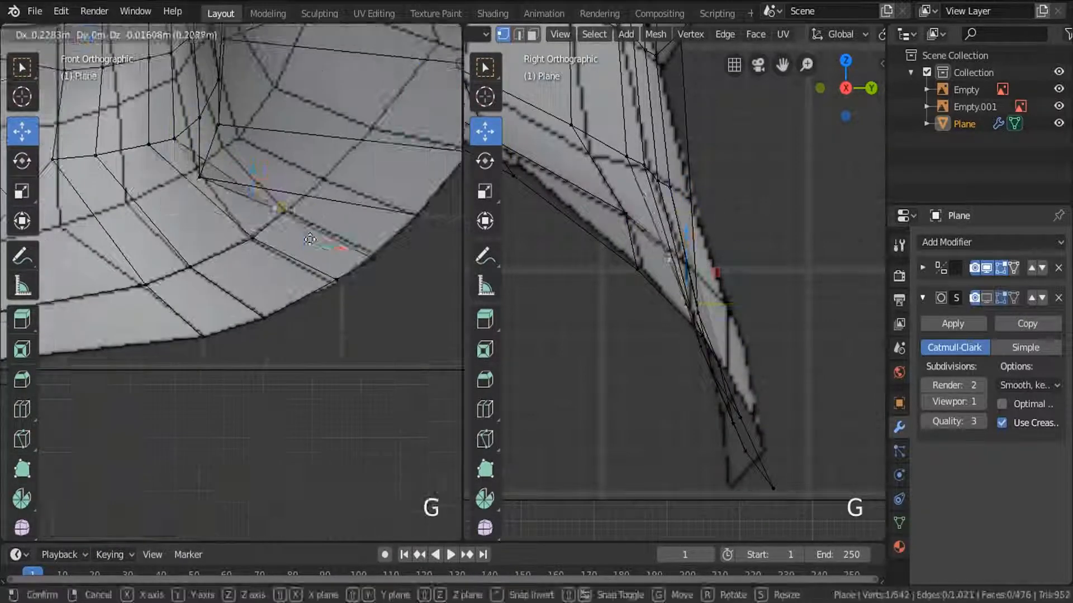
{"action": "key", "text": "g"}
{"action": "left_click", "coordinate": [364, 179]}
{"action": "middle_click_drag", "start_coordinate": [358, 145], "coordinate": [296, 260], "text": "shift"}
Move the next row's vertices at the neck-to-shoulder bend outward and down onto the reference.
{"action": "key", "text": "a"}
{"action": "scroll", "coordinate": [409, 218], "scroll_direction": "down", "scroll_amount": 4}
{"action": "scroll", "coordinate": [278, 238], "scroll_direction": "up", "scroll_amount": 3}
{"action": "left_click", "coordinate": [294, 223]}
{"action": "key", "text": "g"}
{"action": "left_click", "coordinate": [326, 220]}
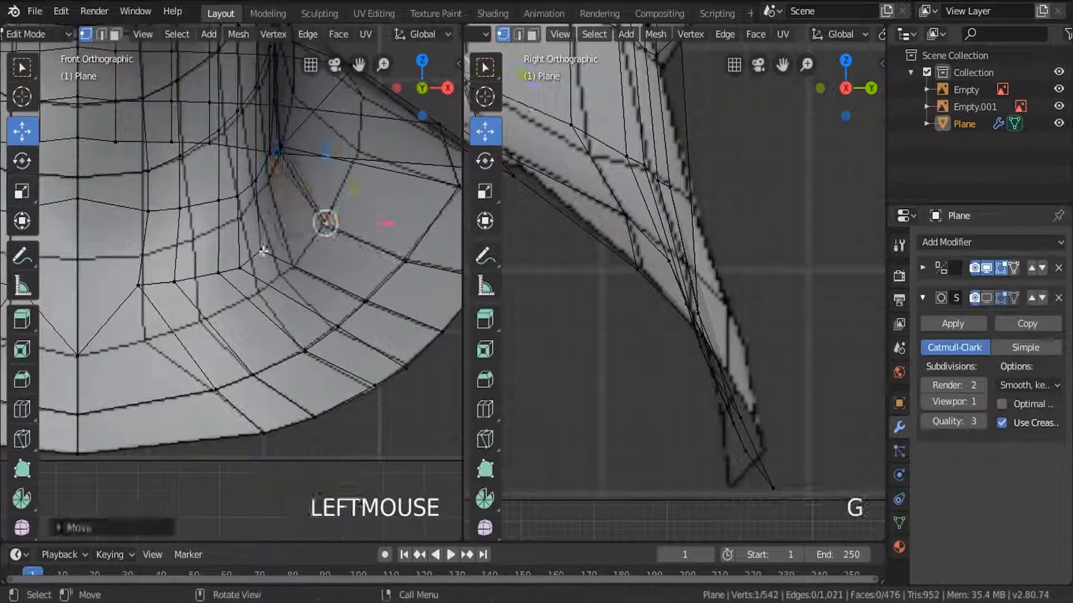
{"action": "left_click", "coordinate": [260, 250]}
{"action": "key", "text": "g"}
{"action": "left_click", "coordinate": [259, 292]}
Move the front vertices of the row above down onto the matching reference edge line.
{"action": "key", "text": "g"}
{"action": "left_click", "coordinate": [148, 211]}
{"action": "key", "text": "g"}
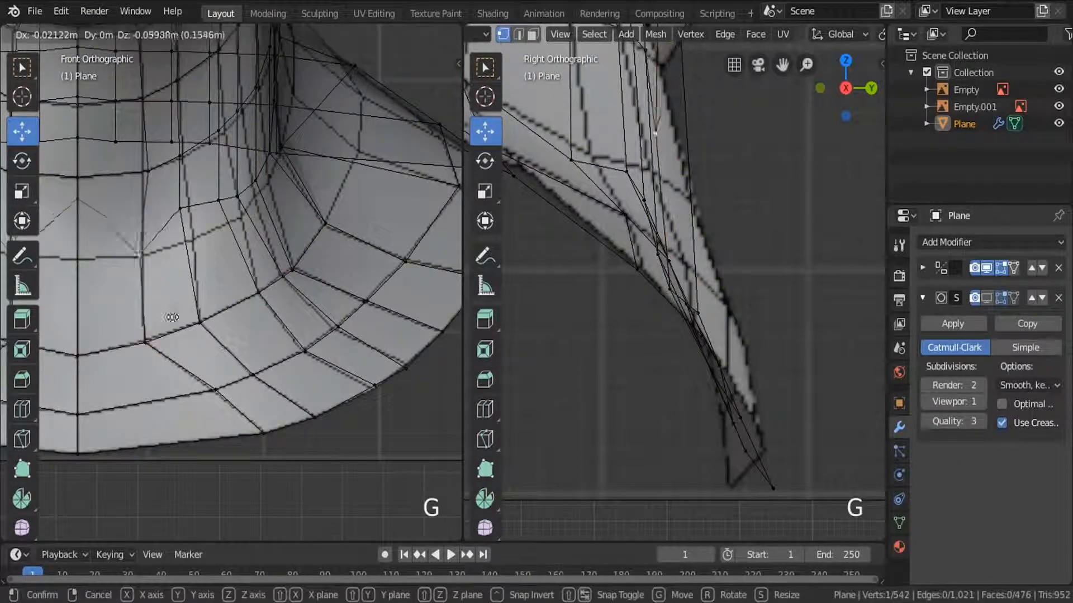
{"action": "left_click", "coordinate": [180, 208]}
{"action": "key", "text": "g"}
{"action": "left_click", "coordinate": [219, 200]}
Fine-tune the side-neck vertices of the upper rows on the reference in the front view and clear the selection.
{"action": "key", "text": "g"}
{"action": "scroll", "coordinate": [263, 202], "scroll_direction": "up", "scroll_amount": 5}
{"action": "left_click", "coordinate": [196, 186]}
{"action": "key", "text": "g"}
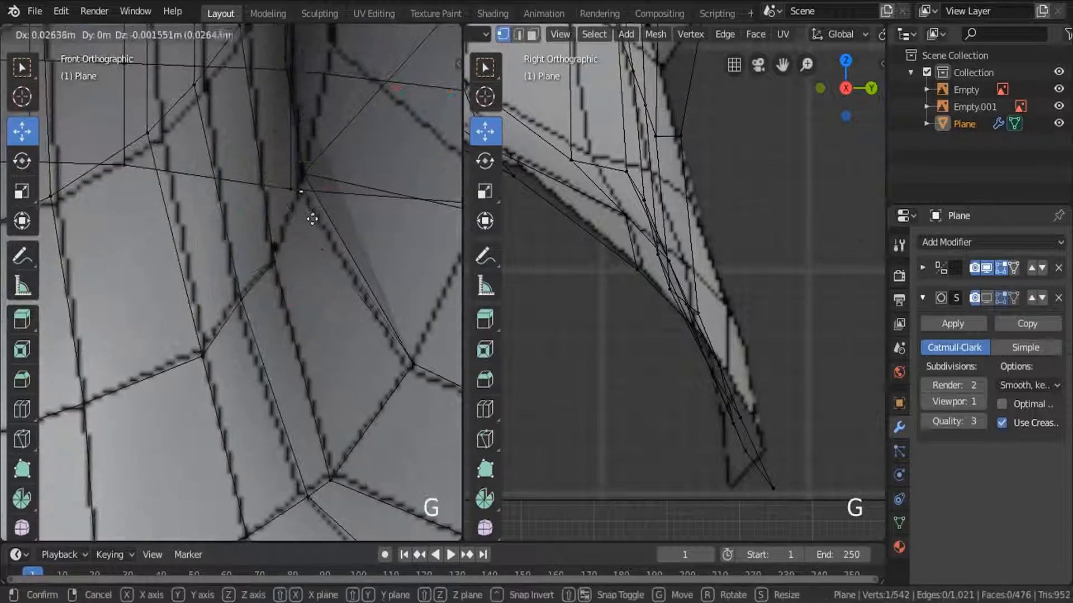
{"action": "scroll", "coordinate": [310, 219], "scroll_direction": "down", "scroll_amount": 3}
{"action": "left_click", "coordinate": [290, 221]}
{"action": "key", "text": "g"}
{"action": "scroll", "coordinate": [288, 237], "scroll_direction": "down", "scroll_amount": 4}
{"action": "scroll", "coordinate": [608, 300], "scroll_direction": "down", "scroll_amount": 7}
{"action": "key", "text": "a"}
In the side view, adjust the three side-neck vertices near the shoulder and slide two vertices above them backward along Y.
{"action": "middle_click_drag", "start_coordinate": [604, 302], "coordinate": [689, 399], "text": "shift"}
{"action": "scroll", "coordinate": [689, 399], "scroll_direction": "up", "scroll_amount": 4}
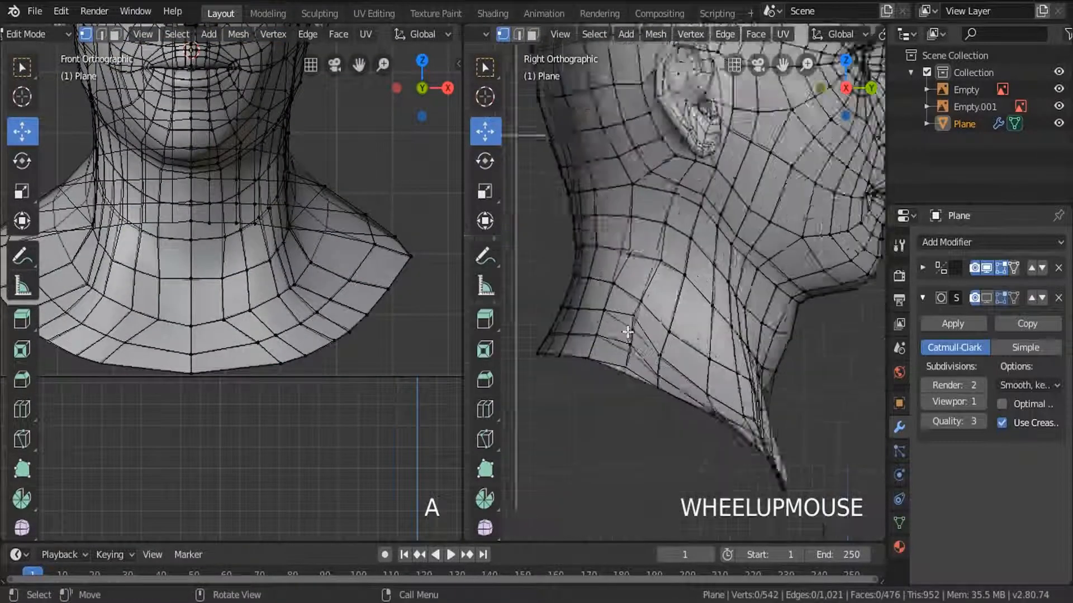
{"action": "left_click", "coordinate": [632, 315]}
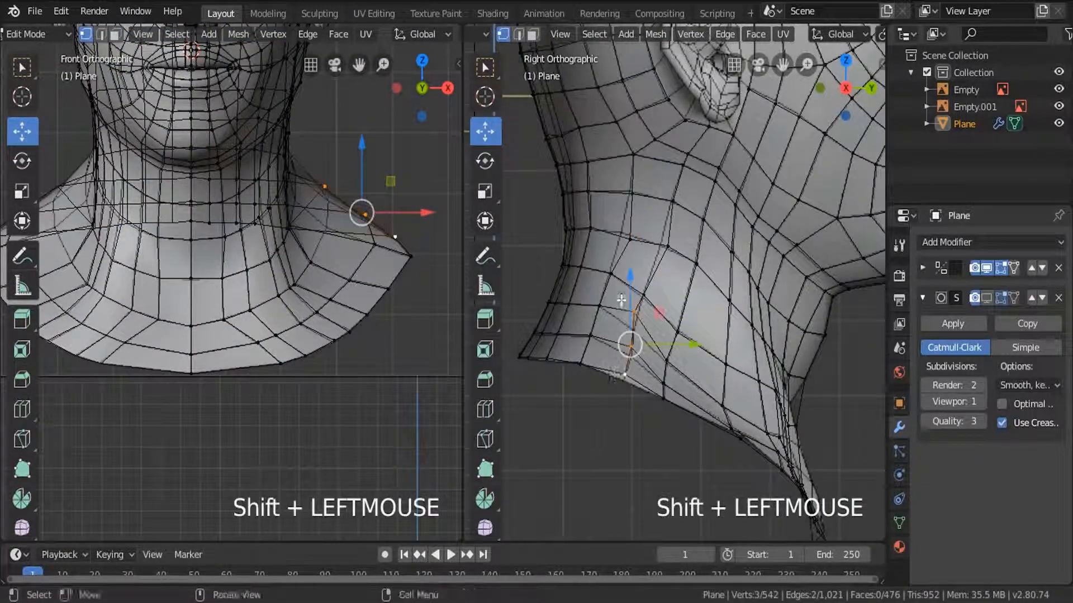
{"action": "left_click_drag", "start_coordinate": [622, 300], "coordinate": [626, 312]}
{"action": "left_click", "coordinate": [665, 246]}
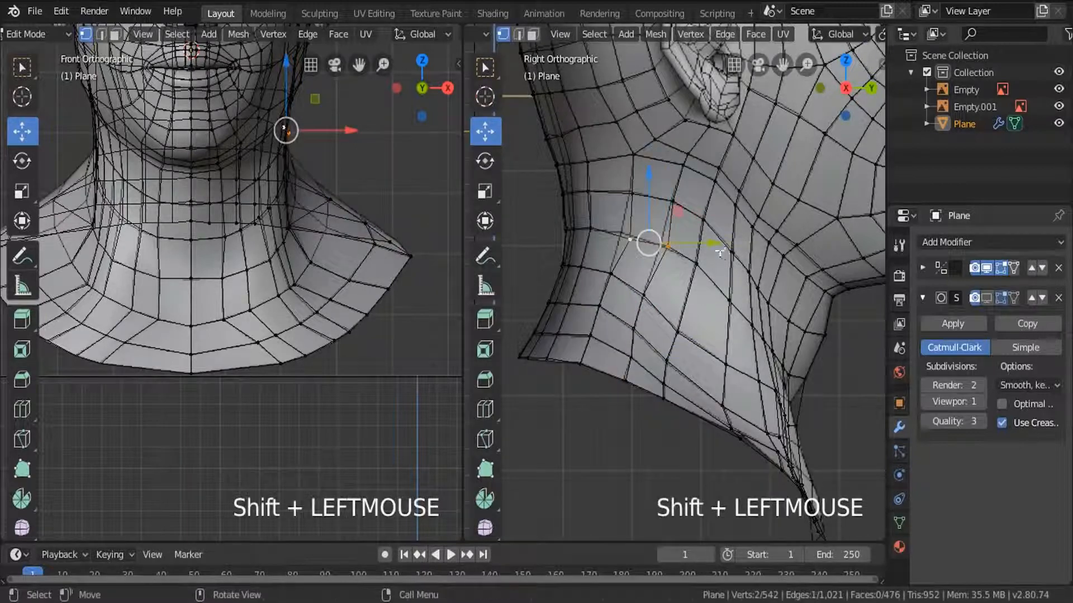
{"action": "left_click_drag", "start_coordinate": [716, 244], "coordinate": [708, 244]}
{"action": "key", "text": "a"}
{"action": "key", "text": "a"}
Switch the side view to solid shading and inspect the head and neck from several angles in Object Mode.
{"action": "key", "text": "z"}
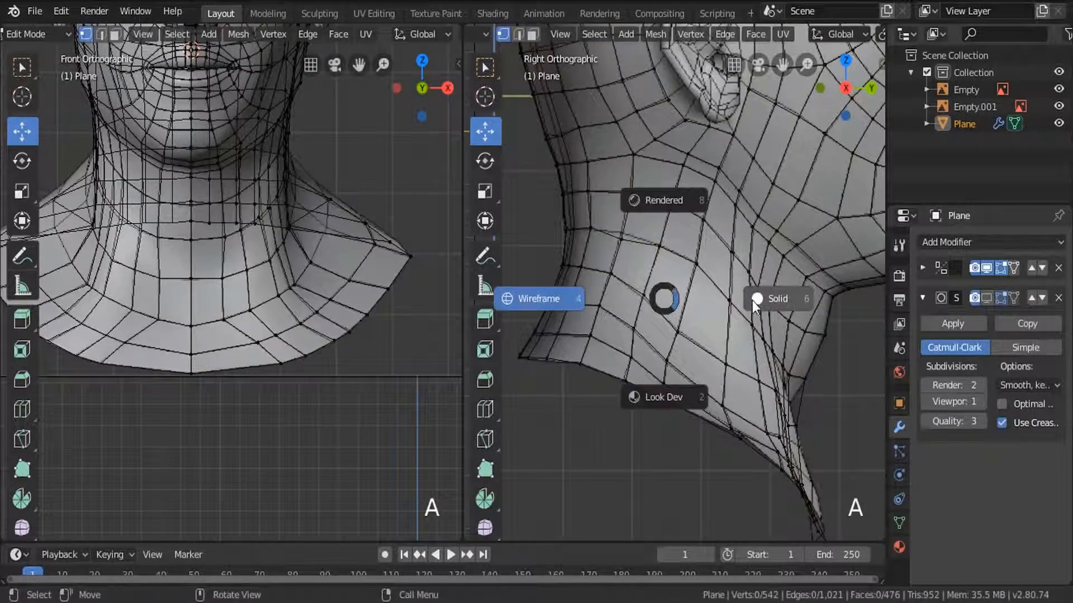
{"action": "middle_click_drag", "start_coordinate": [752, 300], "coordinate": [636, 316]}
{"action": "key", "text": "z"}
{"action": "scroll", "coordinate": [777, 347], "scroll_direction": "down", "scroll_amount": 4}
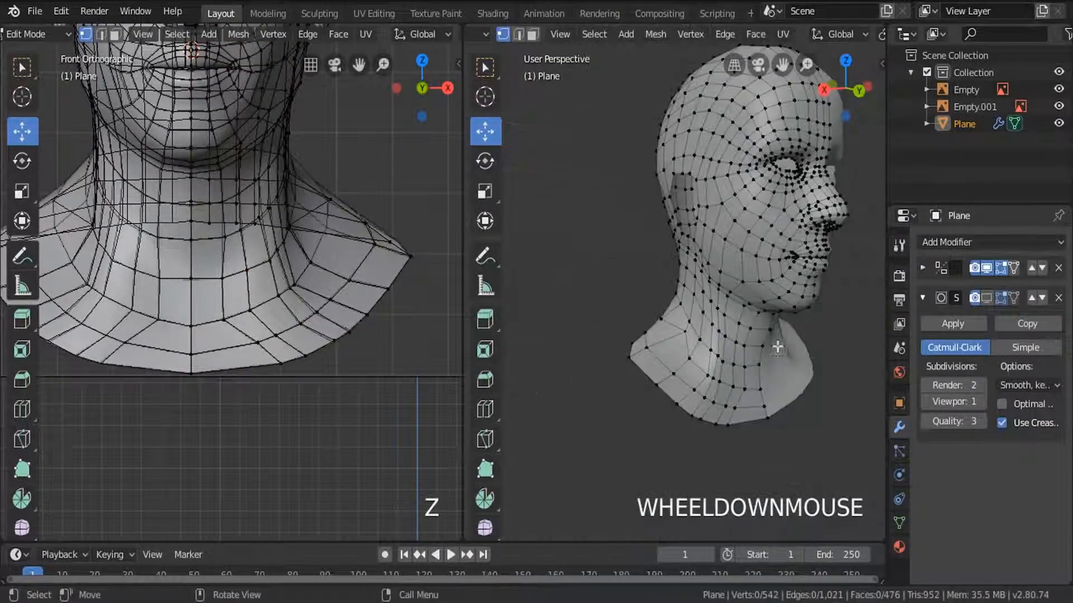
{"action": "middle_click_drag", "start_coordinate": [777, 347], "coordinate": [613, 351]}
{"action": "key", "text": "Tab"}
{"action": "scroll", "coordinate": [671, 342], "scroll_direction": "down", "scroll_amount": 3}
{"action": "scroll", "coordinate": [650, 324], "scroll_direction": "up", "scroll_amount": 2}
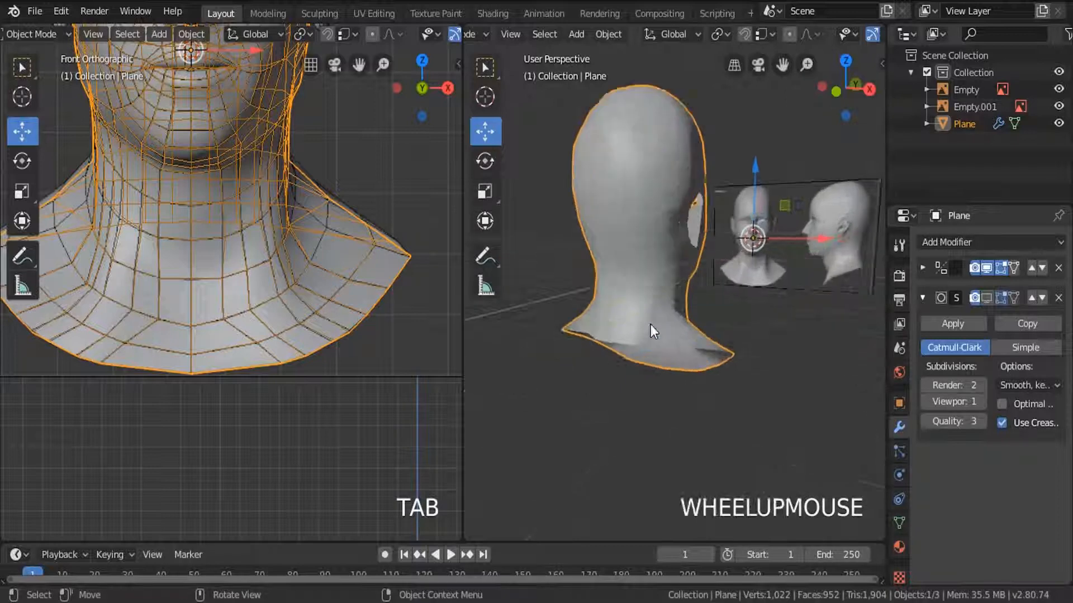
Return to Edit Mode and test-move a rear neck vertex to check for unmerged duplicates, cancelling the move.
{"action": "key", "text": "Tab"}
{"action": "scroll", "coordinate": [651, 324], "scroll_direction": "up", "scroll_amount": 4}
{"action": "left_click", "coordinate": [665, 298]}
{"action": "scroll", "coordinate": [665, 298], "scroll_direction": "up", "scroll_amount": 1}
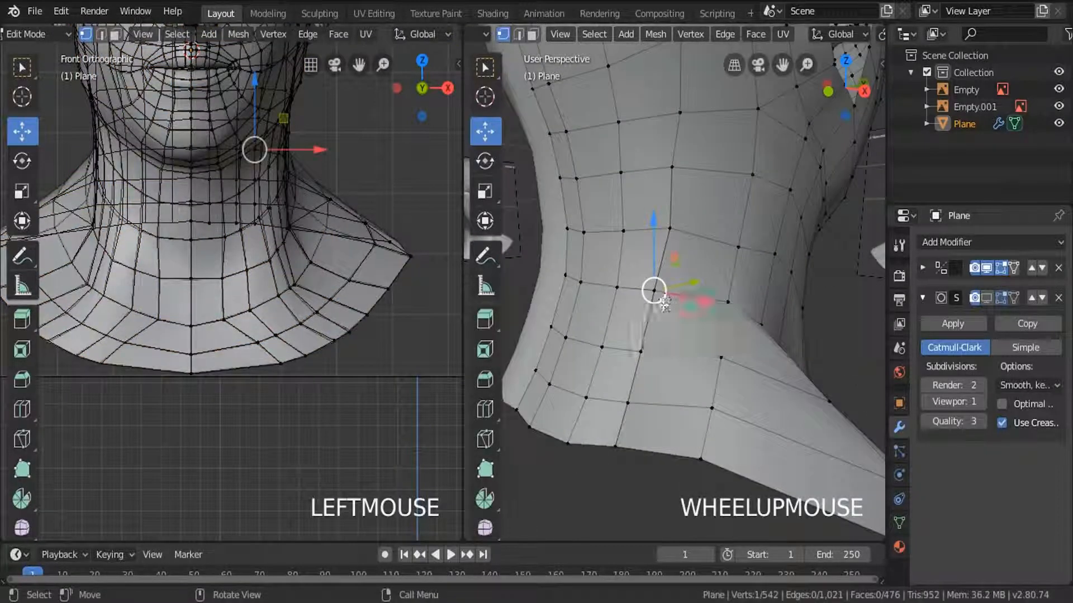
{"action": "key", "text": "g"}
{"action": "key", "text": "Escape"}
Select the whole mesh and merge its duplicate vertices by distance.
{"action": "key", "text": "a"}
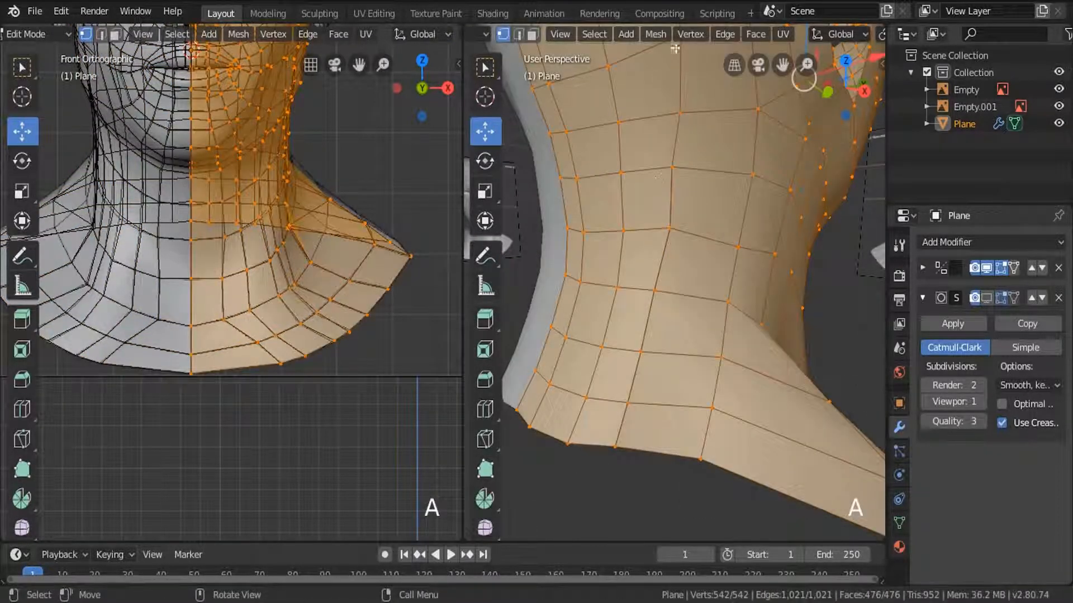
{"action": "left_click", "coordinate": [687, 37]}
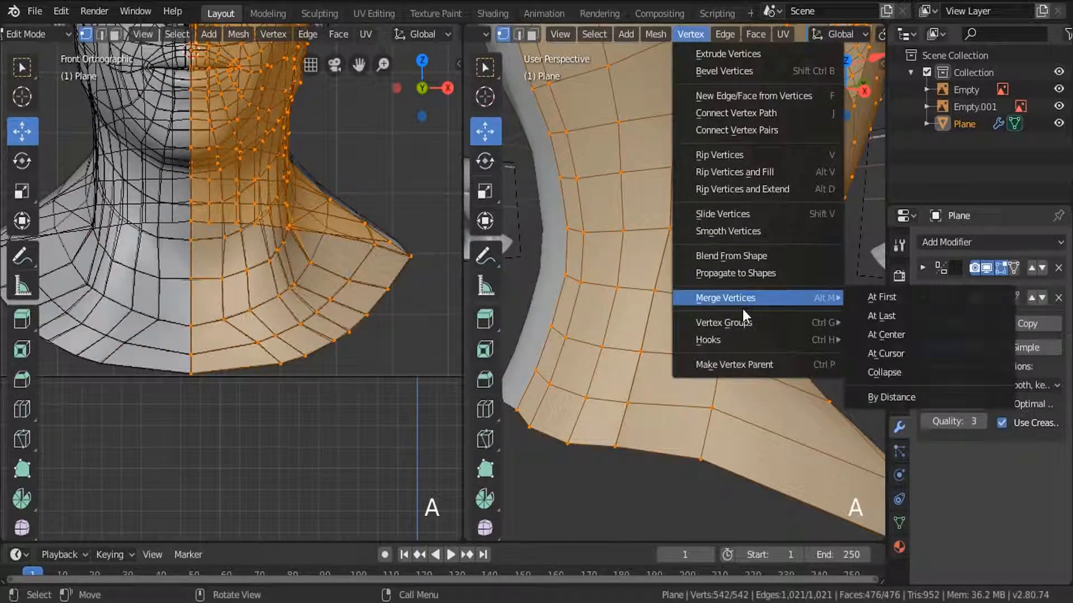
{"action": "left_click", "coordinate": [654, 36]}
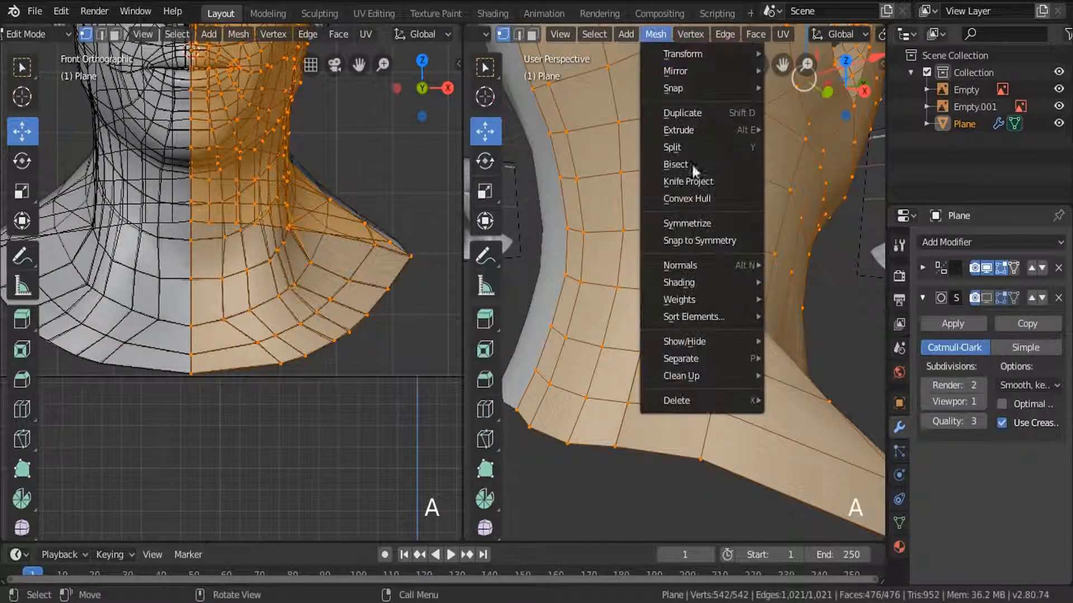
{"action": "mouse_move", "coordinate": [682, 377]}
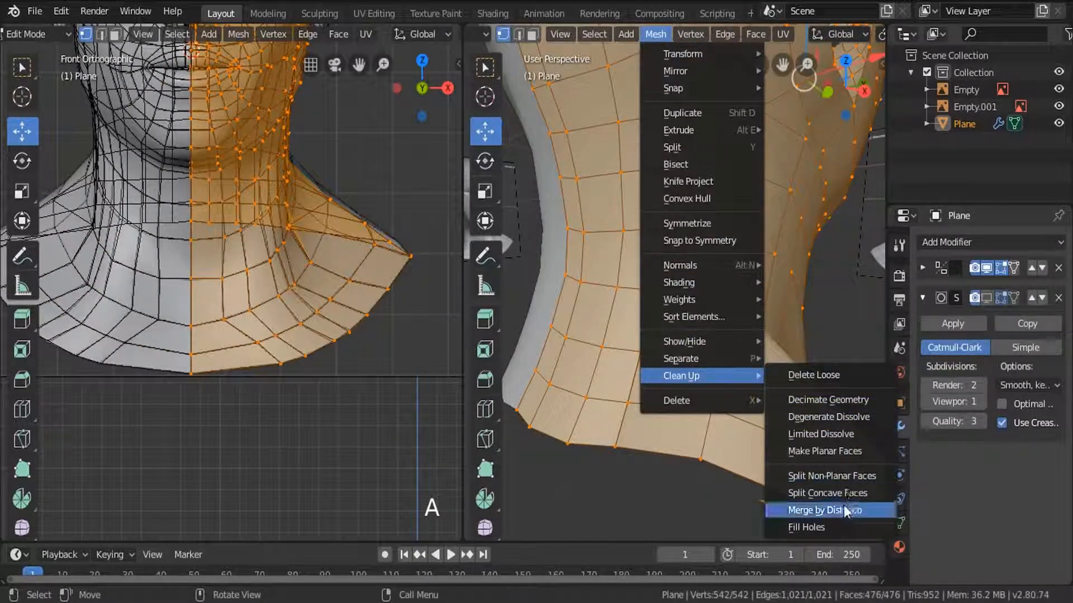
{"action": "left_click", "coordinate": [811, 510]}
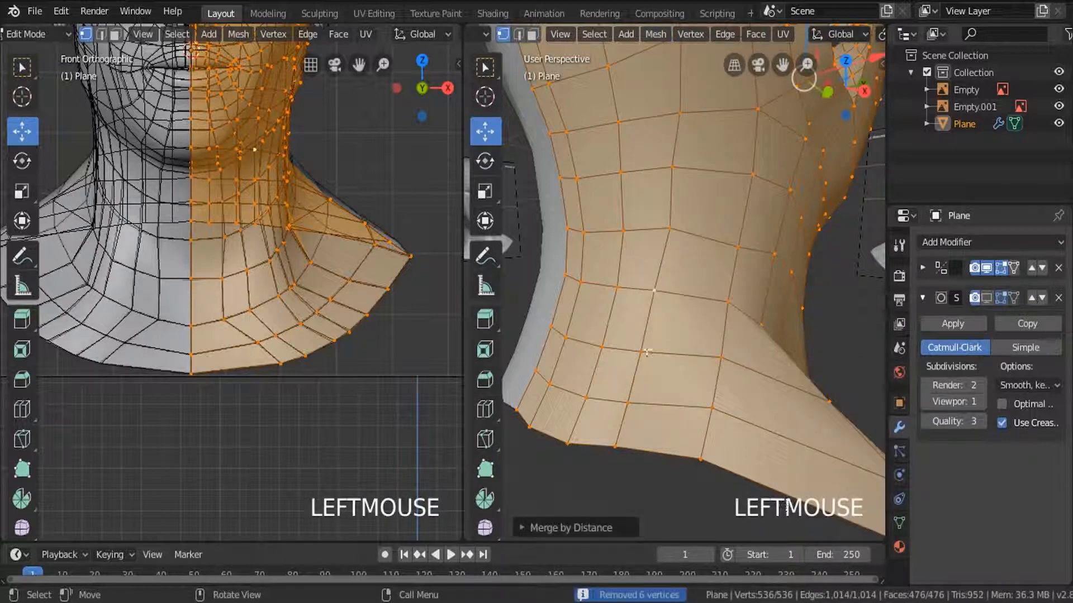
Test-move the same rear neck vertex to check the merge and reselect the whole mesh.
{"action": "left_click", "coordinate": [654, 290]}
{"action": "key", "text": "g"}
{"action": "key", "text": "a"}
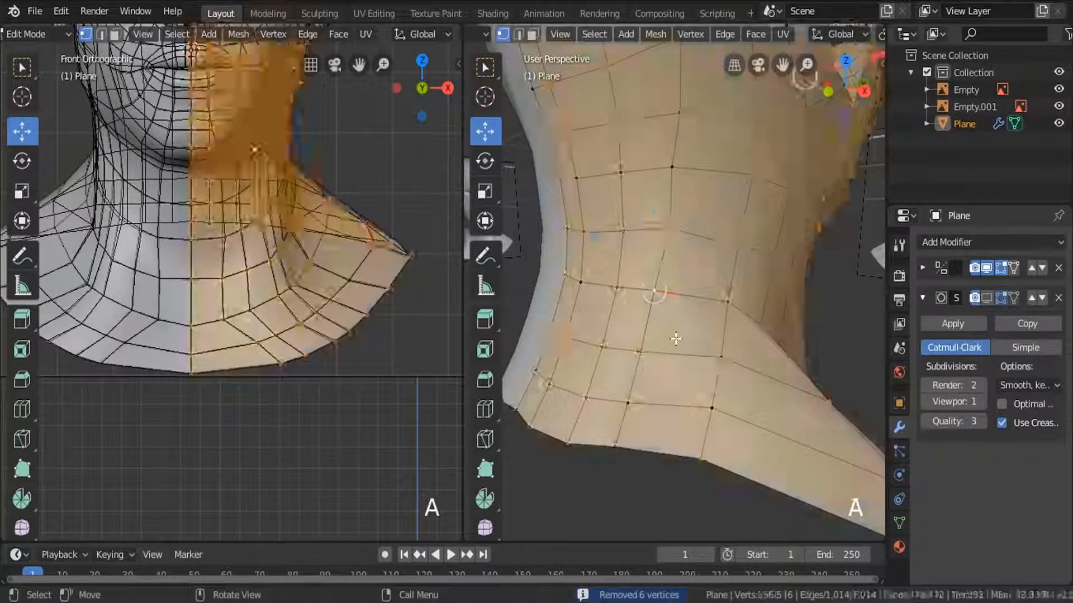
{"action": "key", "text": "a"}
{"action": "key", "text": "a"}
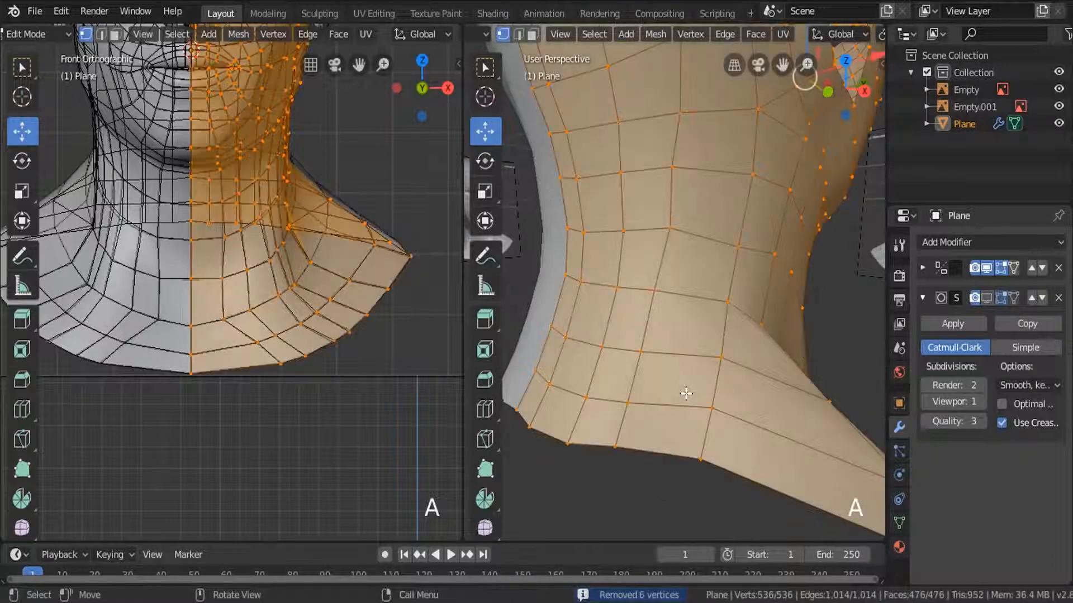
Return to Object Mode, show the Subdivision Surface modifier in the viewport and view the smoothed head from the front.
{"action": "key", "text": "KP_Decimal"}
{"action": "middle_click_drag", "start_coordinate": [706, 366], "coordinate": [609, 403]}
{"action": "key", "text": "Tab"}
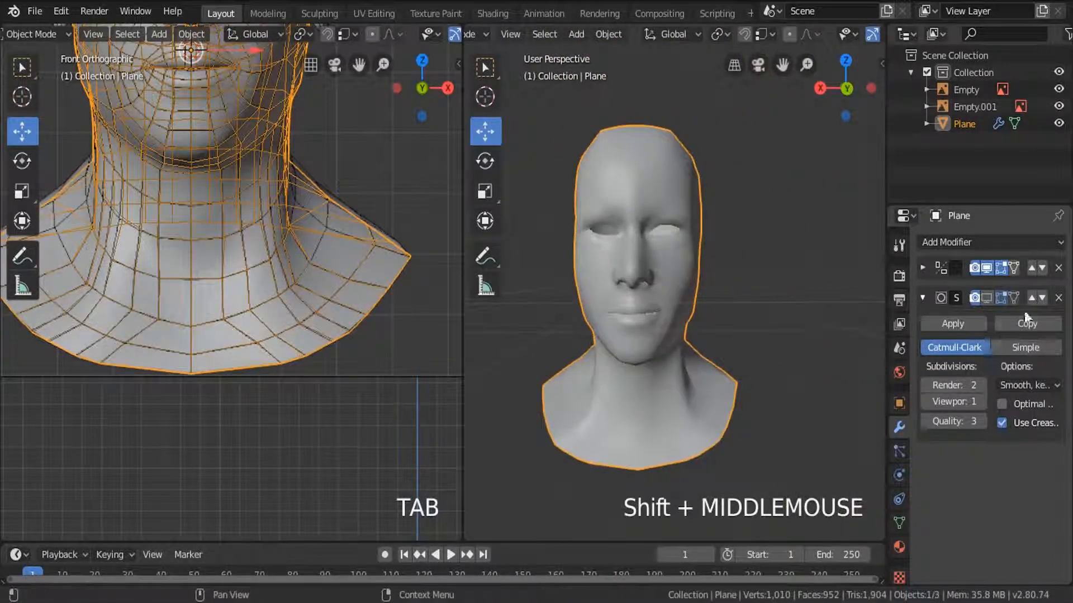
{"action": "left_click", "coordinate": [986, 298]}
{"action": "middle_click_drag", "start_coordinate": [712, 336], "coordinate": [673, 340]}
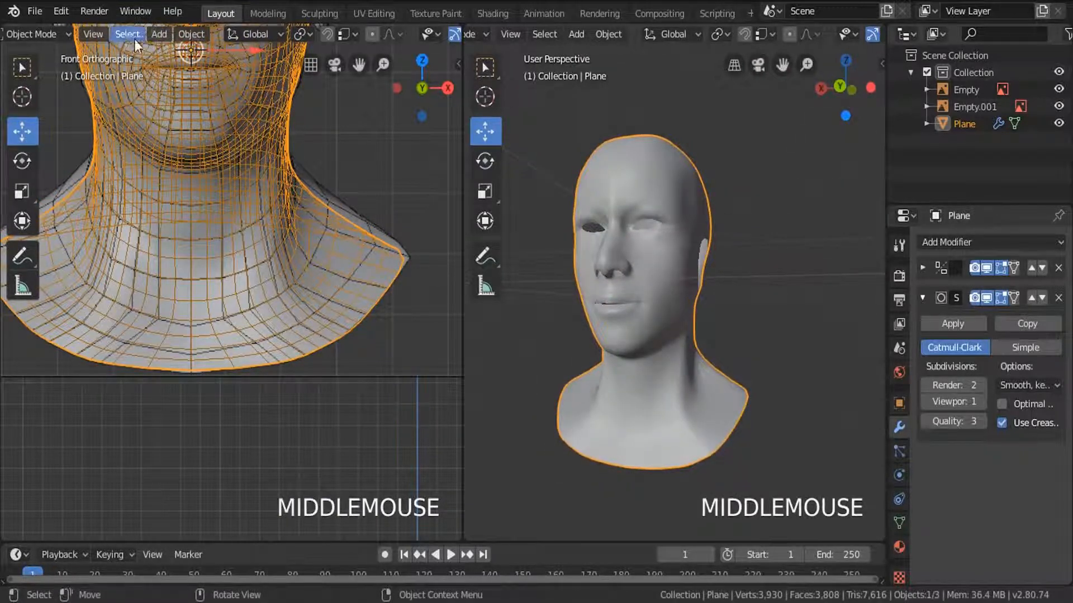
Save the project to the Desktop as Part 4.blend.
{"action": "left_click", "coordinate": [36, 12]}
{"action": "left_click", "coordinate": [61, 141]}
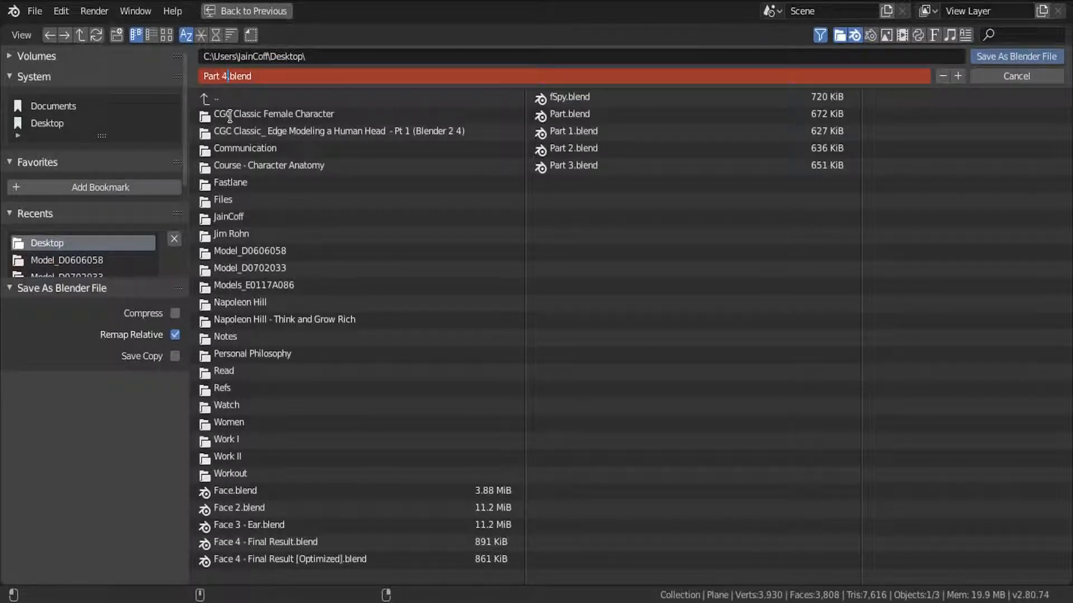
{"action": "left_click", "coordinate": [1017, 56]}
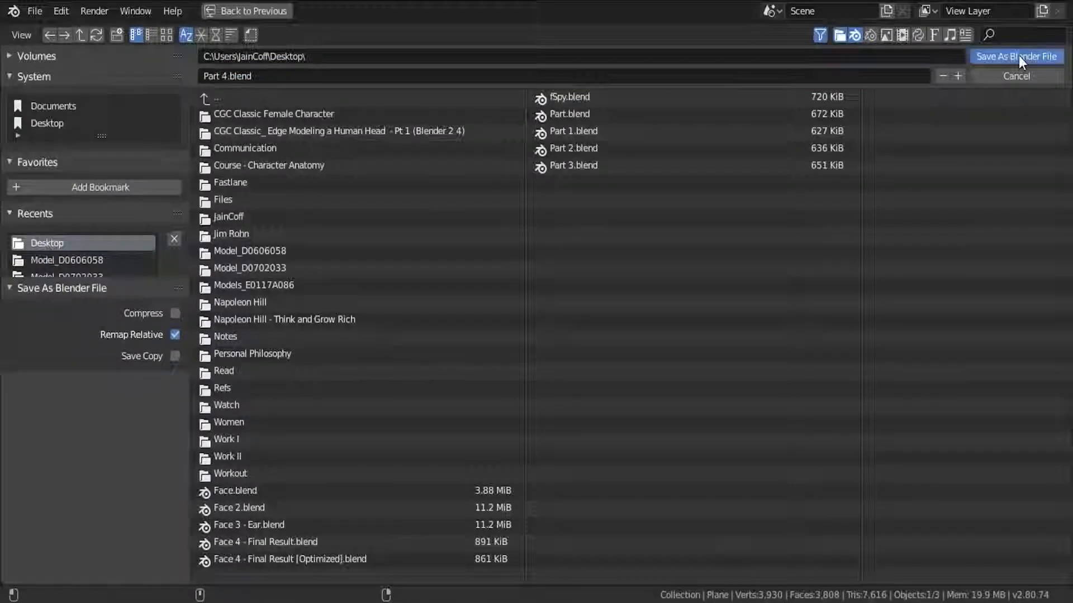
Switch to the Sculpting workspace and frame the head's face and neck for sculpting.
{"action": "middle_click_drag", "start_coordinate": [641, 290], "coordinate": [670, 247]}
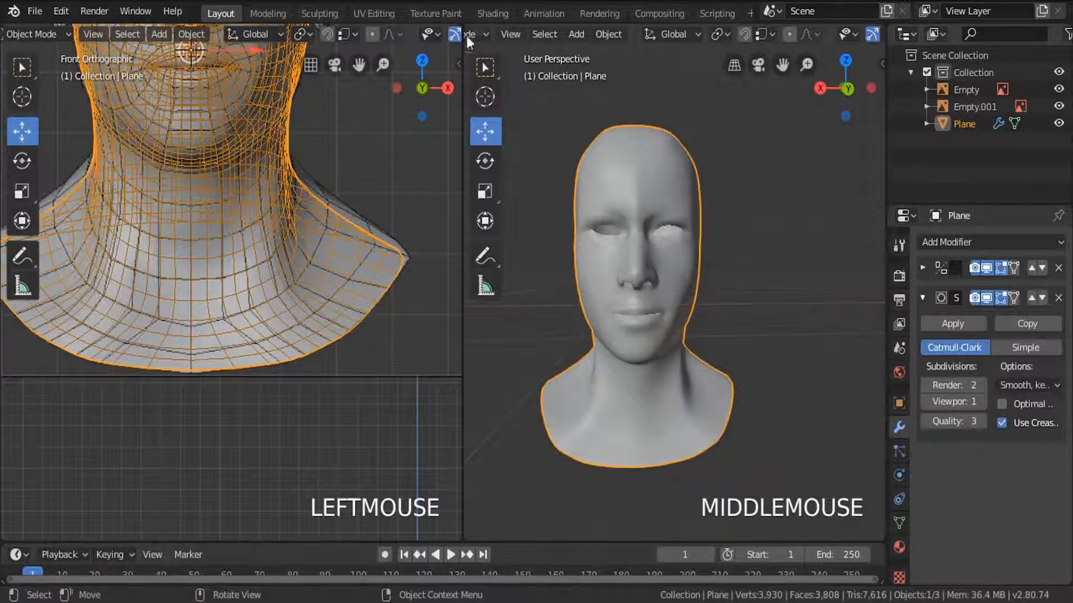
{"action": "left_click", "coordinate": [309, 15]}
{"action": "middle_click_drag", "start_coordinate": [503, 280], "coordinate": [291, 282]}
{"action": "scroll", "coordinate": [346, 285], "scroll_direction": "up", "scroll_amount": 5}
{"action": "scroll", "coordinate": [427, 360], "scroll_direction": "down", "scroll_amount": 3}
{"action": "middle_click_drag", "start_coordinate": [347, 358], "coordinate": [307, 311]}
{"action": "scroll", "coordinate": [307, 311], "scroll_direction": "up", "scroll_amount": 3}
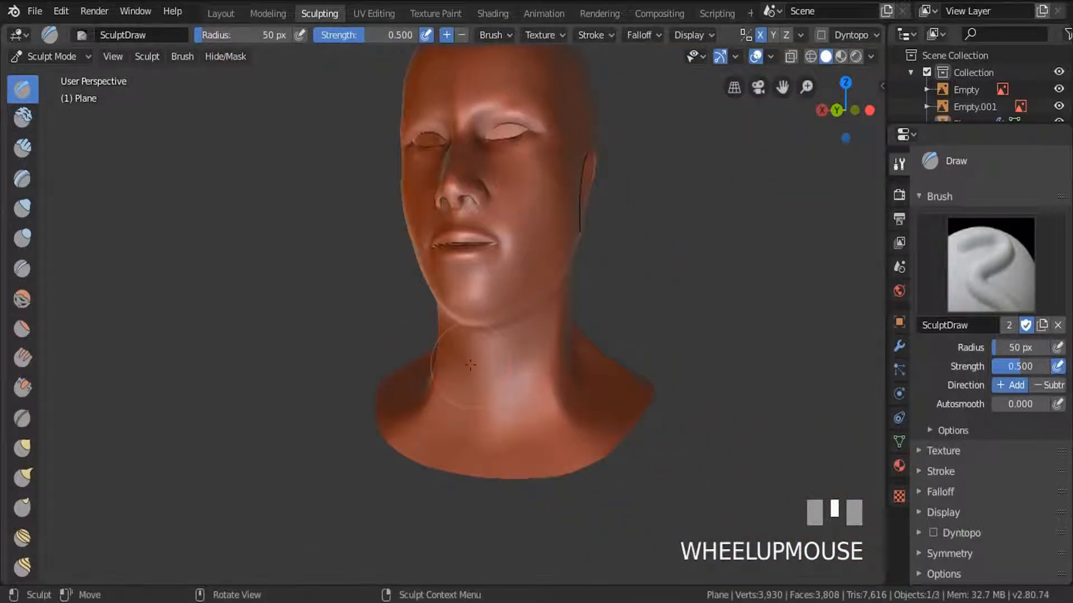
{"action": "middle_click_drag", "start_coordinate": [296, 385], "coordinate": [206, 391], "text": "shift"}
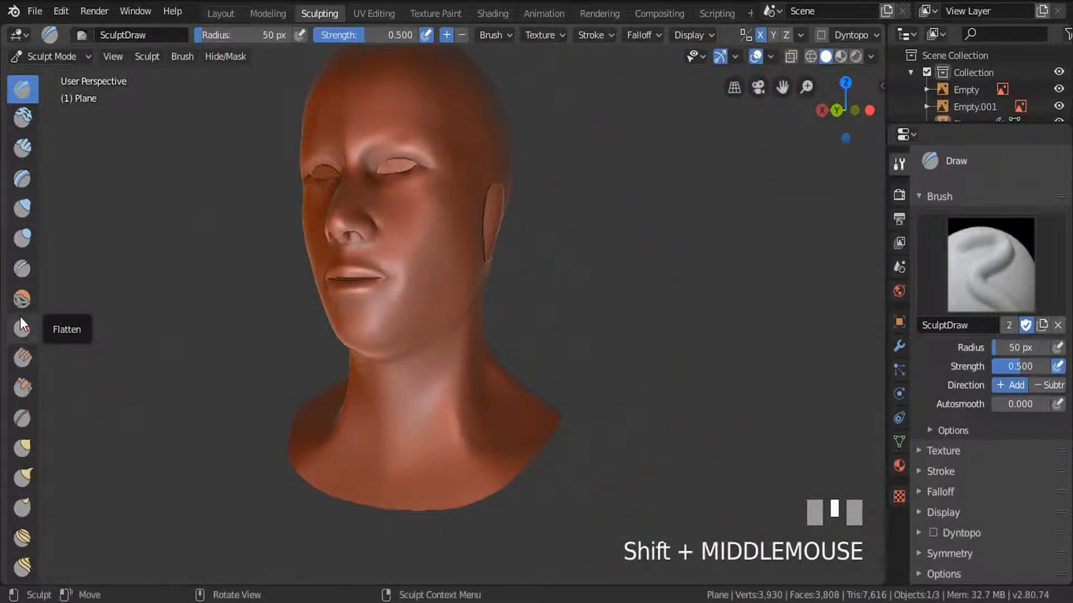
Choose the Inflate/Deflate brush and make the first sculpting strokes on the lower side of the neck.
{"action": "left_click", "coordinate": [22, 210]}
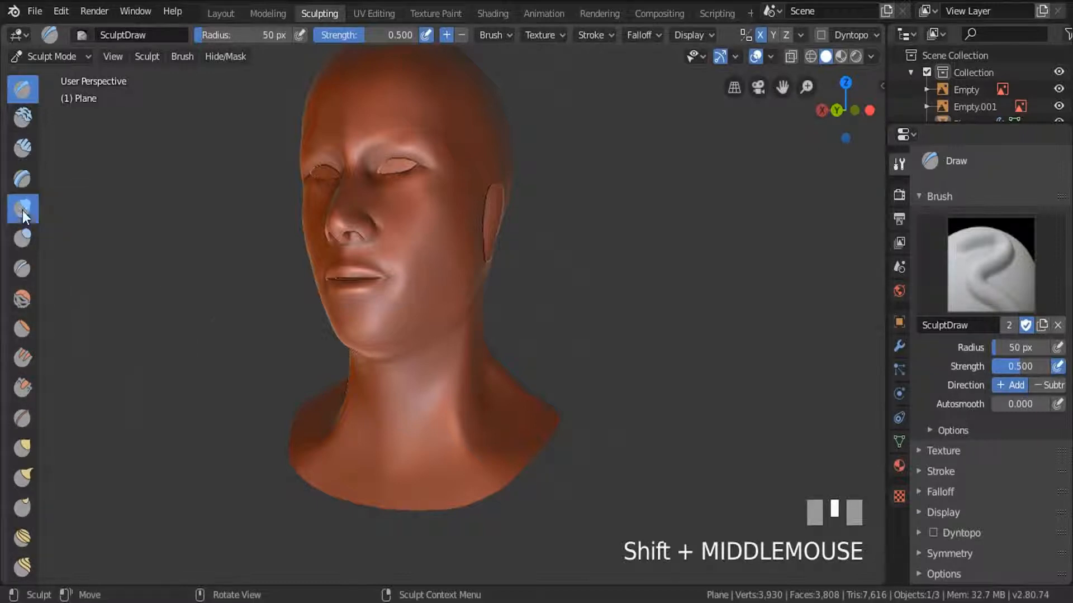
{"action": "scroll", "coordinate": [447, 302], "scroll_direction": "up", "scroll_amount": 3}
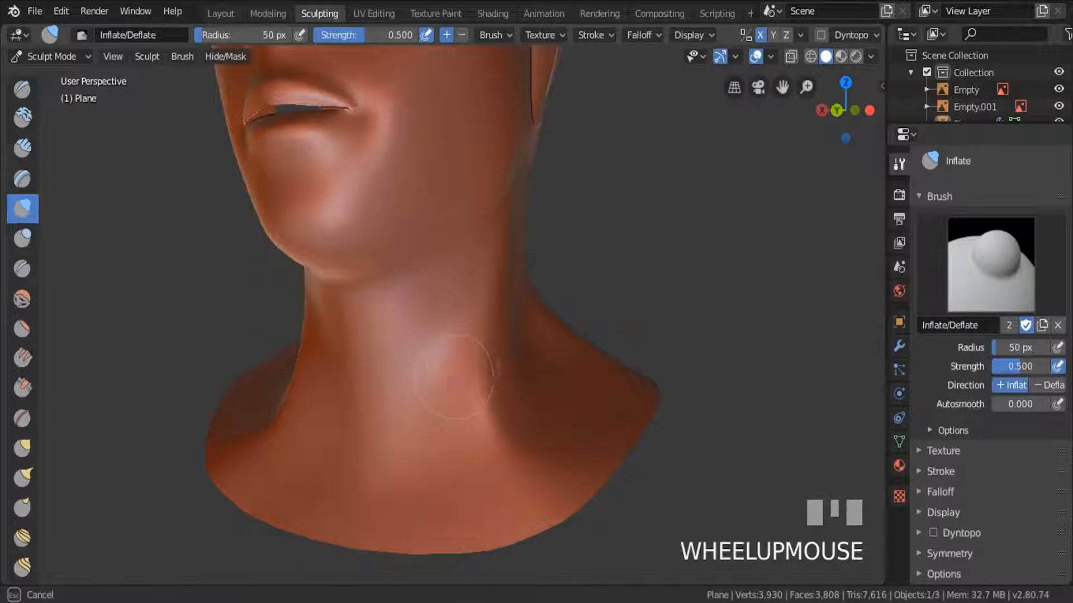
{"action": "middle_click_drag", "start_coordinate": [454, 378], "coordinate": [441, 403]}
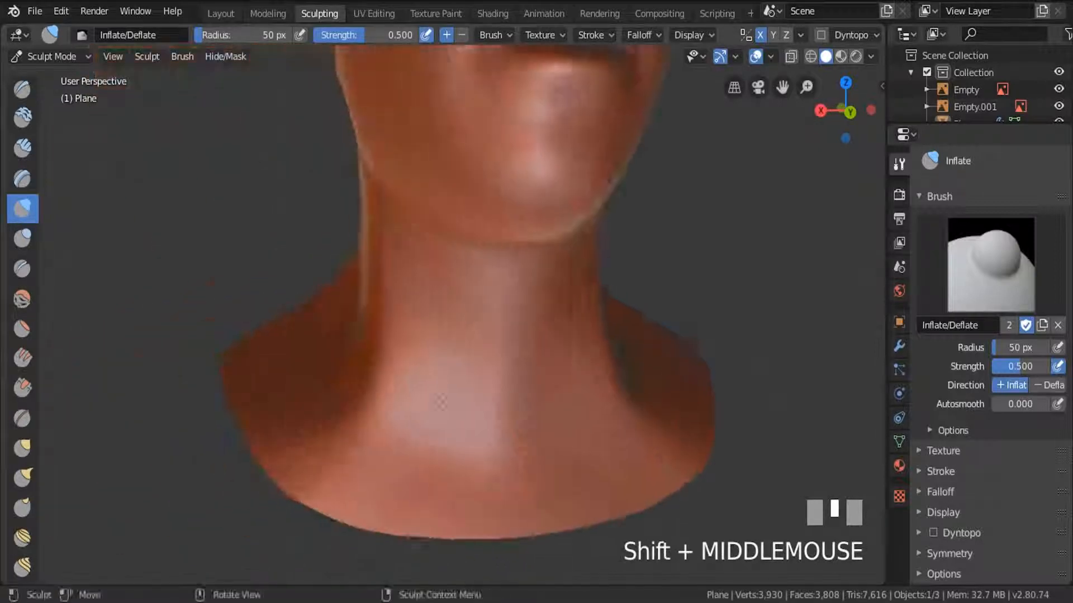
{"action": "left_click_drag", "start_coordinate": [441, 401], "coordinate": [389, 374]}
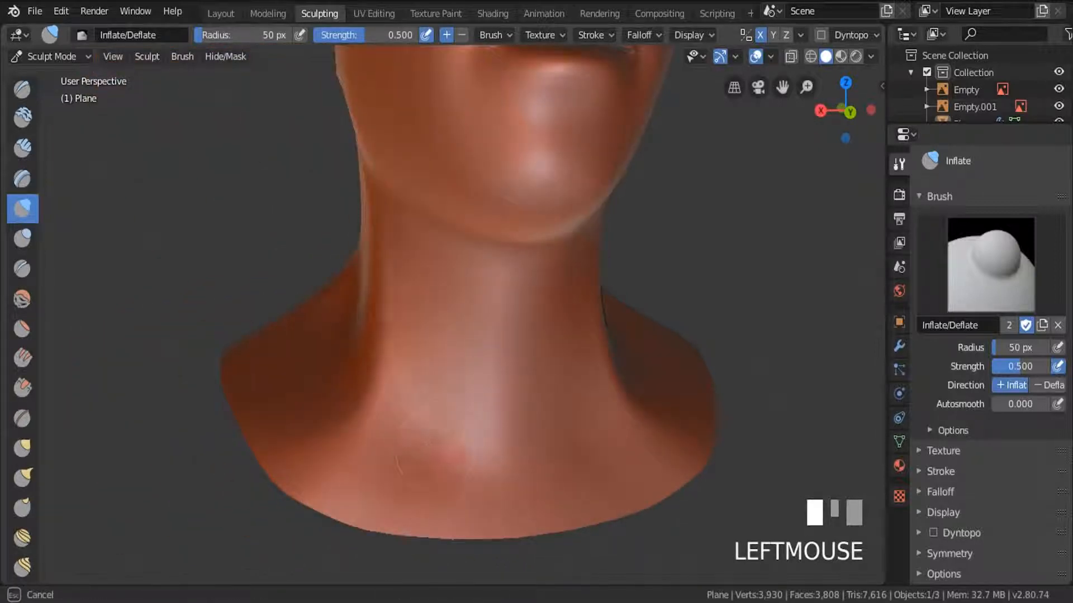
Sculpt along the side neck muscle with the Blob brush and smooth the strokes out.
{"action": "left_click", "coordinate": [23, 238]}
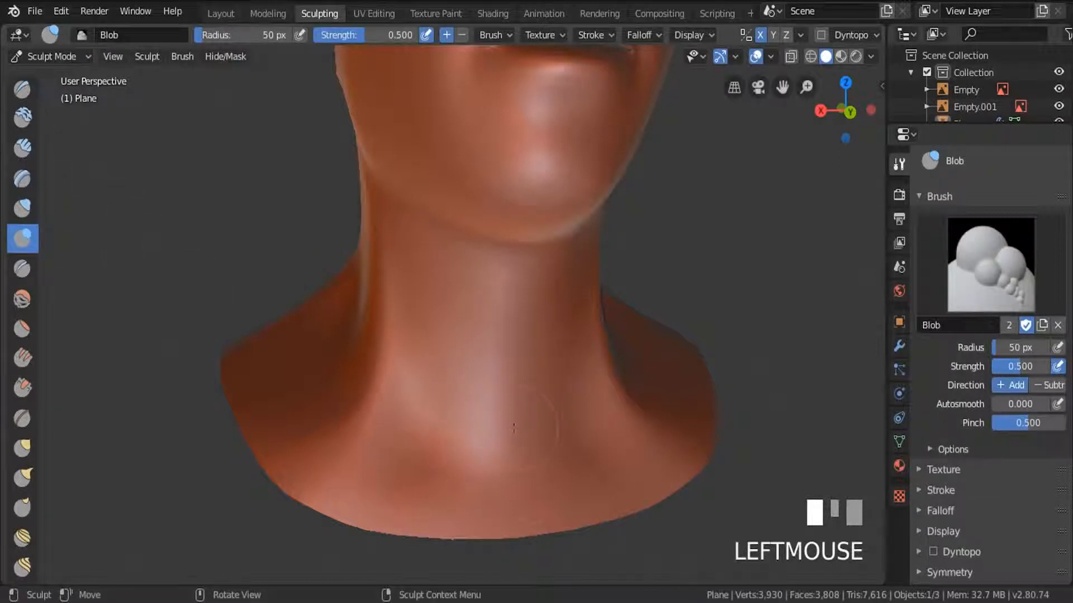
{"action": "left_click_drag", "start_coordinate": [422, 432], "coordinate": [394, 291]}
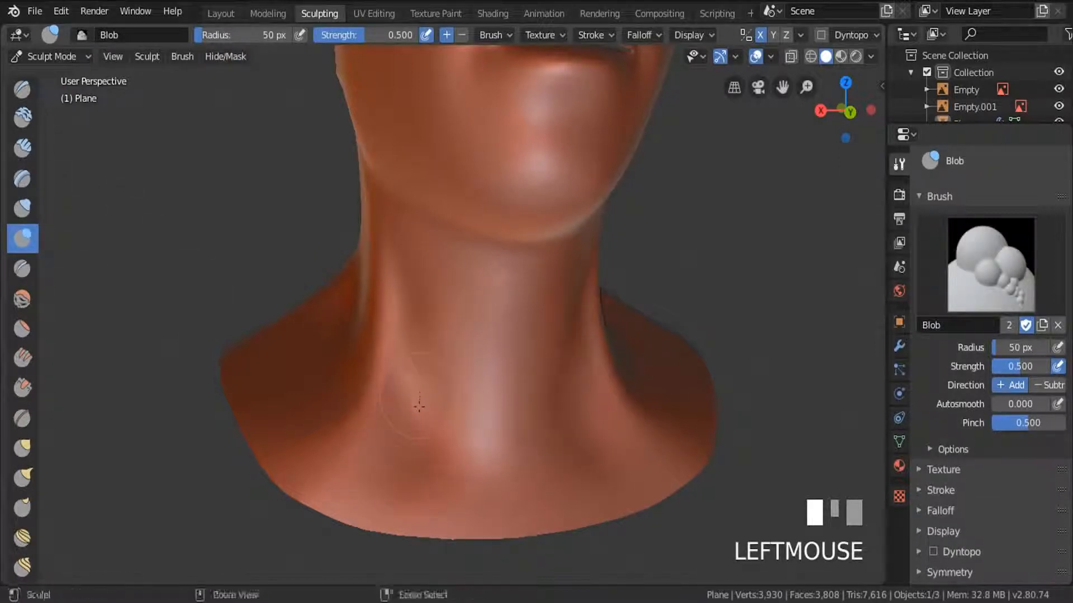
{"action": "mouse_move", "coordinate": [421, 407]}
{"action": "left_mouse_down", "text": "ctrl"}
{"action": "mouse_move", "coordinate": [411, 338]}
{"action": "mouse_move", "coordinate": [430, 429]}
{"action": "left_mouse_up", "text": "ctrl"}
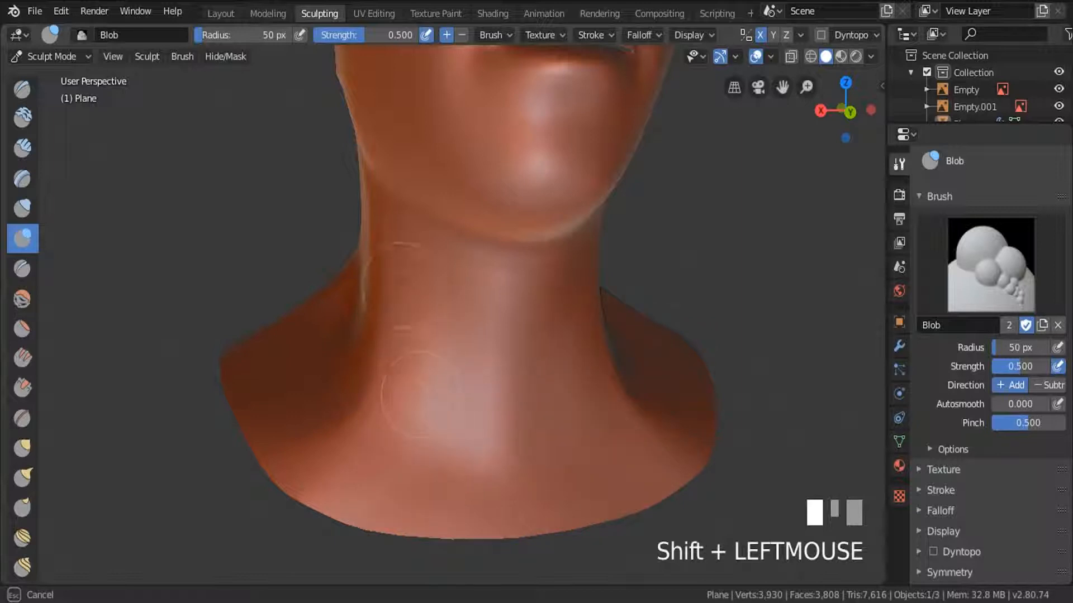
{"action": "scroll", "coordinate": [421, 395], "scroll_direction": "down", "scroll_amount": 3}
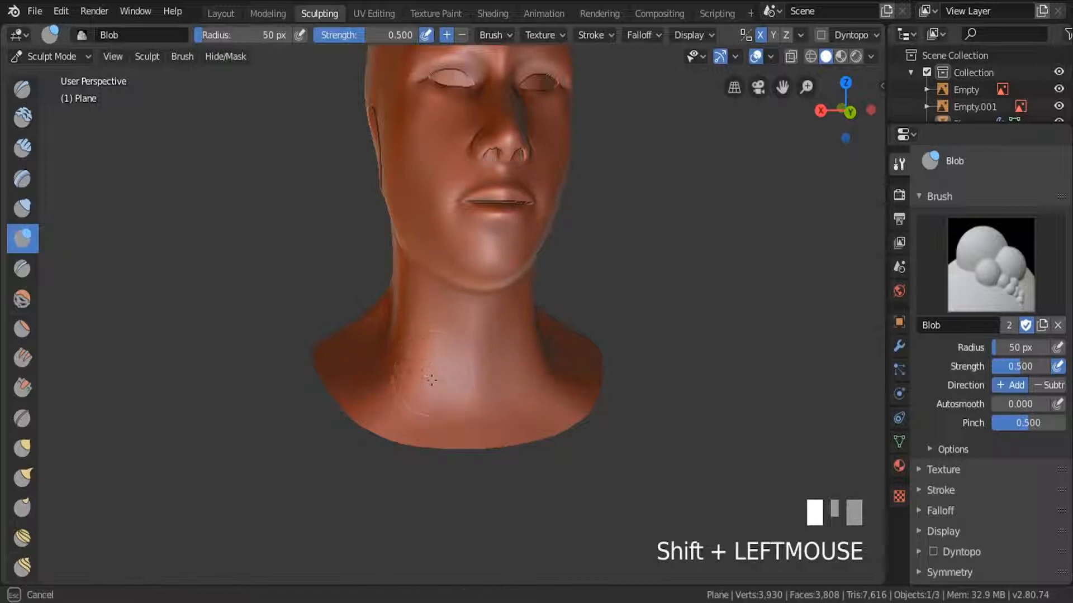
{"action": "left_click_drag", "start_coordinate": [431, 380], "coordinate": [438, 366], "text": "shift"}
{"action": "scroll", "coordinate": [456, 338], "scroll_direction": "up", "scroll_amount": 3}
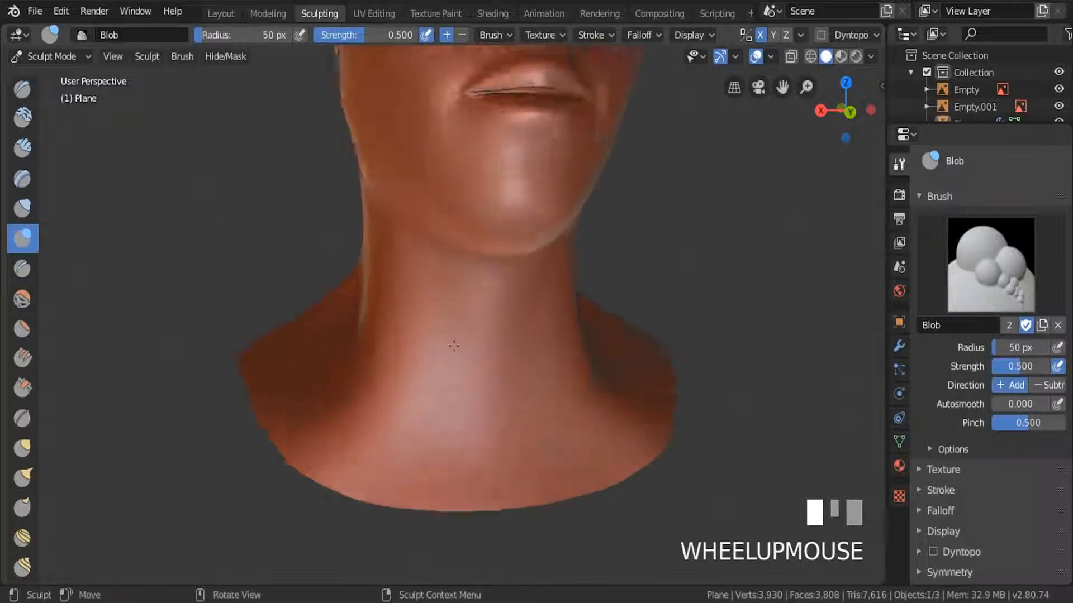
{"action": "left_click_drag", "start_coordinate": [451, 347], "coordinate": [451, 347], "text": "ctrl"}
Carve grooves beside the neck muscle and throat with subtracting Blob strokes to bring out the muscle ridges.
{"action": "left_click_drag", "start_coordinate": [452, 251], "coordinate": [431, 349], "text": "ctrl"}
{"action": "left_click_drag", "start_coordinate": [373, 251], "coordinate": [365, 305], "text": "ctrl"}
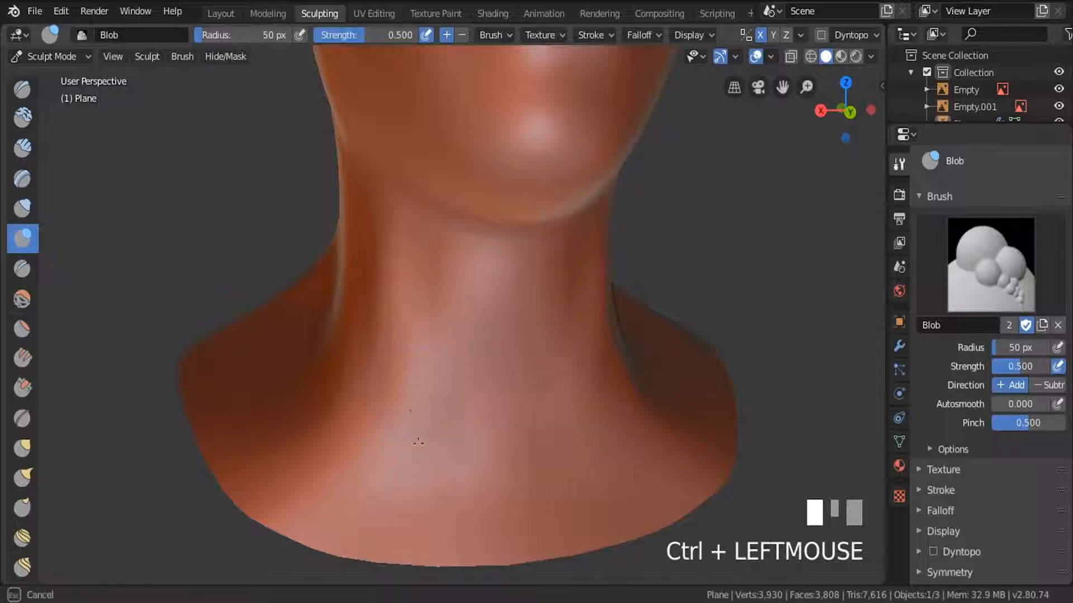
{"action": "left_click_drag", "start_coordinate": [418, 454], "coordinate": [416, 460], "text": "ctrl"}
{"action": "left_click_drag", "start_coordinate": [433, 321], "coordinate": [438, 271], "text": "shift"}
{"action": "left_click_drag", "start_coordinate": [473, 330], "coordinate": [471, 396]}
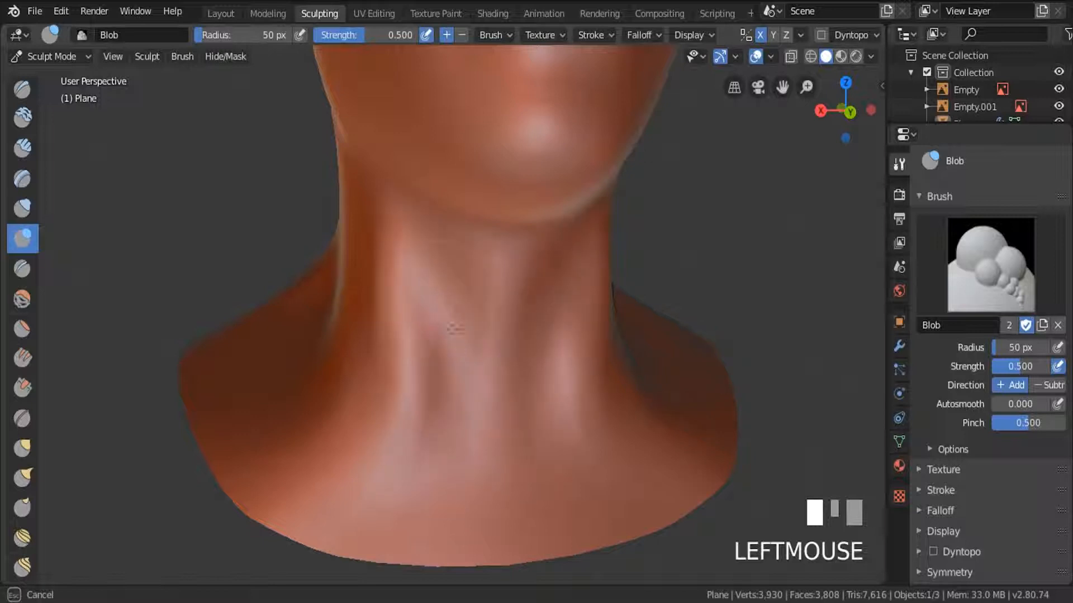
Shape the base of the throat between the two neck muscles with the Blob brush and soften the ridges.
{"action": "scroll", "coordinate": [481, 420], "scroll_direction": "down", "scroll_amount": 3}
{"action": "middle_click_drag", "start_coordinate": [482, 420], "coordinate": [519, 386]}
{"action": "scroll", "coordinate": [519, 385], "scroll_direction": "up", "scroll_amount": 4}
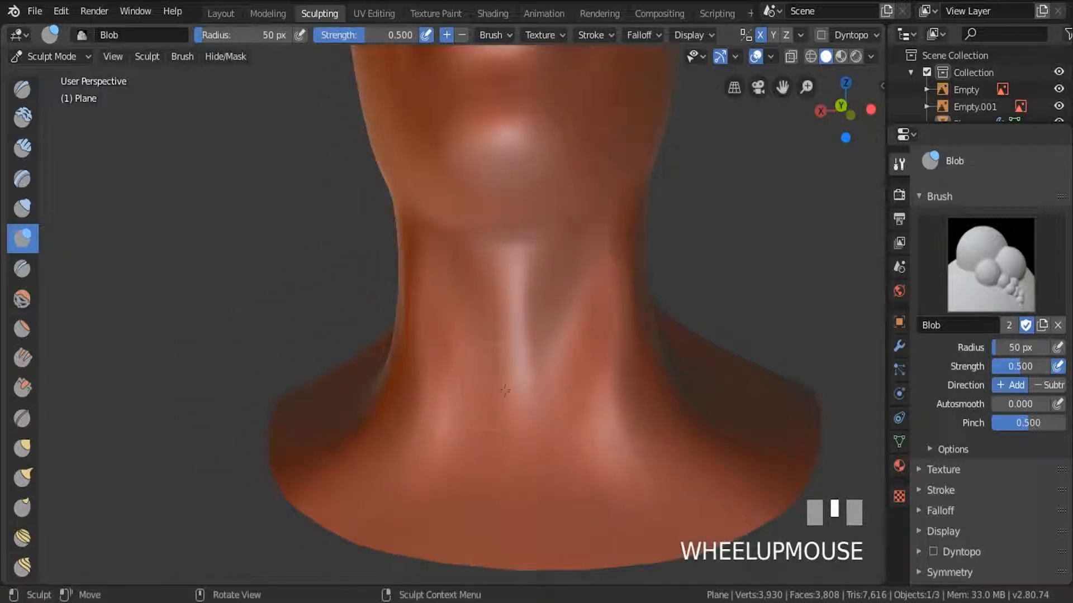
{"action": "left_click_drag", "start_coordinate": [540, 385], "coordinate": [545, 397]}
{"action": "left_click_drag", "start_coordinate": [528, 380], "coordinate": [531, 458]}
{"action": "left_click_drag", "start_coordinate": [527, 414], "coordinate": [532, 377], "text": "shift"}
{"action": "left_click_drag", "start_coordinate": [528, 344], "coordinate": [530, 402]}
{"action": "mouse_move", "coordinate": [526, 369]}
{"action": "left_mouse_down"}
{"action": "mouse_move", "coordinate": [528, 387]}
{"action": "mouse_move", "coordinate": [505, 399]}
{"action": "mouse_move", "coordinate": [563, 376]}
{"action": "mouse_move", "coordinate": [558, 386]}
{"action": "left_mouse_up"}
{"action": "left_click_drag", "start_coordinate": [517, 386], "coordinate": [498, 398], "text": "shift"}
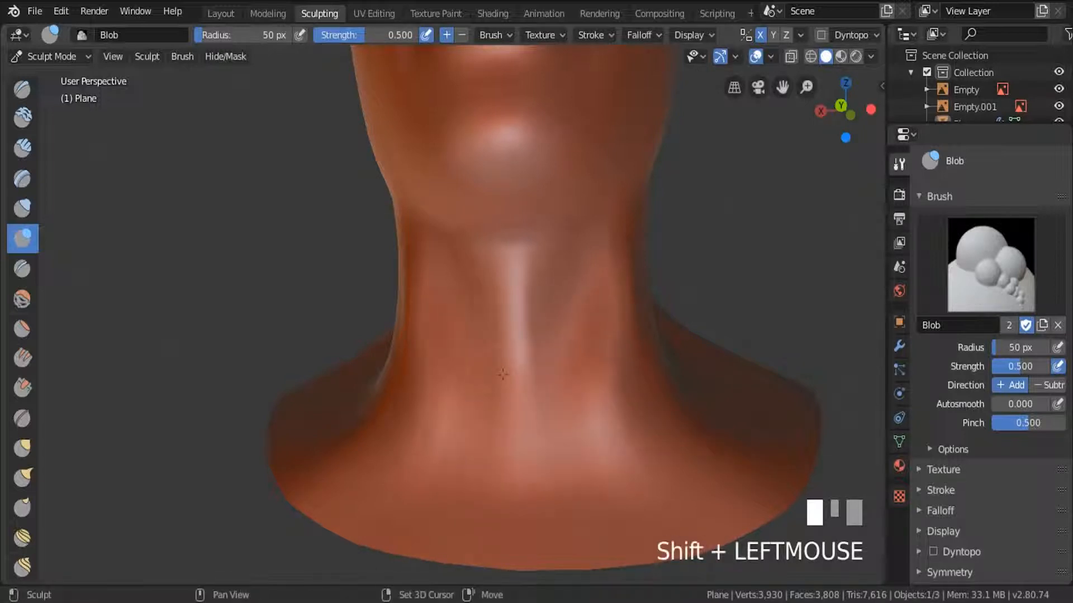
Smooth the upper throat and the side of the neck below the jaw.
{"action": "mouse_move", "coordinate": [506, 279]}
{"action": "left_mouse_down"}
{"action": "mouse_move", "coordinate": [508, 363]}
{"action": "mouse_move", "coordinate": [503, 300]}
{"action": "mouse_move", "coordinate": [496, 339]}
{"action": "left_mouse_up"}
{"action": "middle_click_drag", "start_coordinate": [480, 346], "coordinate": [525, 385]}
{"action": "left_click_drag", "start_coordinate": [337, 254], "coordinate": [334, 305]}
{"action": "mouse_move", "coordinate": [347, 301]}
{"action": "left_mouse_down", "text": "shift"}
{"action": "mouse_move", "coordinate": [353, 268]}
{"action": "mouse_move", "coordinate": [338, 260]}
{"action": "mouse_move", "coordinate": [337, 279]}
{"action": "left_mouse_up", "text": "shift"}
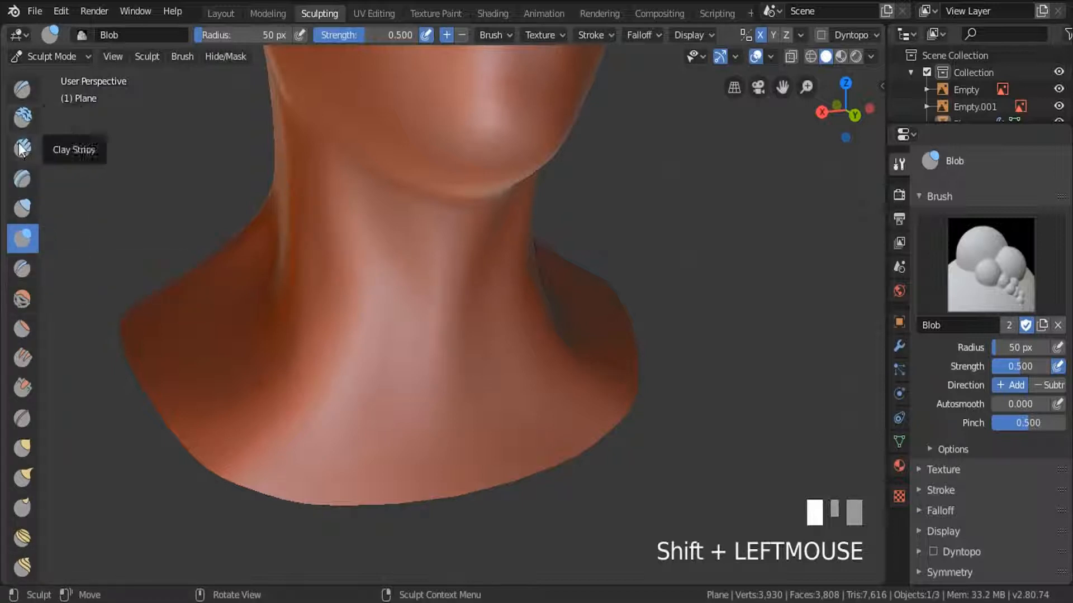
Switch to the Inflate/Deflate brush, undo a trial stroke on the side of the neck and sculpt that area again.
{"action": "left_click", "coordinate": [18, 210]}
{"action": "left_click_drag", "start_coordinate": [338, 319], "coordinate": [338, 323]}
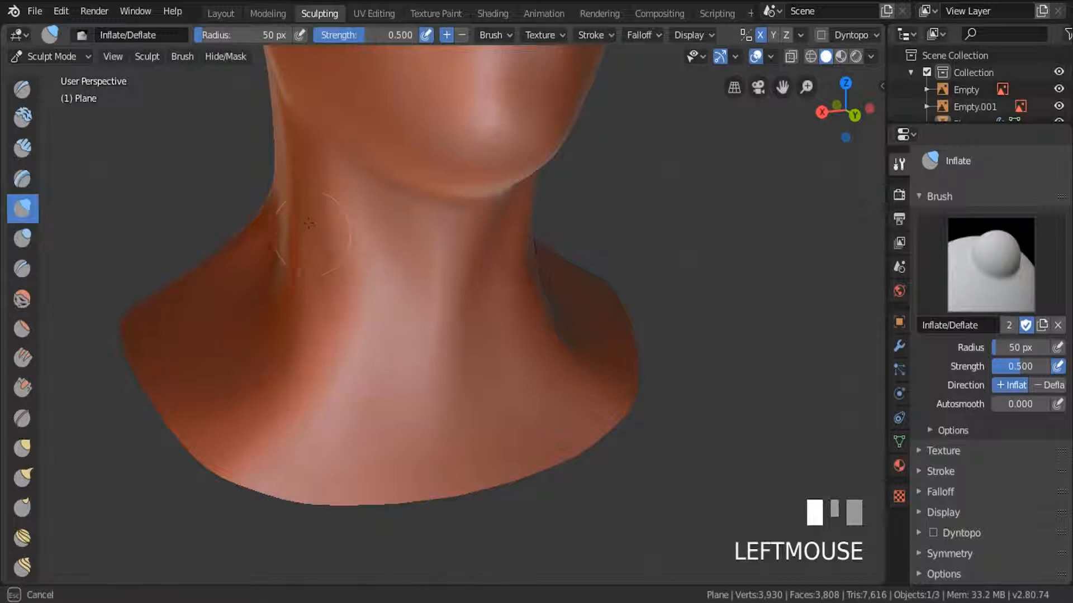
{"action": "key", "text": "ctrl+z"}
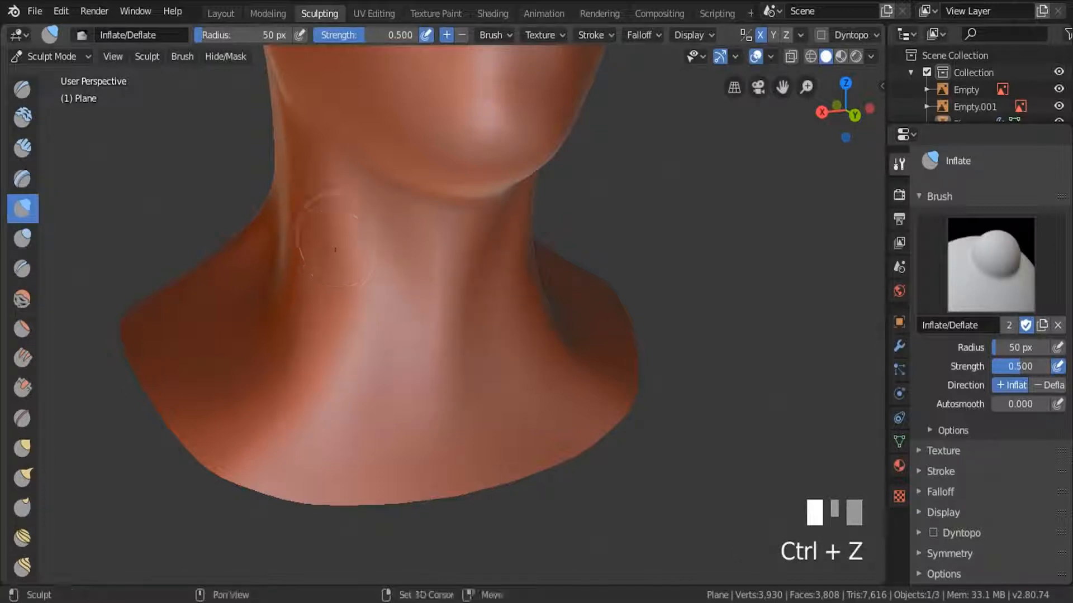
{"action": "left_click_drag", "start_coordinate": [313, 218], "coordinate": [335, 222], "text": "shift"}
{"action": "scroll", "coordinate": [404, 341], "scroll_direction": "down", "scroll_amount": 3}
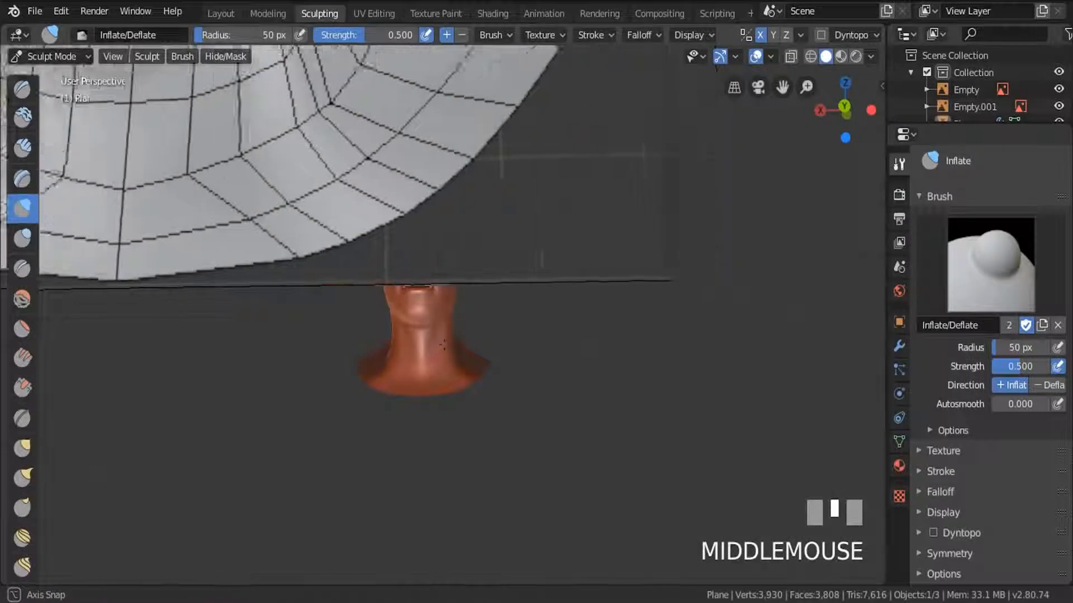
{"action": "scroll", "coordinate": [404, 341], "scroll_direction": "up", "scroll_amount": 2}
Try Inflate/Deflate strokes on the back of the neck and head, and undo them.
{"action": "mouse_move", "coordinate": [404, 341]}
{"action": "middle_mouse_down"}
{"action": "mouse_move", "coordinate": [393, 396]}
{"action": "mouse_move", "coordinate": [443, 419]}
{"action": "mouse_move", "coordinate": [430, 296]}
{"action": "mouse_move", "coordinate": [420, 391]}
{"action": "mouse_move", "coordinate": [432, 403]}
{"action": "middle_mouse_up"}
{"action": "scroll", "coordinate": [393, 397], "scroll_direction": "down", "scroll_amount": 3}
{"action": "left_click", "coordinate": [432, 402]}
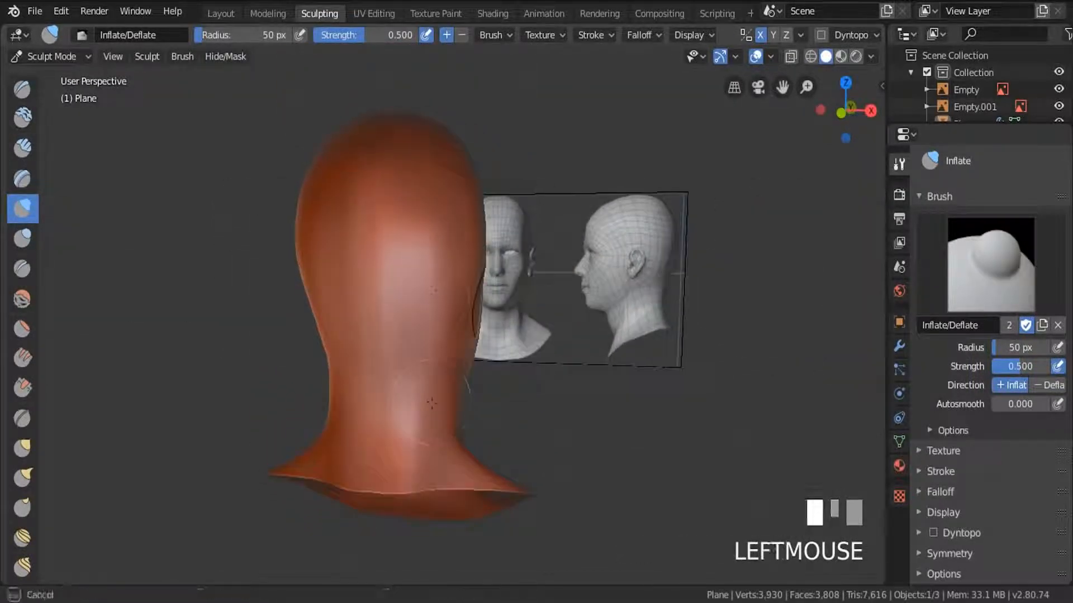
{"action": "left_click_drag", "start_coordinate": [445, 309], "coordinate": [453, 296]}
{"action": "key", "text": "ctrl+z"}
{"action": "key", "text": "ctrl+z"}
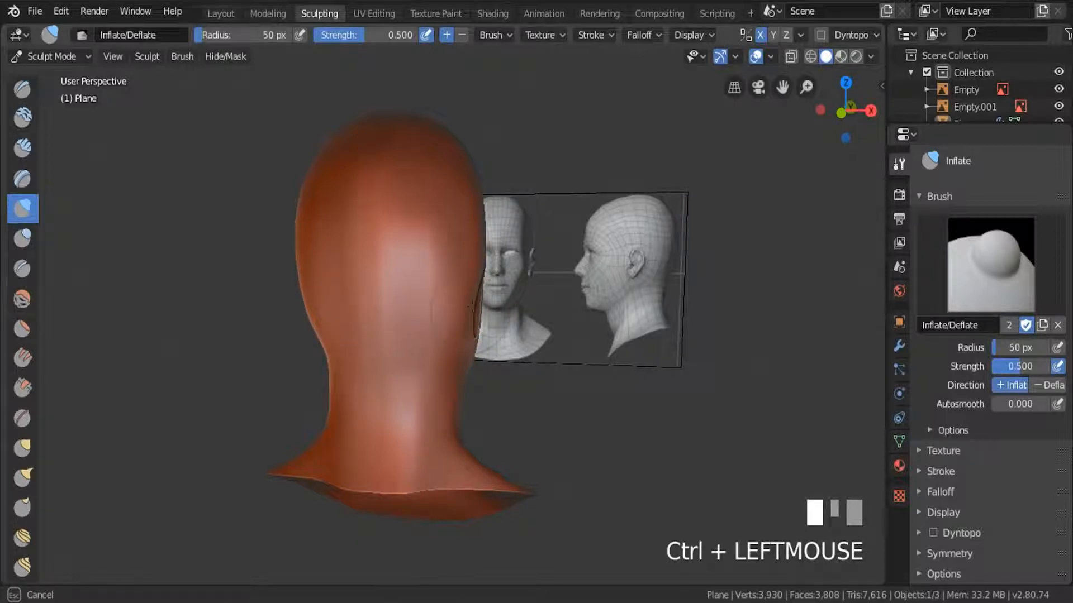
Deflate the surface behind the ear at the back of the head.
{"action": "left_click_drag", "start_coordinate": [470, 307], "coordinate": [469, 306], "text": "ctrl"}
{"action": "scroll", "coordinate": [464, 307], "scroll_direction": "down", "scroll_amount": 3}
{"action": "mouse_move", "coordinate": [419, 319]}
{"action": "middle_mouse_down"}
{"action": "mouse_move", "coordinate": [447, 311]}
{"action": "mouse_move", "coordinate": [404, 315]}
{"action": "middle_mouse_up"}
{"action": "scroll", "coordinate": [403, 315], "scroll_direction": "down", "scroll_amount": 1}
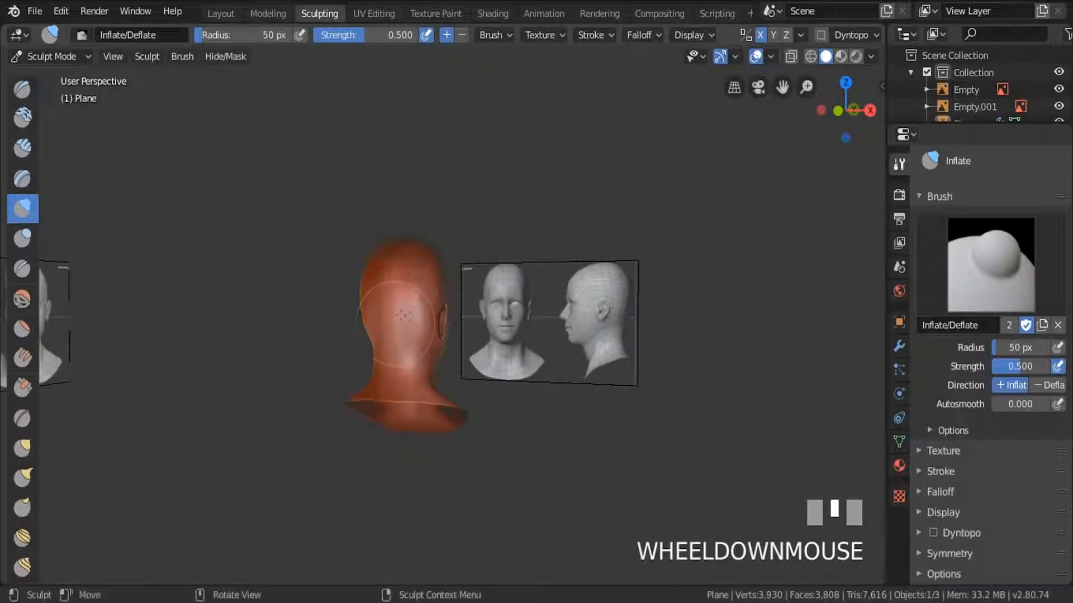
Deflate the hollows around the side neck muscle so that it stands out down to the collar area.
{"action": "left_click_drag", "start_coordinate": [404, 315], "coordinate": [407, 313]}
{"action": "mouse_move", "coordinate": [407, 312]}
{"action": "middle_mouse_down"}
{"action": "mouse_move", "coordinate": [416, 402]}
{"action": "mouse_move", "coordinate": [481, 391]}
{"action": "middle_mouse_up"}
{"action": "scroll", "coordinate": [419, 419], "scroll_direction": "up", "scroll_amount": 2}
{"action": "scroll", "coordinate": [487, 391], "scroll_direction": "up", "scroll_amount": 3}
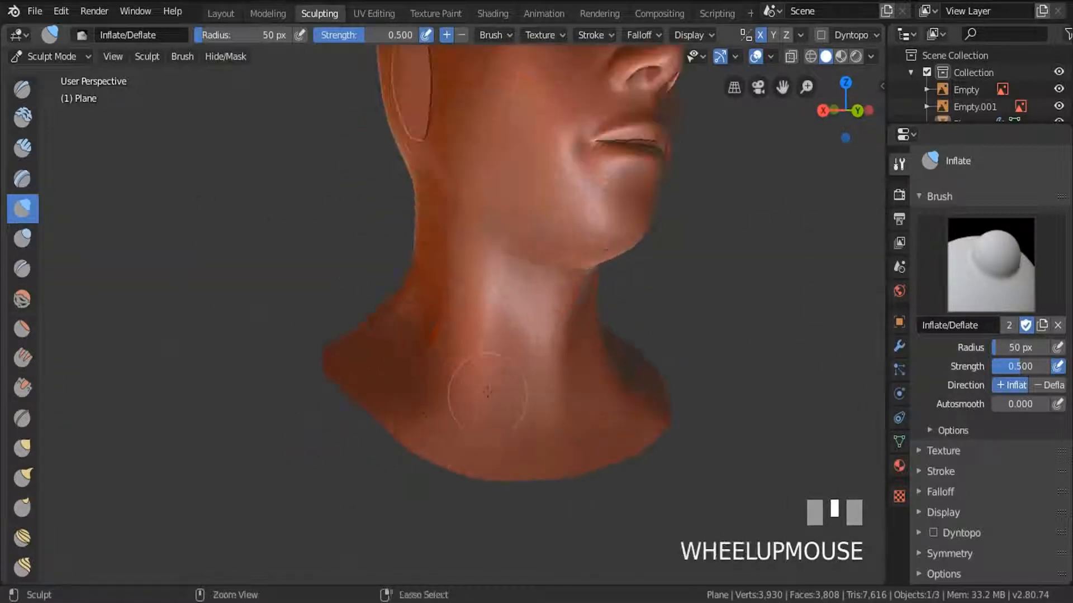
{"action": "left_click_drag", "start_coordinate": [487, 391], "coordinate": [479, 368], "text": "ctrl"}
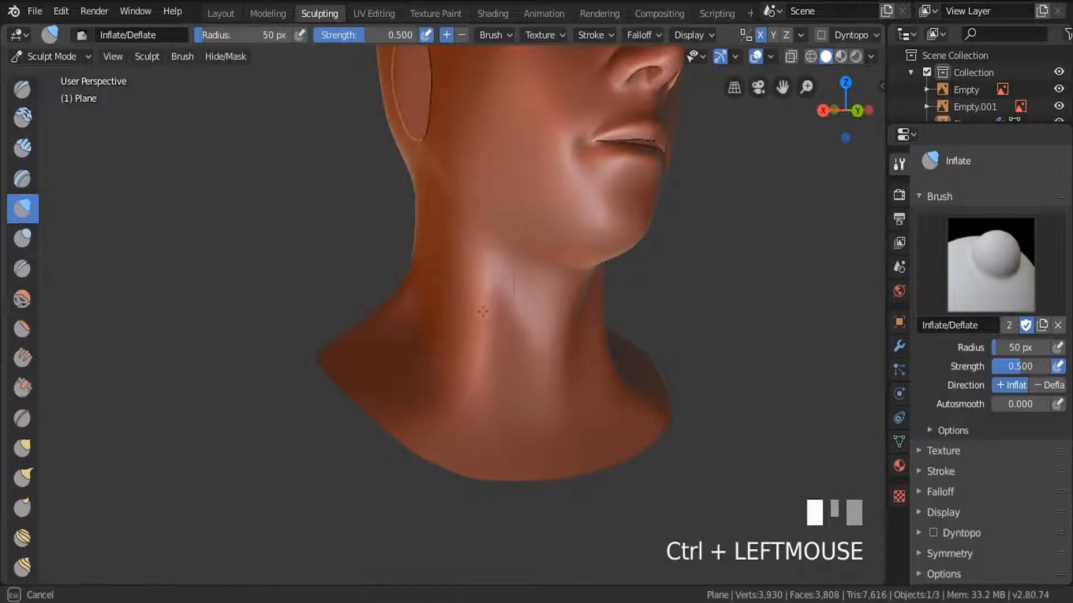
{"action": "left_click_drag", "start_coordinate": [483, 312], "coordinate": [490, 351], "text": "ctrl"}
{"action": "middle_click_drag", "start_coordinate": [539, 372], "coordinate": [513, 373]}
{"action": "left_click_drag", "start_coordinate": [516, 380], "coordinate": [519, 402], "text": "ctrl"}
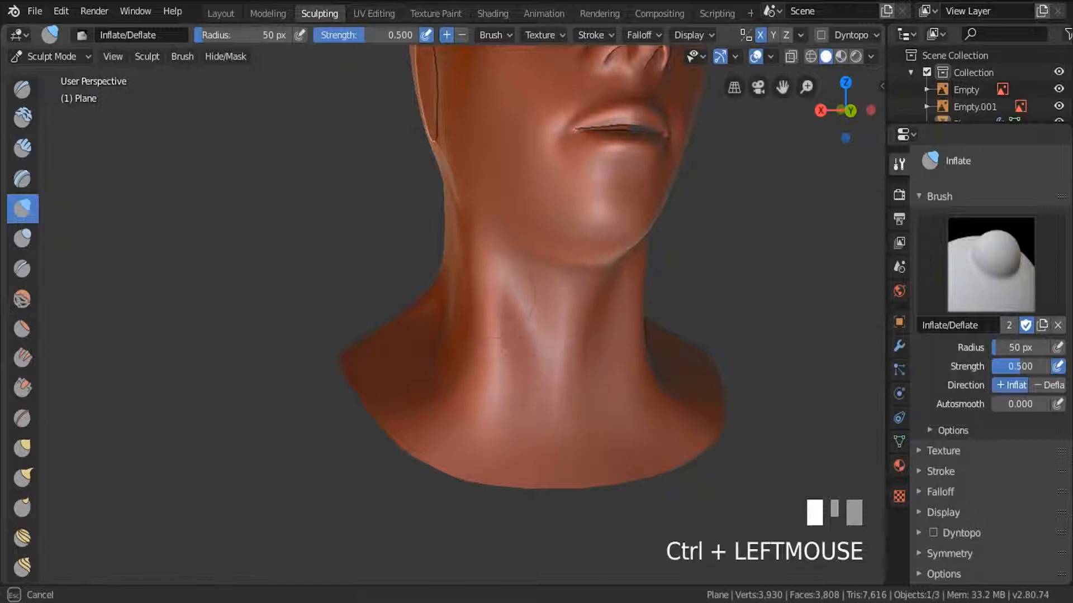
{"action": "left_click_drag", "start_coordinate": [510, 380], "coordinate": [530, 403], "text": "ctrl"}
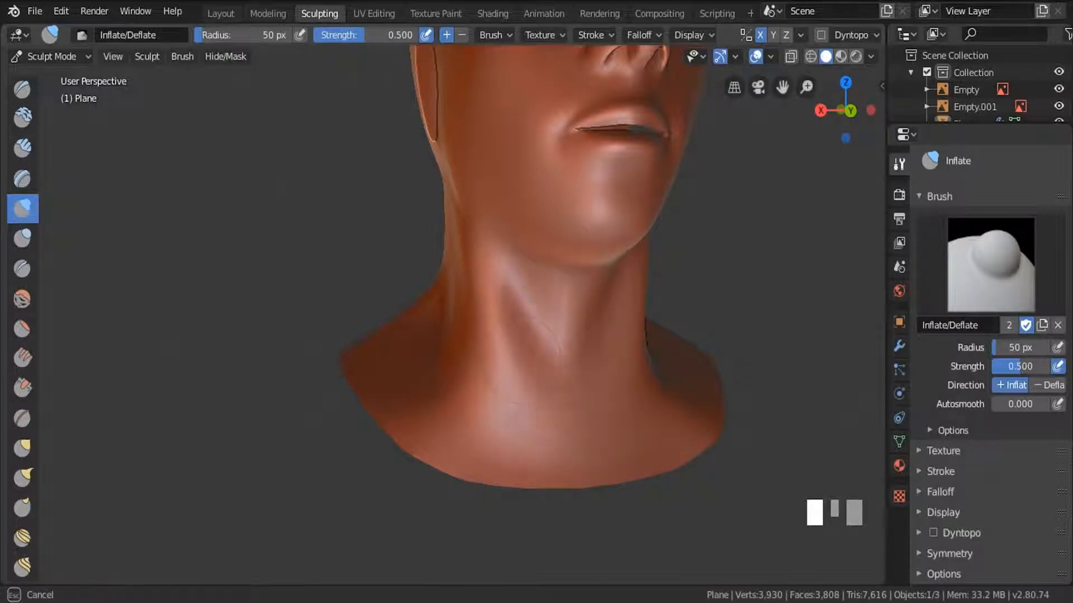
Define the front of the throat below the chin with deflating strokes between the neck muscles.
{"action": "mouse_move", "coordinate": [488, 357]}
{"action": "middle_mouse_down"}
{"action": "mouse_move", "coordinate": [488, 313]}
{"action": "mouse_move", "coordinate": [488, 355]}
{"action": "middle_mouse_up"}
{"action": "scroll", "coordinate": [488, 355], "scroll_direction": "up", "scroll_amount": 3}
{"action": "mouse_move", "coordinate": [521, 287]}
{"action": "left_mouse_down", "text": "ctrl"}
{"action": "mouse_move", "coordinate": [543, 241]}
{"action": "mouse_move", "coordinate": [546, 274]}
{"action": "left_mouse_up", "text": "ctrl"}
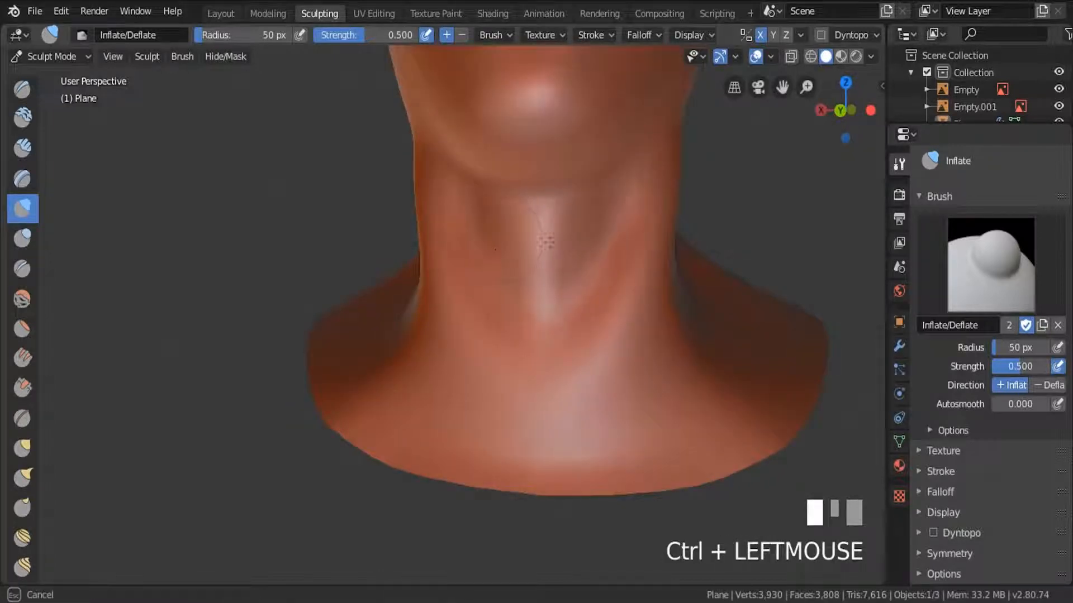
{"action": "mouse_move", "coordinate": [548, 230]}
{"action": "left_mouse_down", "text": "ctrl"}
{"action": "mouse_move", "coordinate": [532, 250]}
{"action": "mouse_move", "coordinate": [544, 279]}
{"action": "left_mouse_up", "text": "ctrl"}
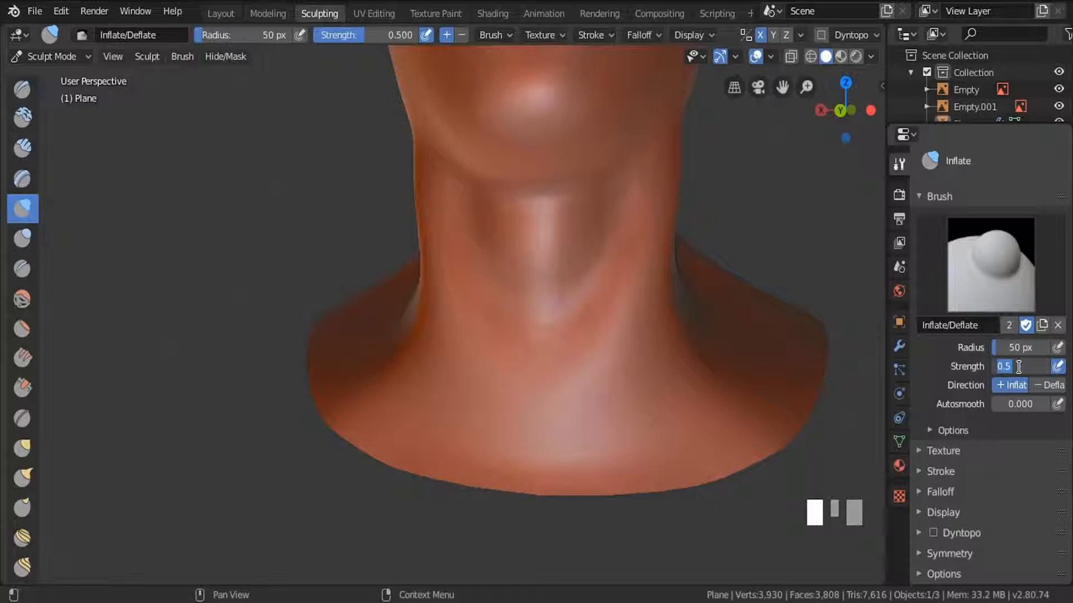
Set the Inflate/Deflate brush strength to 1 and deepen the hollows beside the throat and above the collar edge.
{"action": "type", "text": "1"}
{"action": "key", "text": "Return"}
{"action": "mouse_move", "coordinate": [522, 242]}
{"action": "left_mouse_down", "text": "ctrl"}
{"action": "mouse_move", "coordinate": [563, 285]}
{"action": "mouse_move", "coordinate": [539, 291]}
{"action": "left_mouse_up", "text": "ctrl"}
{"action": "left_click_drag", "start_coordinate": [492, 218], "coordinate": [534, 296], "text": "ctrl"}
{"action": "mouse_move", "coordinate": [454, 195]}
{"action": "left_mouse_down", "text": "ctrl"}
{"action": "mouse_move", "coordinate": [456, 224]}
{"action": "mouse_move", "coordinate": [562, 397]}
{"action": "mouse_move", "coordinate": [525, 385]}
{"action": "left_mouse_up", "text": "ctrl"}
{"action": "mouse_move", "coordinate": [468, 480]}
{"action": "left_mouse_down", "text": "ctrl"}
{"action": "mouse_move", "coordinate": [531, 487]}
{"action": "mouse_move", "coordinate": [447, 473]}
{"action": "left_mouse_up", "text": "ctrl"}
{"action": "mouse_move", "coordinate": [343, 421]}
{"action": "left_mouse_down", "text": "ctrl"}
{"action": "mouse_move", "coordinate": [475, 481]}
{"action": "mouse_move", "coordinate": [546, 491]}
{"action": "left_mouse_up", "text": "ctrl"}
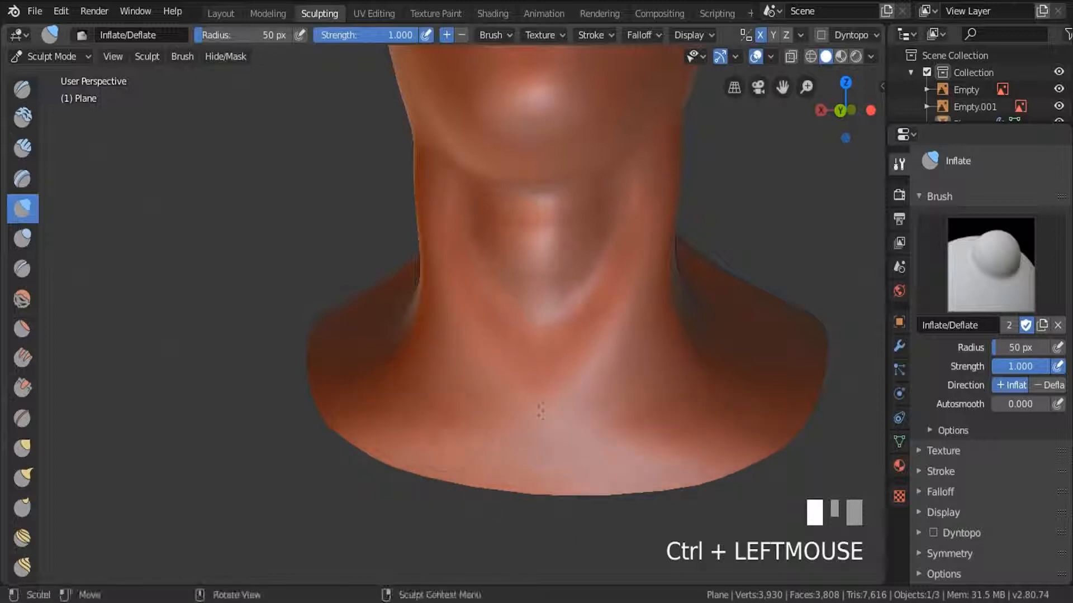
Sculpt the hollow behind the side neck muscle, above the shoulder, with the Inflate/Deflate brush.
{"action": "scroll", "coordinate": [540, 406], "scroll_direction": "down", "scroll_amount": 5}
{"action": "middle_click_drag", "start_coordinate": [481, 239], "coordinate": [531, 252]}
{"action": "scroll", "coordinate": [443, 360], "scroll_direction": "up", "scroll_amount": 5}
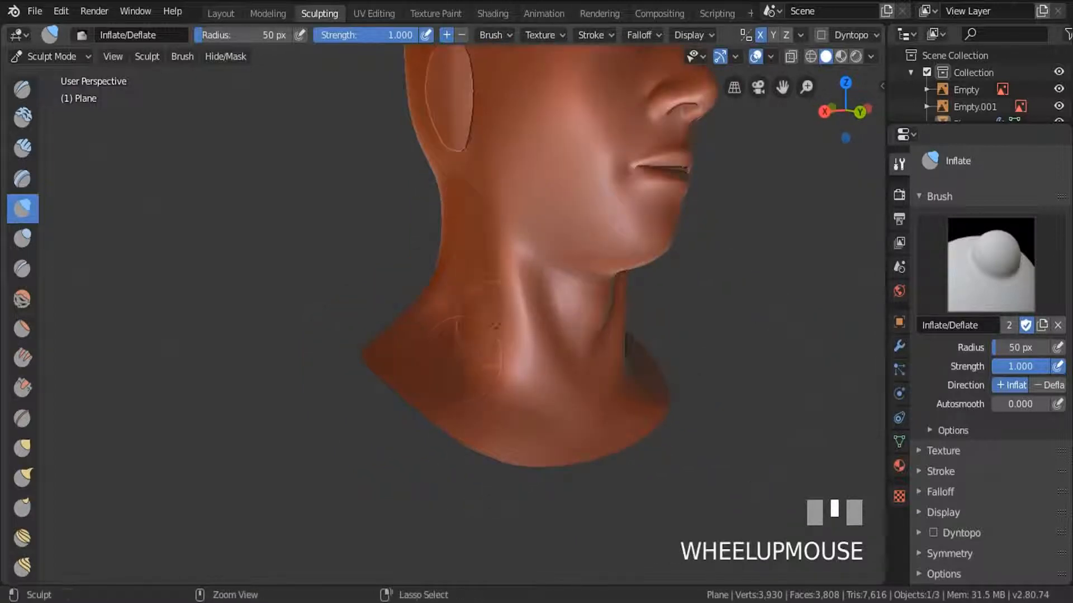
{"action": "middle_click_drag", "start_coordinate": [443, 359], "coordinate": [461, 359]}
{"action": "left_click_drag", "start_coordinate": [461, 359], "coordinate": [461, 401], "text": "ctrl"}
Choose the Smooth brush and soften the sculpted muscle forms on the side of the neck.
{"action": "scroll", "coordinate": [462, 401], "scroll_direction": "down", "scroll_amount": 3}
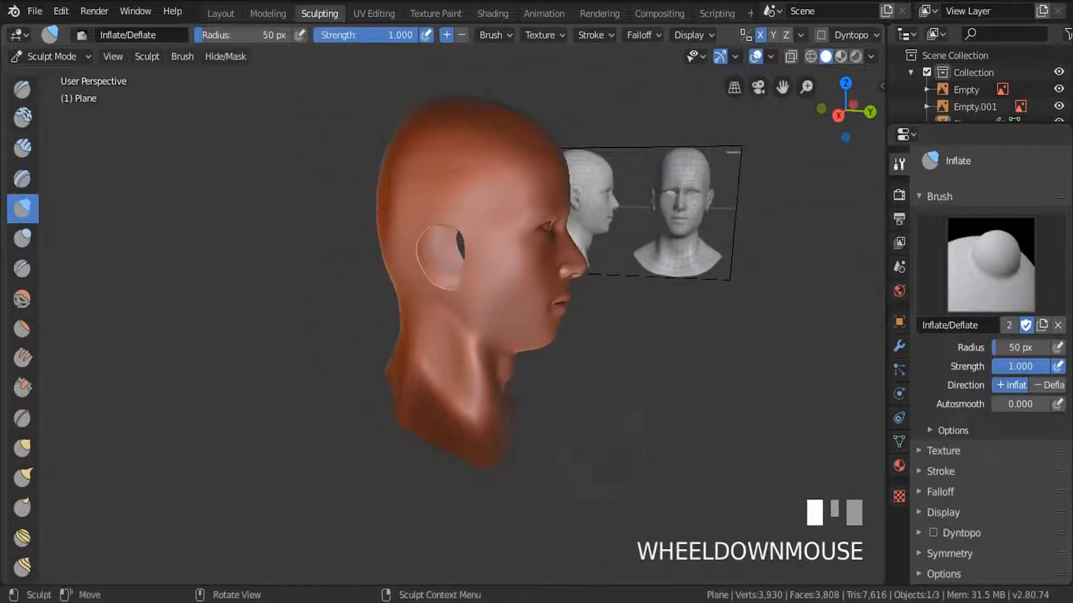
{"action": "middle_click_drag", "start_coordinate": [462, 401], "coordinate": [469, 432]}
{"action": "scroll", "coordinate": [491, 395], "scroll_direction": "down", "scroll_amount": 3}
{"action": "mouse_move", "coordinate": [491, 395]}
{"action": "middle_mouse_down"}
{"action": "mouse_move", "coordinate": [469, 405]}
{"action": "mouse_move", "coordinate": [268, 271]}
{"action": "middle_mouse_up"}
{"action": "scroll", "coordinate": [481, 402], "scroll_direction": "up", "scroll_amount": 3}
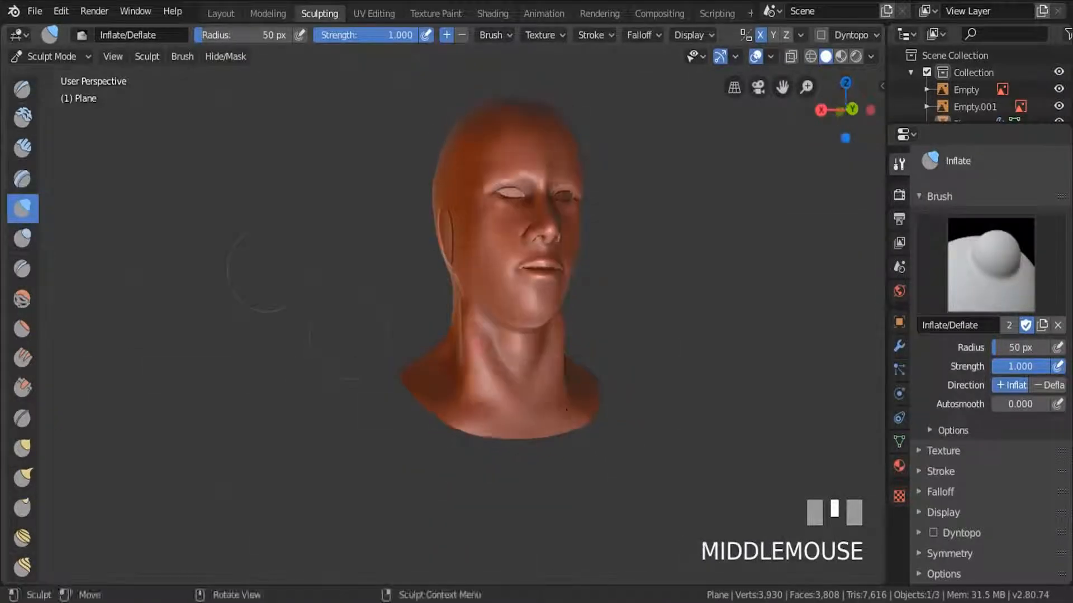
{"action": "left_click", "coordinate": [21, 299]}
{"action": "middle_click_drag", "start_coordinate": [180, 250], "coordinate": [207, 253]}
{"action": "left_click_drag", "start_coordinate": [462, 318], "coordinate": [473, 332]}
{"action": "mouse_move", "coordinate": [490, 373]}
{"action": "middle_mouse_down"}
{"action": "mouse_move", "coordinate": [461, 321]}
{"action": "mouse_move", "coordinate": [468, 296]}
{"action": "mouse_move", "coordinate": [498, 299]}
{"action": "mouse_move", "coordinate": [459, 302]}
{"action": "mouse_move", "coordinate": [483, 321]}
{"action": "middle_mouse_up"}
Sharpen the jawline below the ear with subtracting Blob brush strokes along the jaw's underside.
{"action": "scroll", "coordinate": [468, 295], "scroll_direction": "up", "scroll_amount": 3}
{"action": "left_click", "coordinate": [21, 244]}
{"action": "left_click_drag", "start_coordinate": [483, 321], "coordinate": [482, 324], "text": "ctrl"}
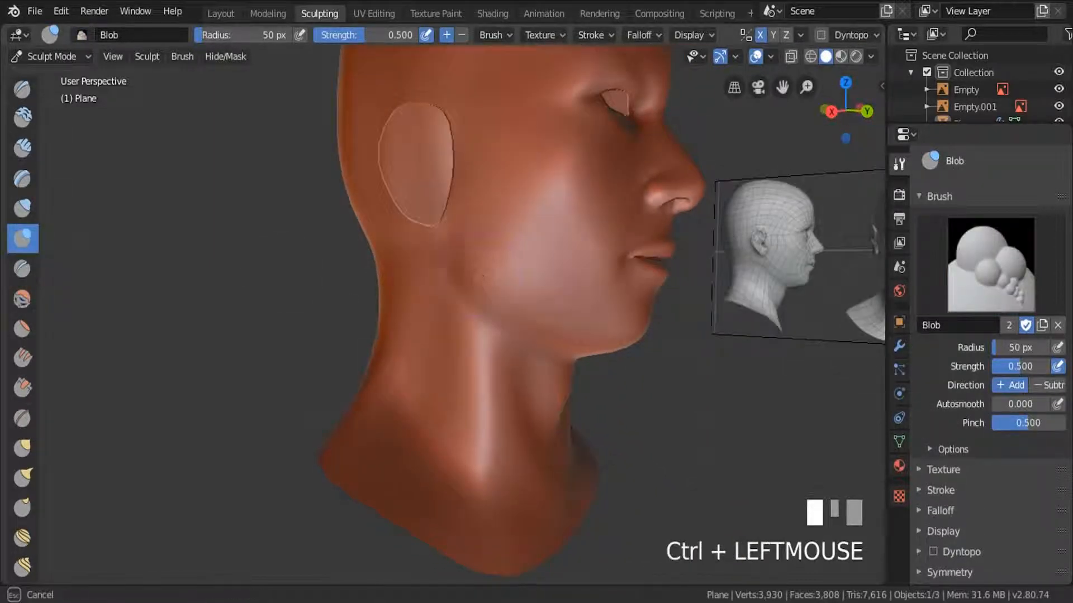
{"action": "left_click_drag", "start_coordinate": [483, 276], "coordinate": [455, 272], "text": "ctrl"}
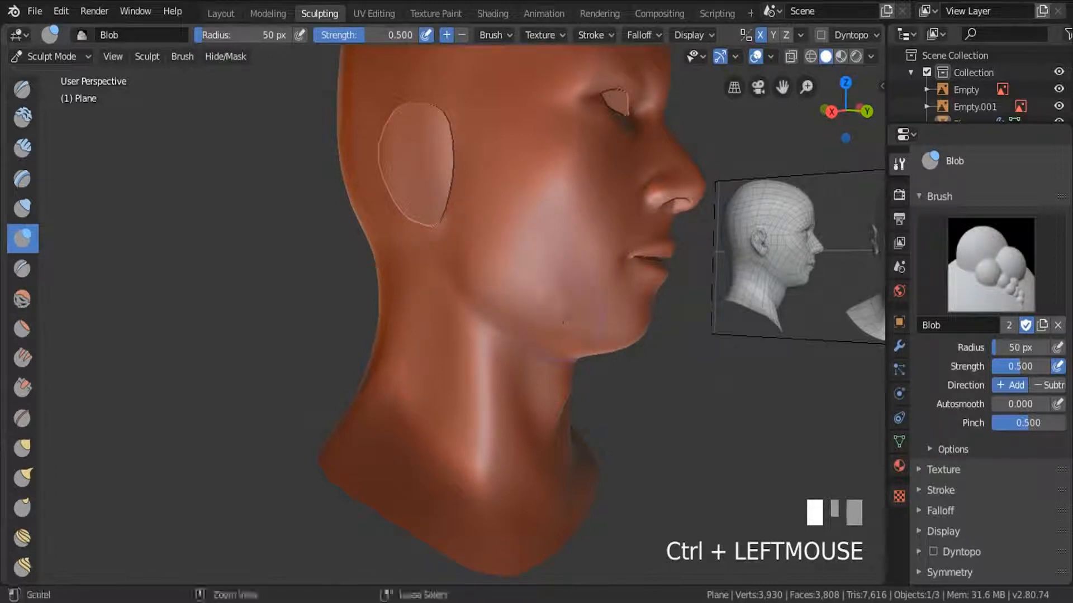
Inspect the sculpted head and neck from the front and from both three-quarter sides.
{"action": "scroll", "coordinate": [531, 309], "scroll_direction": "down", "scroll_amount": 4}
{"action": "middle_click_drag", "start_coordinate": [538, 329], "coordinate": [480, 316]}
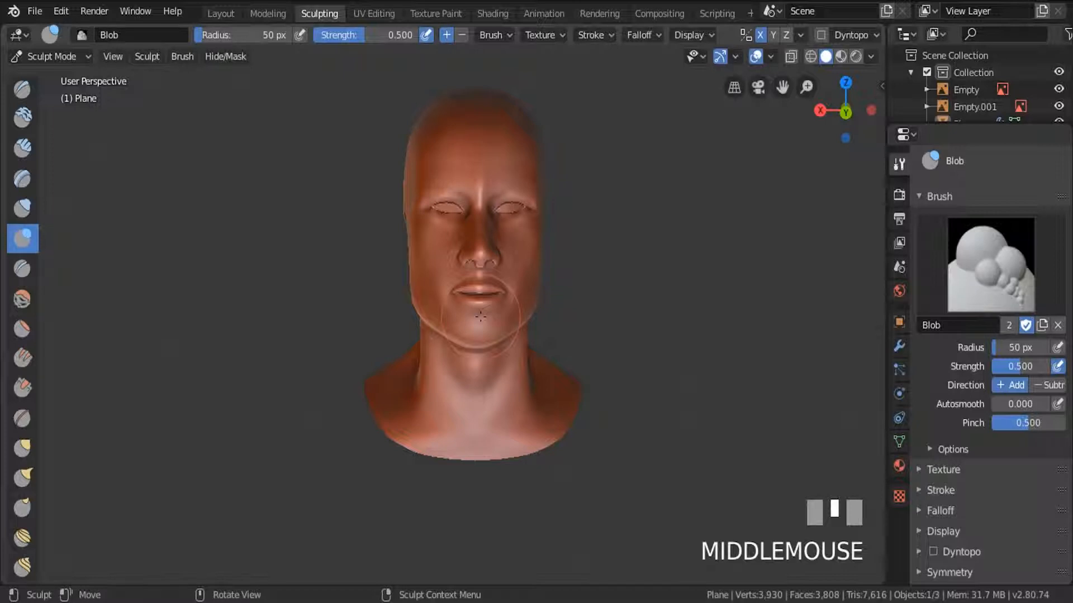
{"action": "mouse_move", "coordinate": [481, 317]}
{"action": "middle_mouse_down"}
{"action": "mouse_move", "coordinate": [349, 338]}
{"action": "mouse_move", "coordinate": [358, 215]}
{"action": "mouse_move", "coordinate": [396, 345]}
{"action": "mouse_move", "coordinate": [431, 353]}
{"action": "middle_mouse_up"}
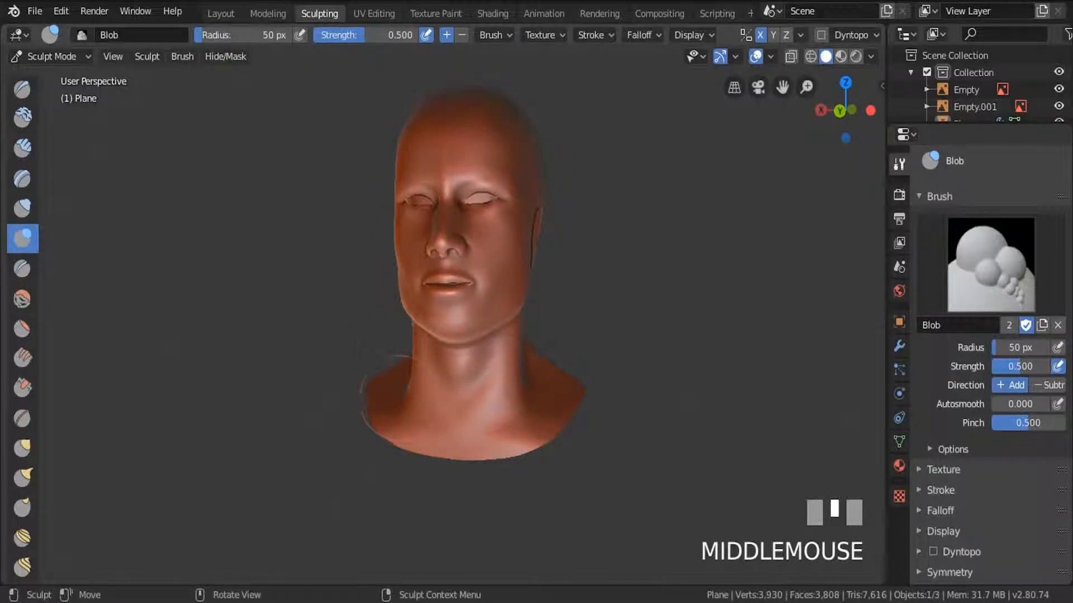
{"action": "scroll", "coordinate": [403, 398], "scroll_direction": "down", "scroll_amount": 1}
{"action": "scroll", "coordinate": [394, 389], "scroll_direction": "up", "scroll_amount": 2}
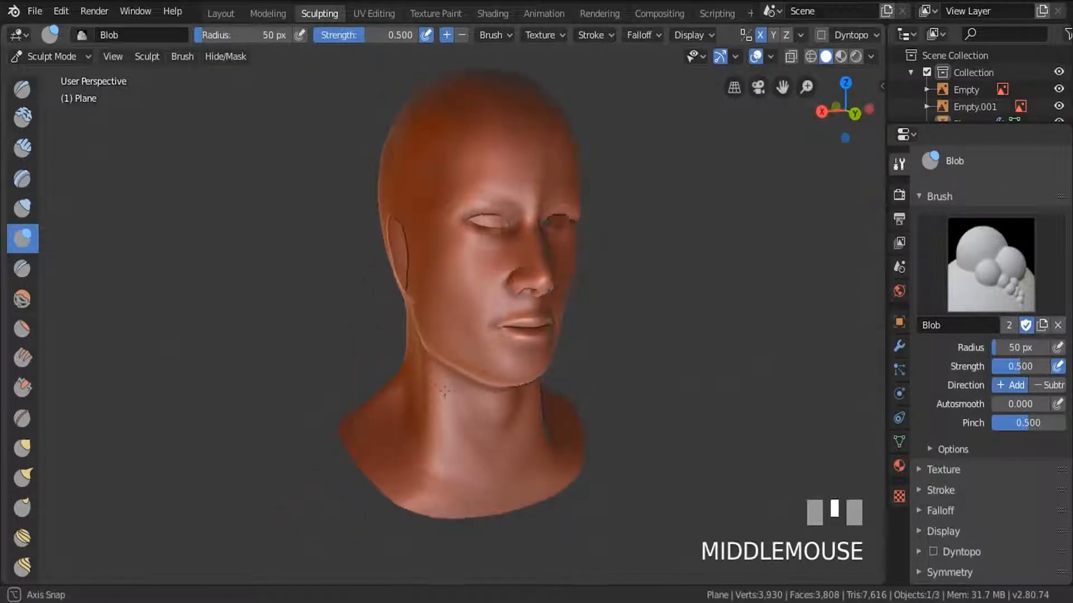